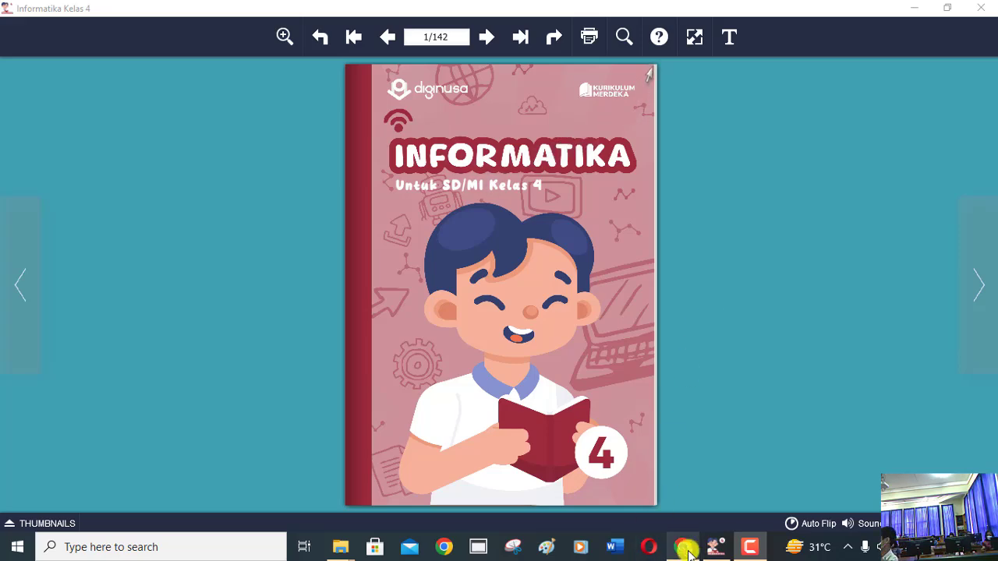
Switch from the Informatika Kelas 4 flipbook to the AIMSIS attendance tab in Chrome
left_click(686, 548)
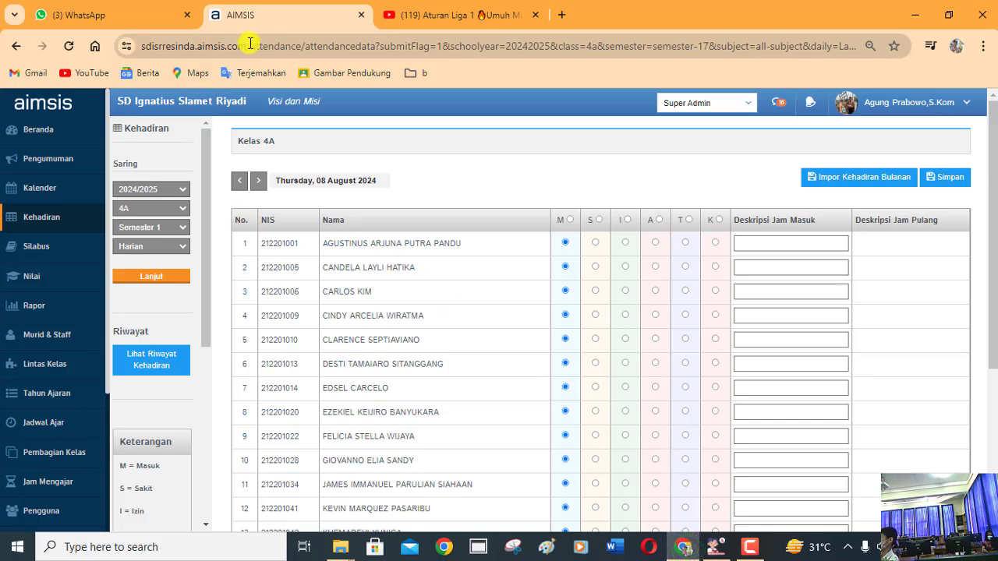
Choose class 4B under Saring and reload the AIMSIS attendance table with Lanjut
left_click(176, 216)
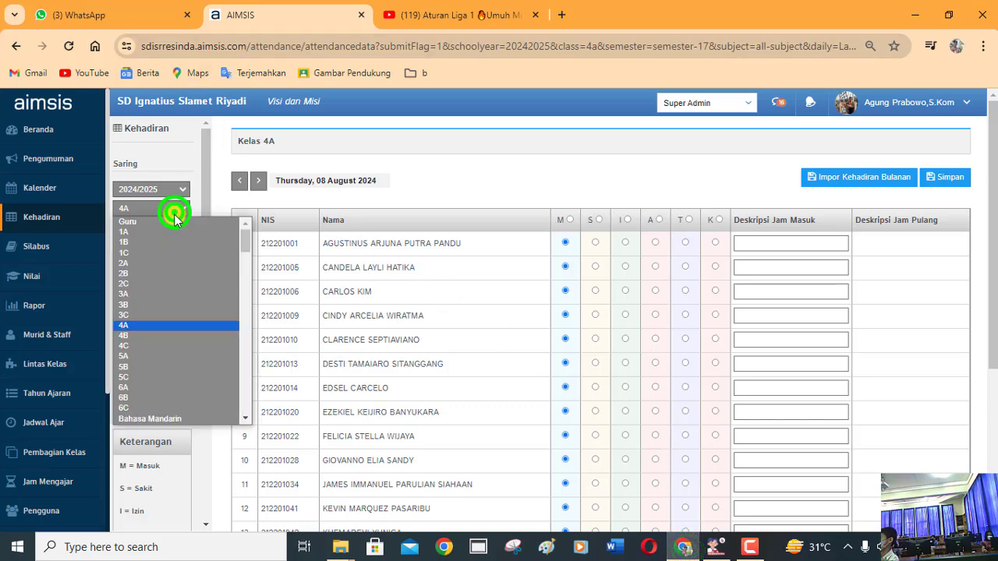
left_click(146, 338)
left_click(174, 276)
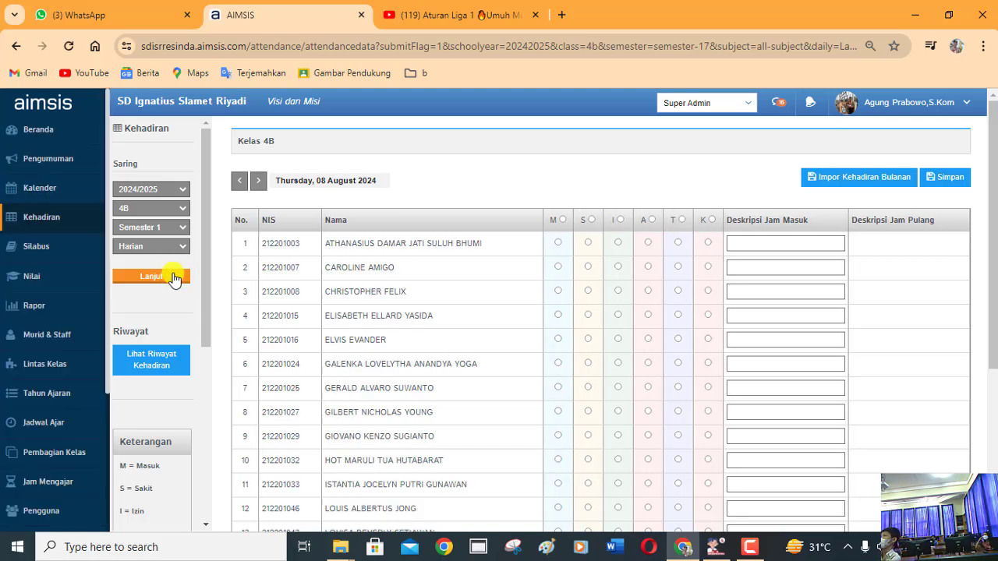
Mark rows 1 through 11 of the class 4B table as present (M)
left_click(557, 244)
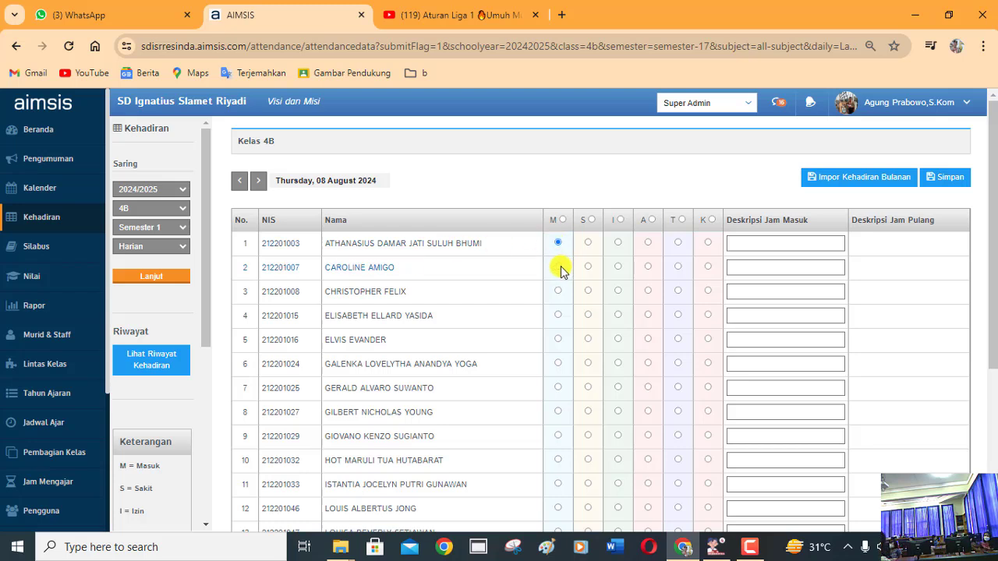
left_click(557, 267)
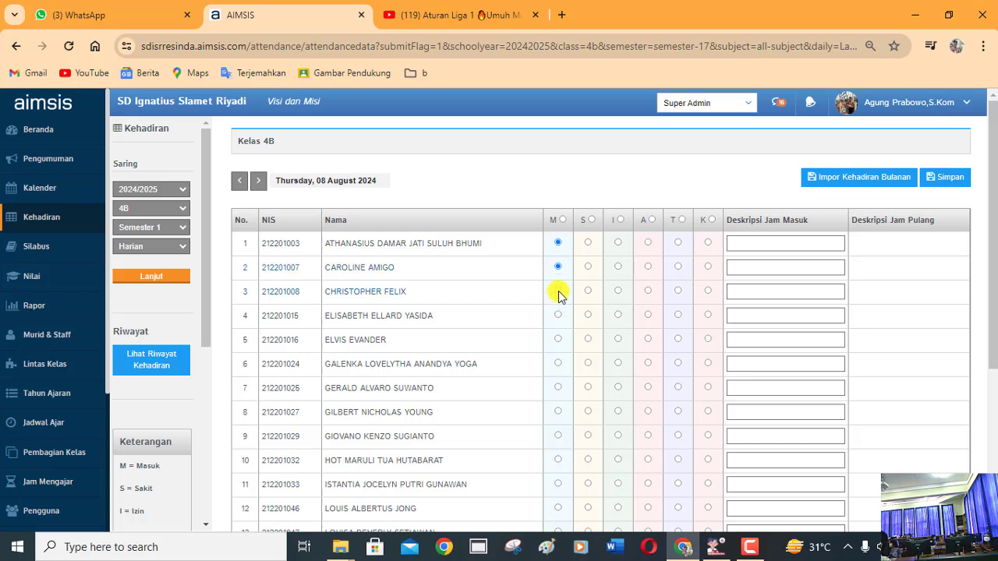
left_click(558, 291)
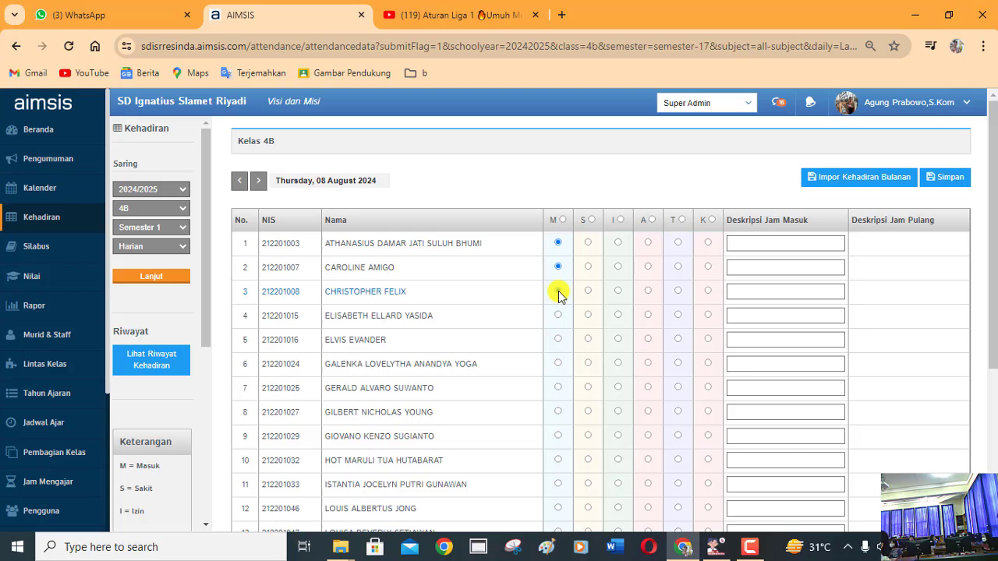
left_click(557, 316)
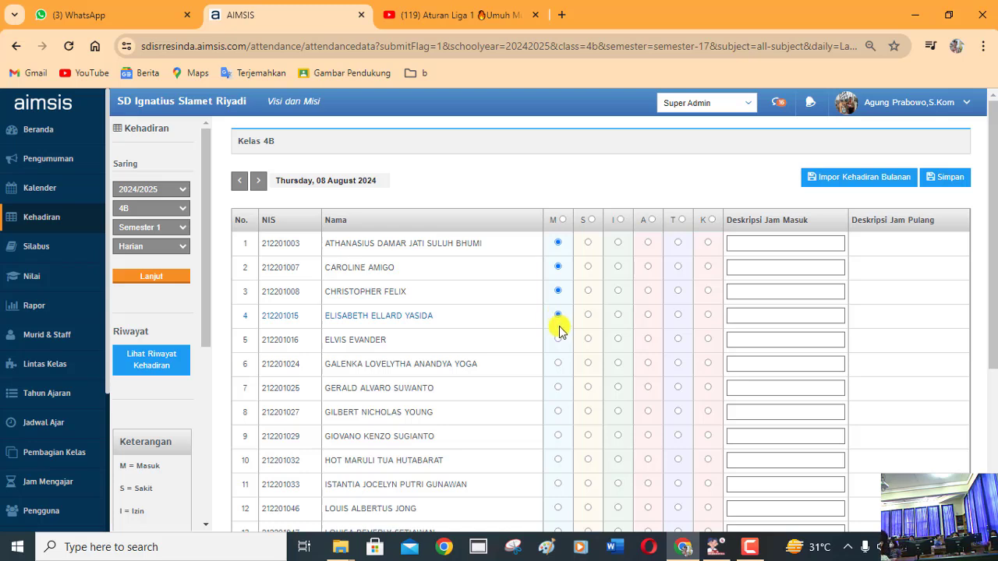
left_click(558, 340)
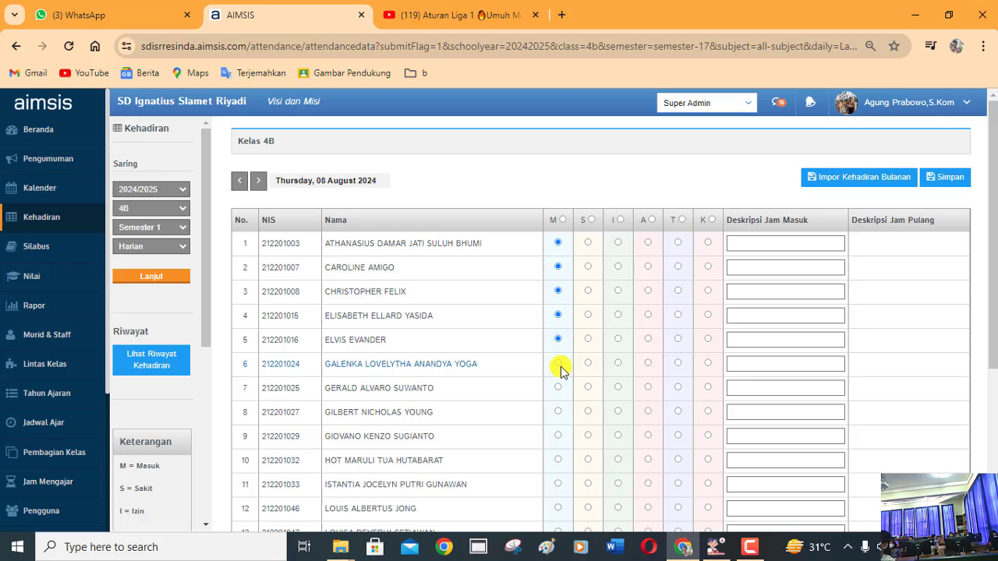
left_click(559, 365)
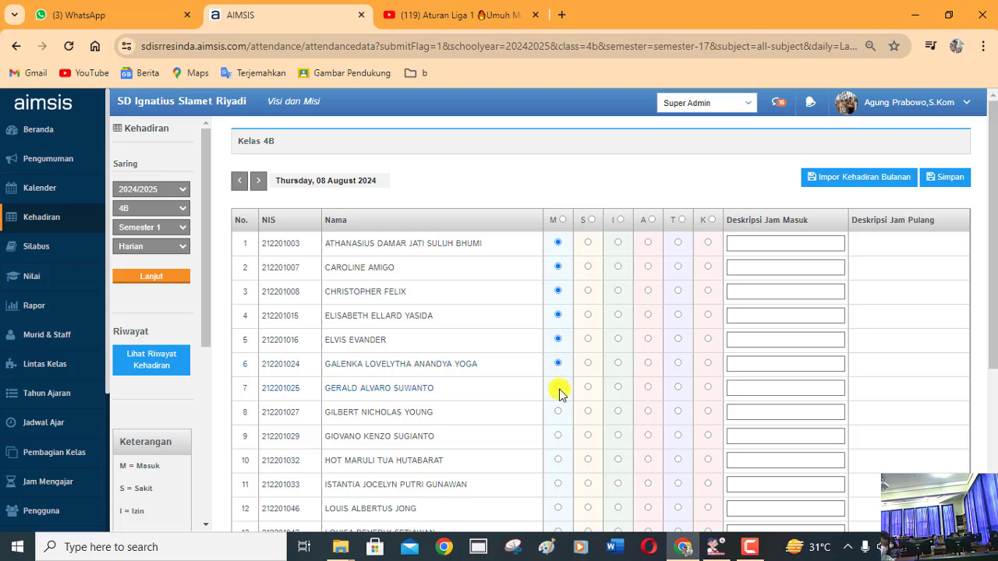
left_click(558, 389)
left_click(558, 412)
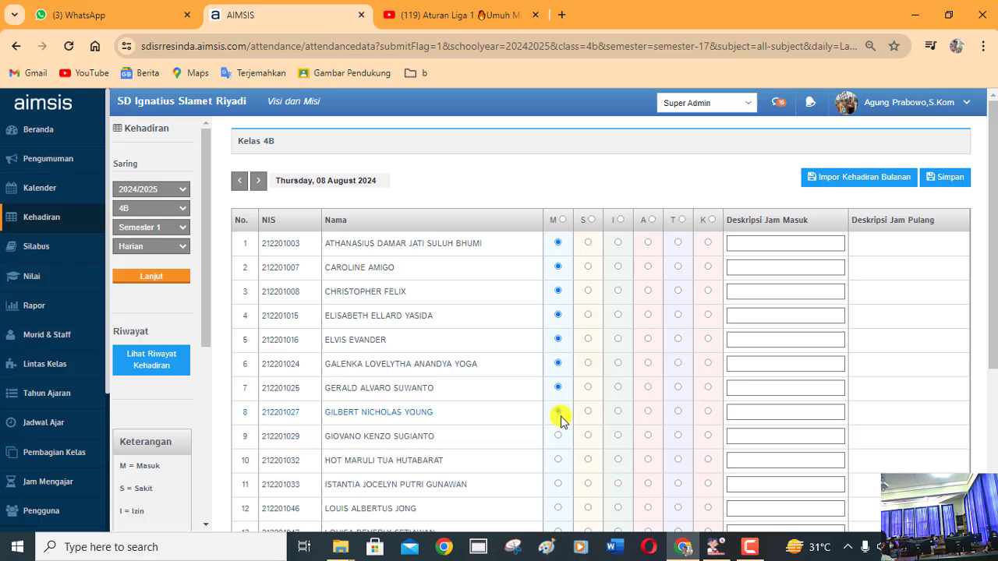
left_click(559, 436)
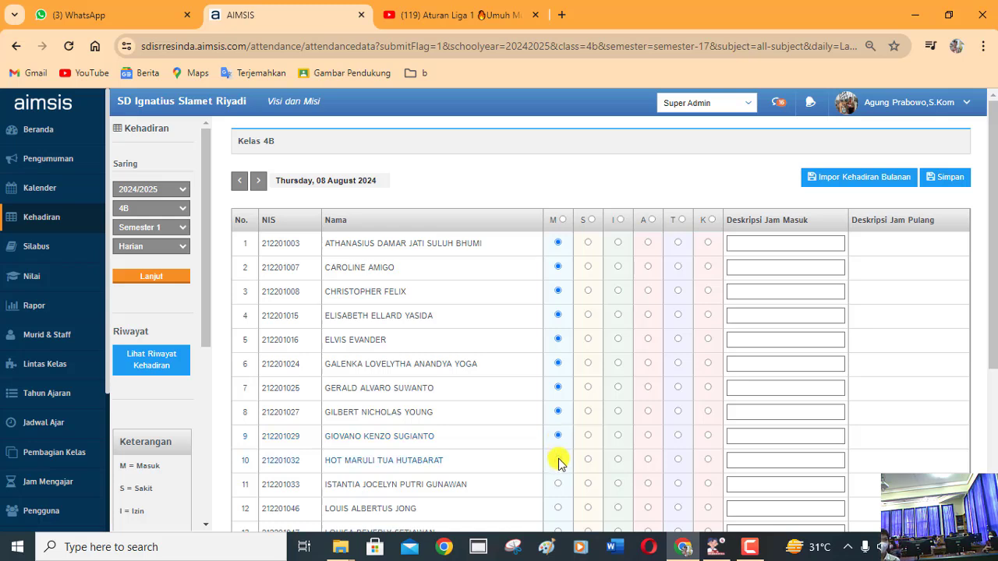
left_click(558, 461)
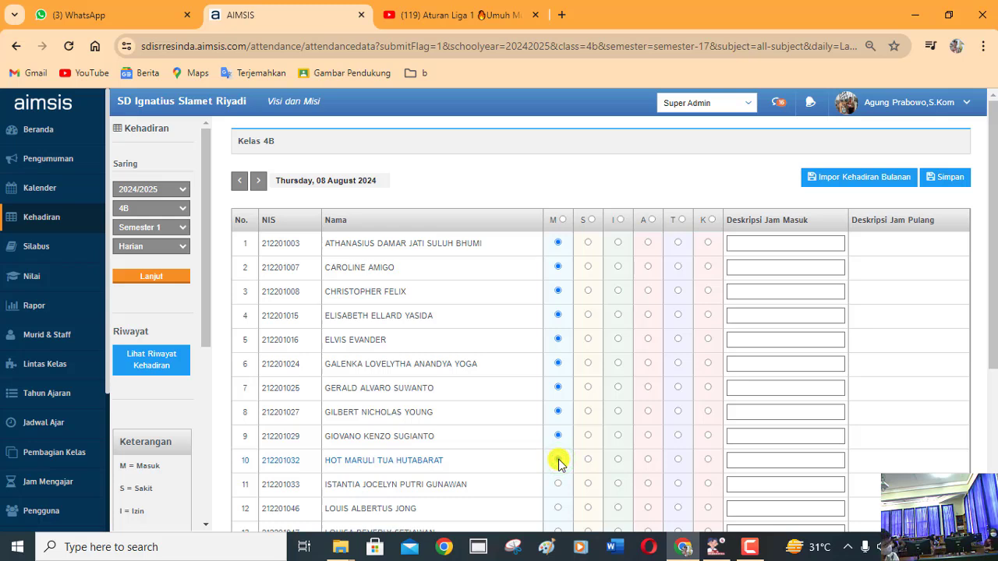
left_click(559, 484)
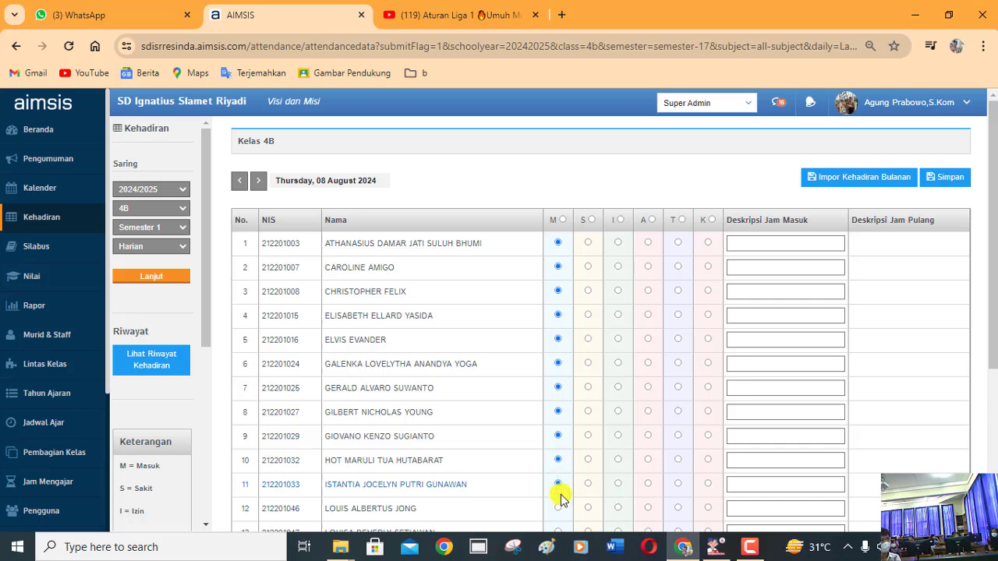
Mark class 4B rows 12 through 16 as present (M)
left_click(558, 508)
scroll(581, 489, "down", 2)
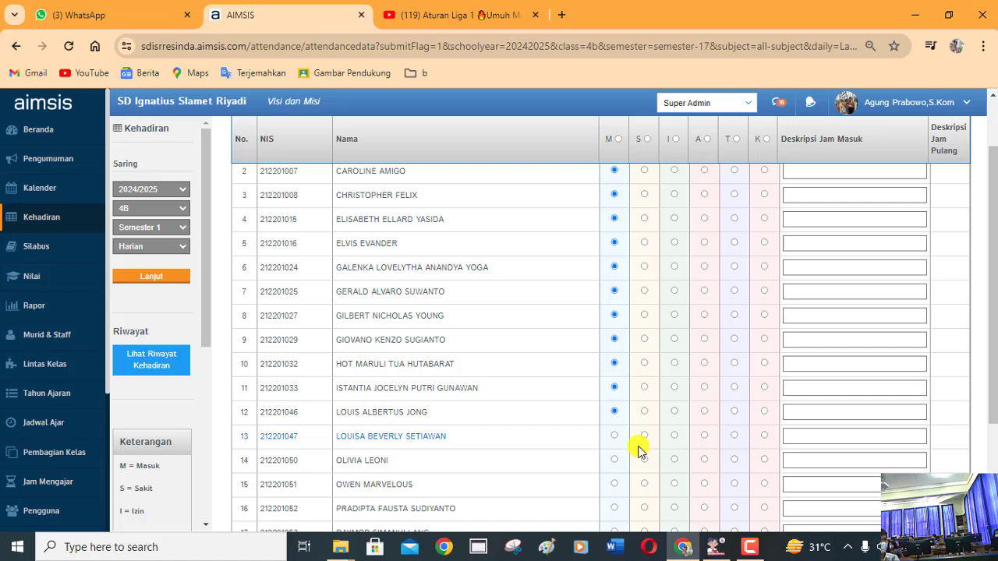
left_click(614, 436)
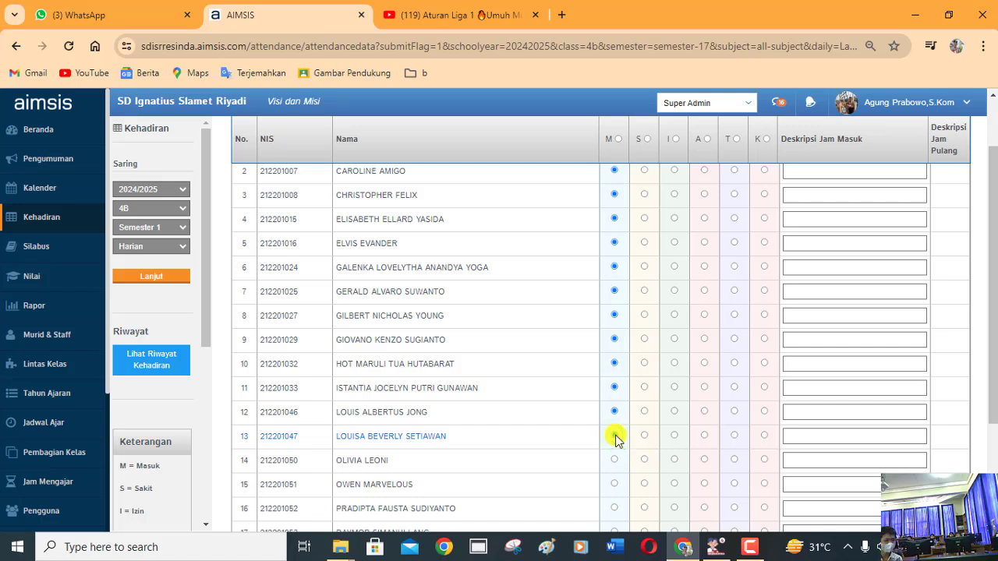
left_click(614, 460)
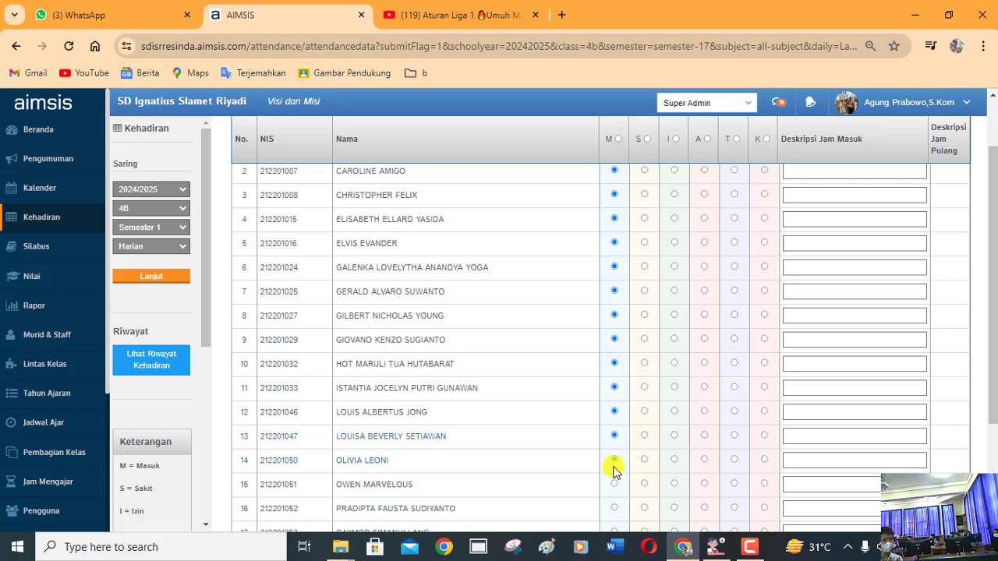
left_click(613, 484)
scroll(641, 471, "down", 1)
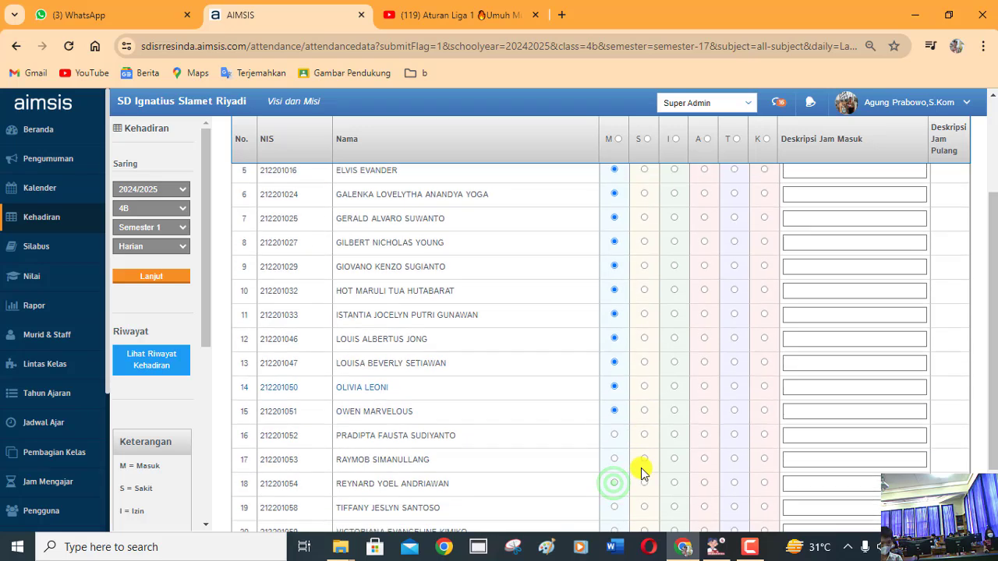
left_click(614, 435)
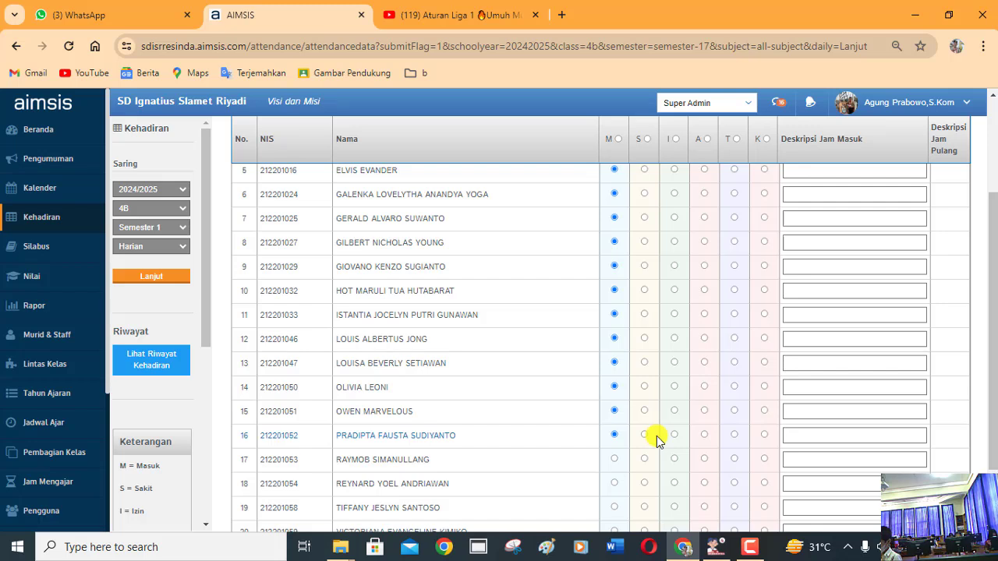
Mark class 4B rows 17 through 21 as present (M)
left_click(615, 459)
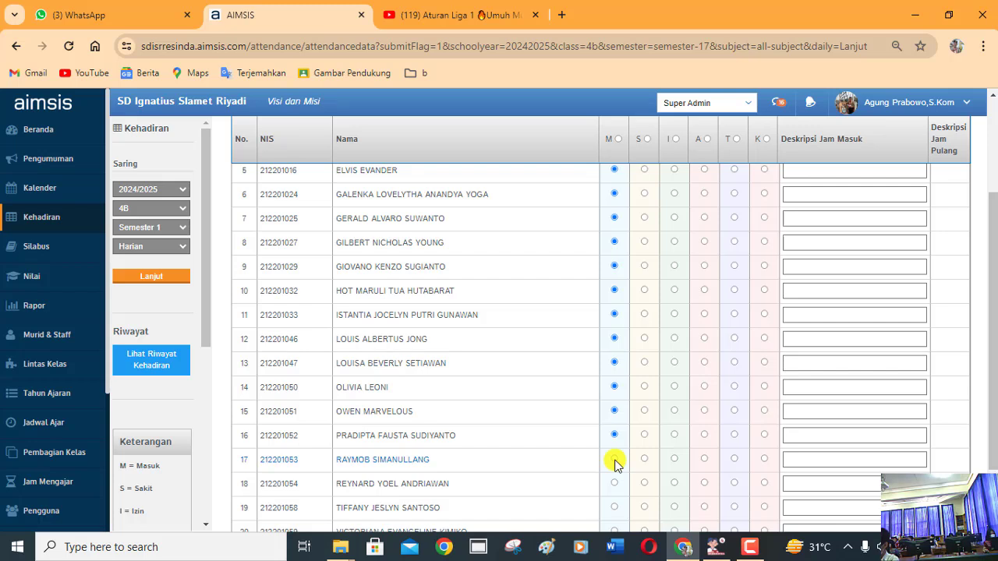
left_click(614, 460)
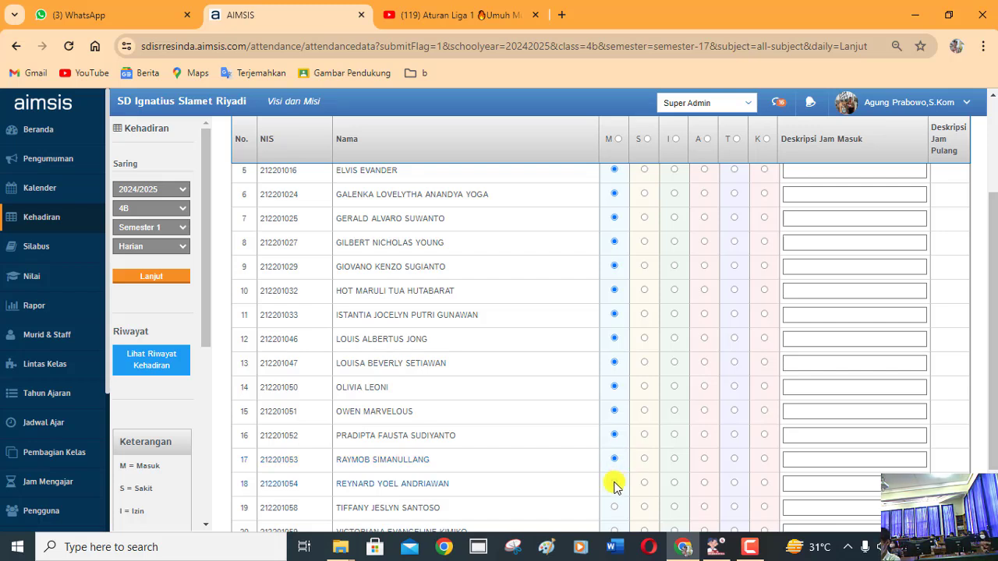
left_click(615, 484)
scroll(645, 476, "down", 1)
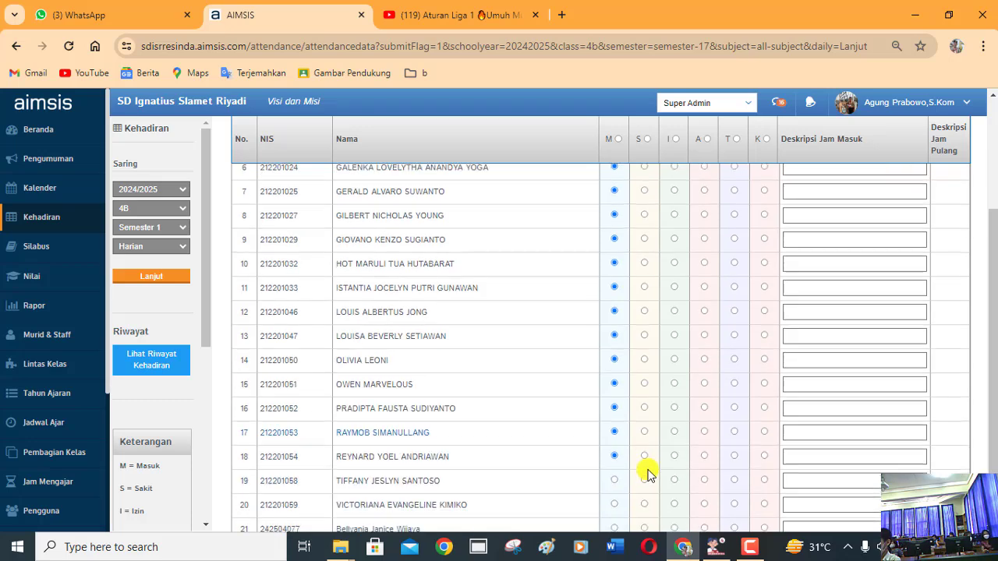
left_click(614, 434)
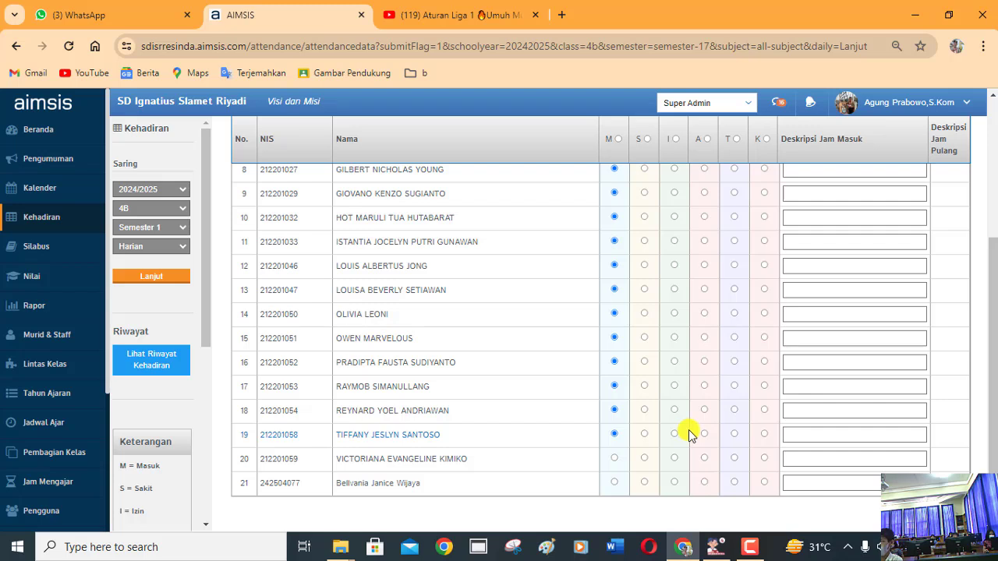
left_click(616, 460)
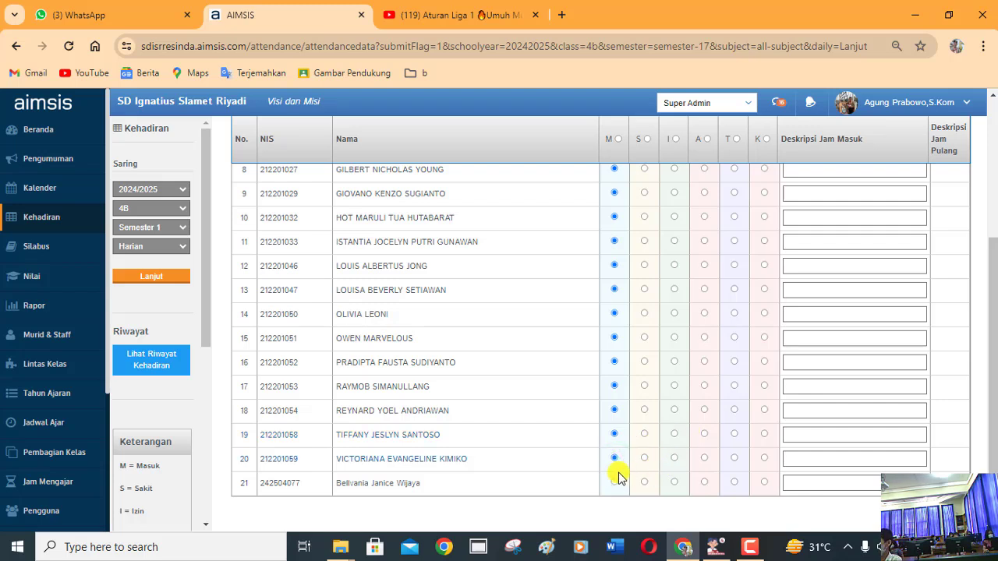
left_click(615, 483)
scroll(751, 420, "up", 5)
Save the attendance with Simpan, confirm with Ya, and return to the flipbook
left_click(946, 177)
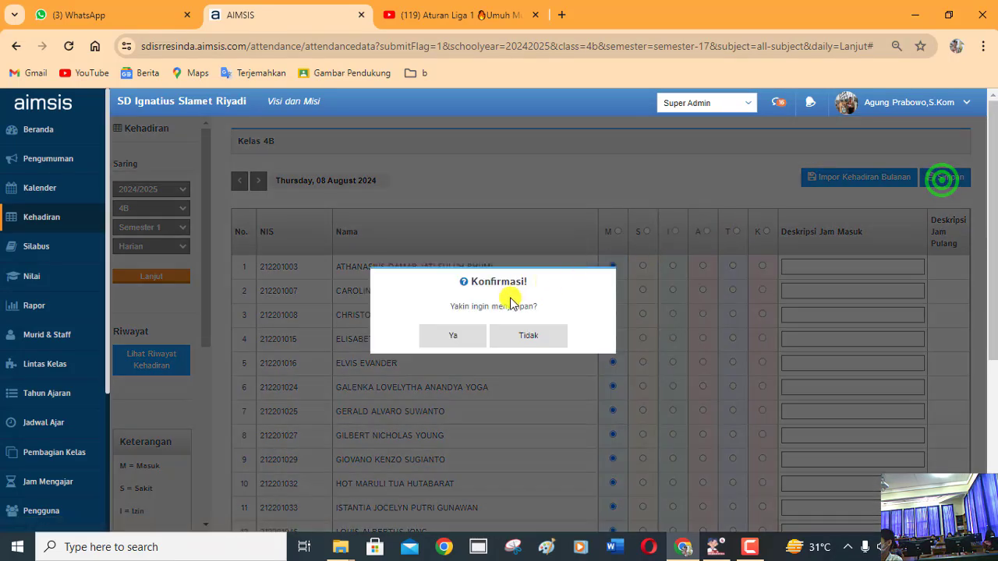
left_click(454, 334)
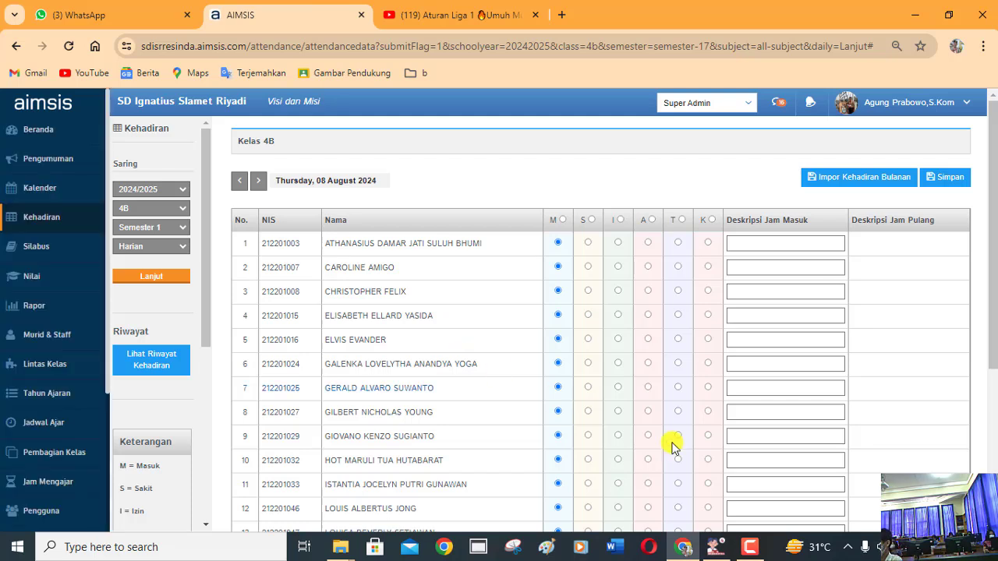
left_click(713, 545)
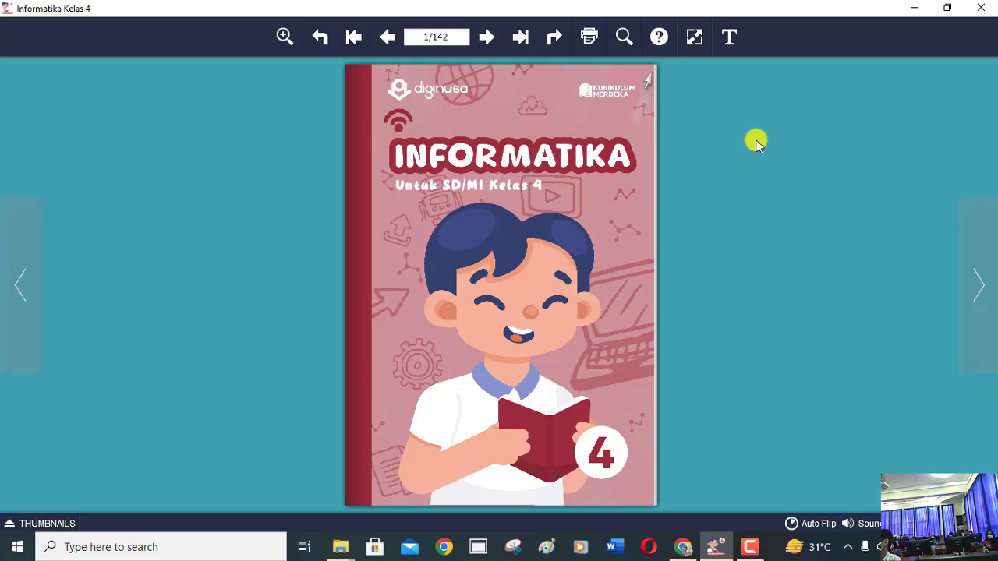
Page forward to pages 16–17 with the Menggabungkan Beberapa Bentuk activity and zoom in
left_click(486, 37)
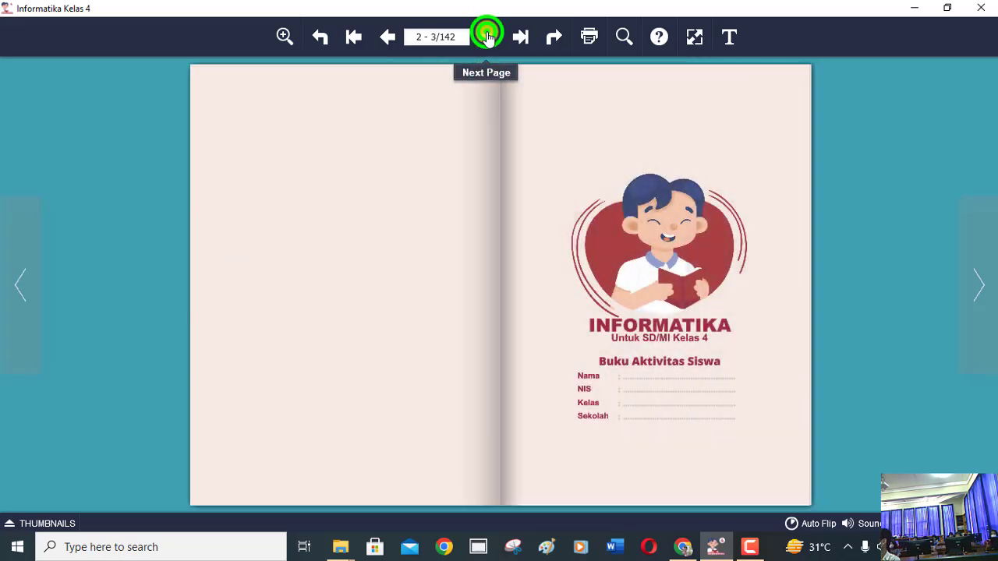
left_click(486, 37)
left_click(487, 37)
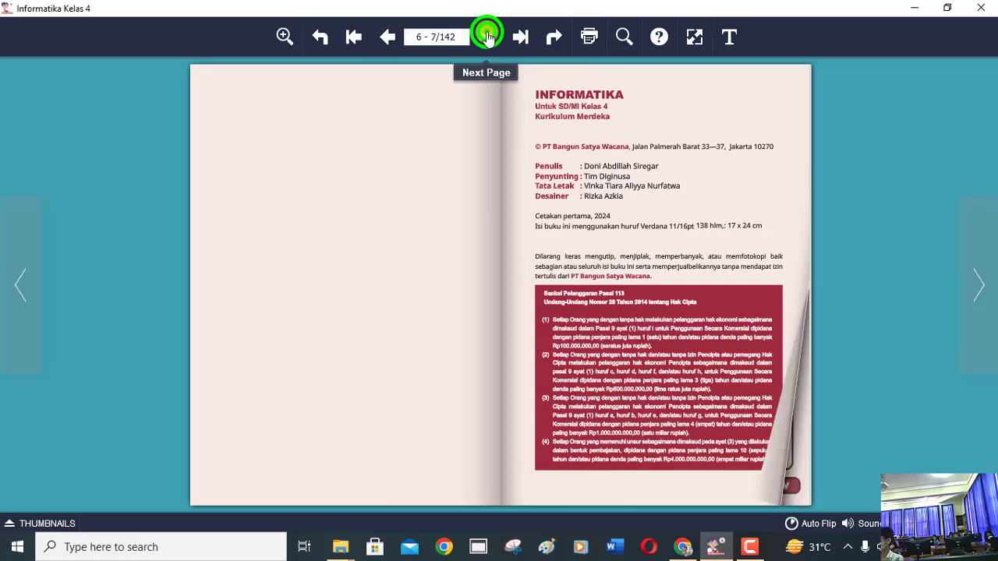
left_click(486, 36)
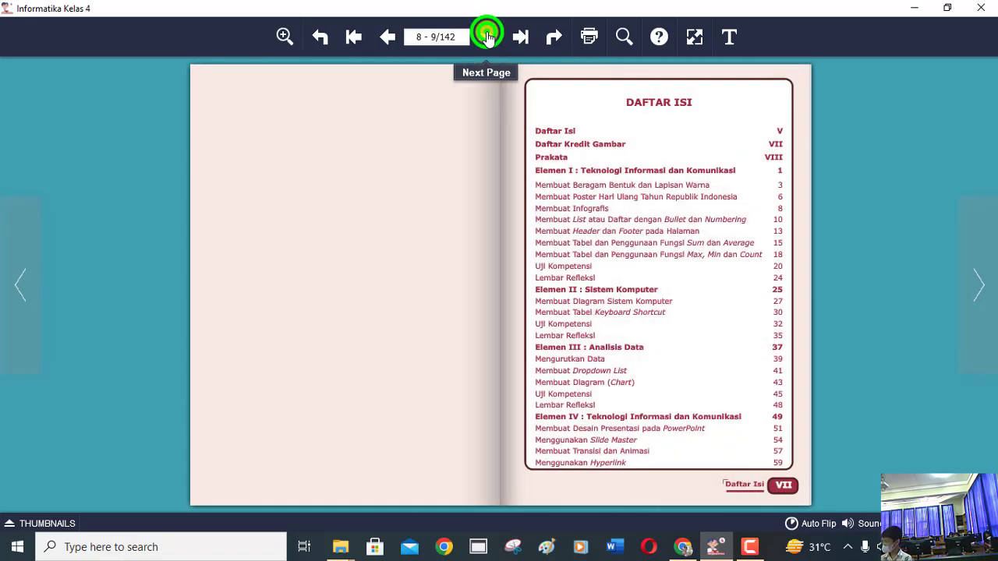
left_click(487, 37)
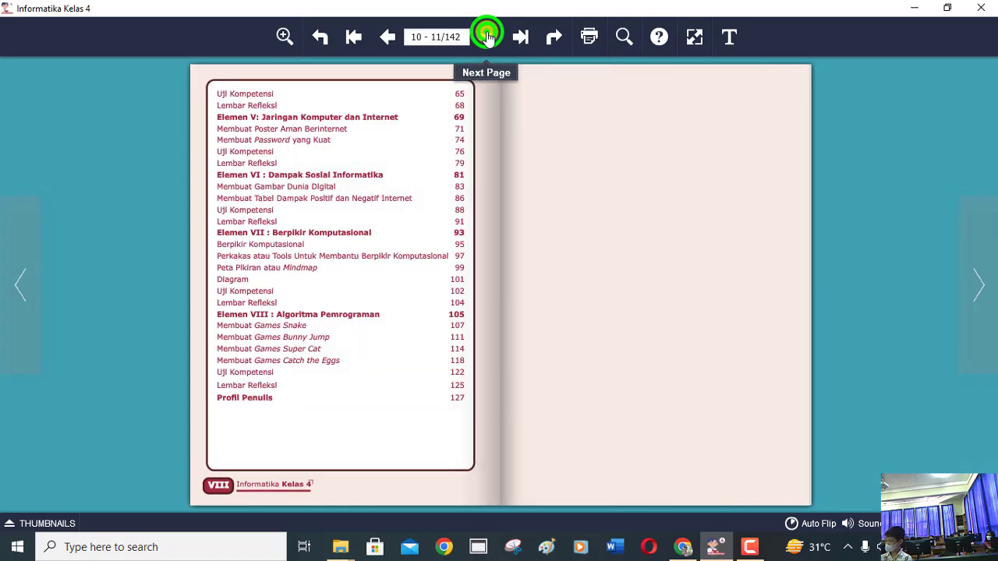
left_click(486, 37)
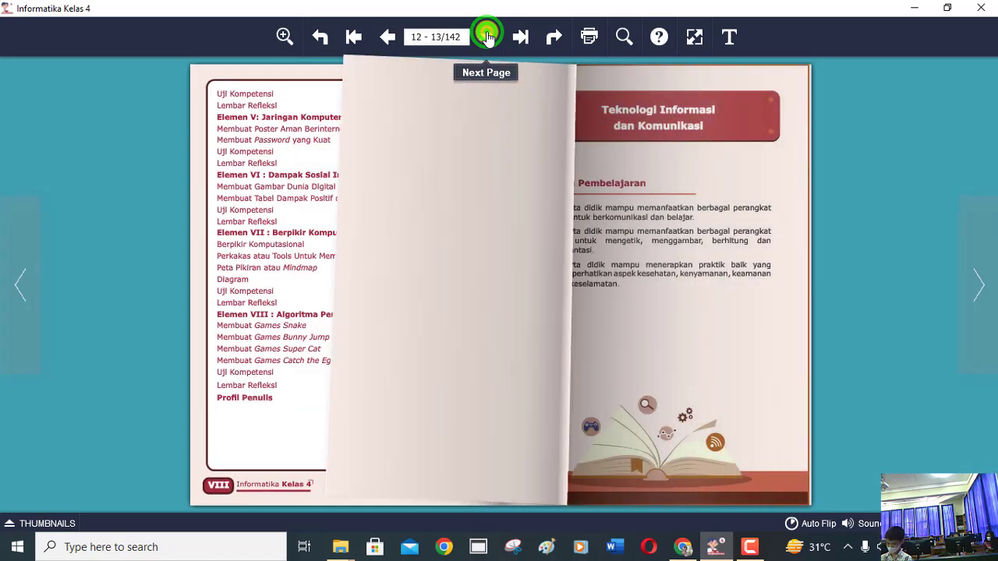
left_click(487, 37)
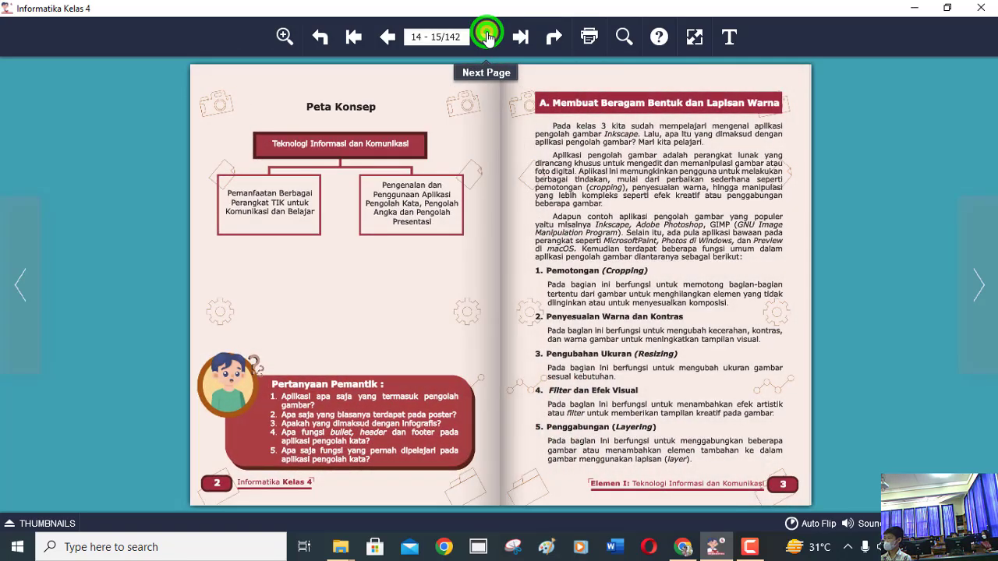
left_click(487, 37)
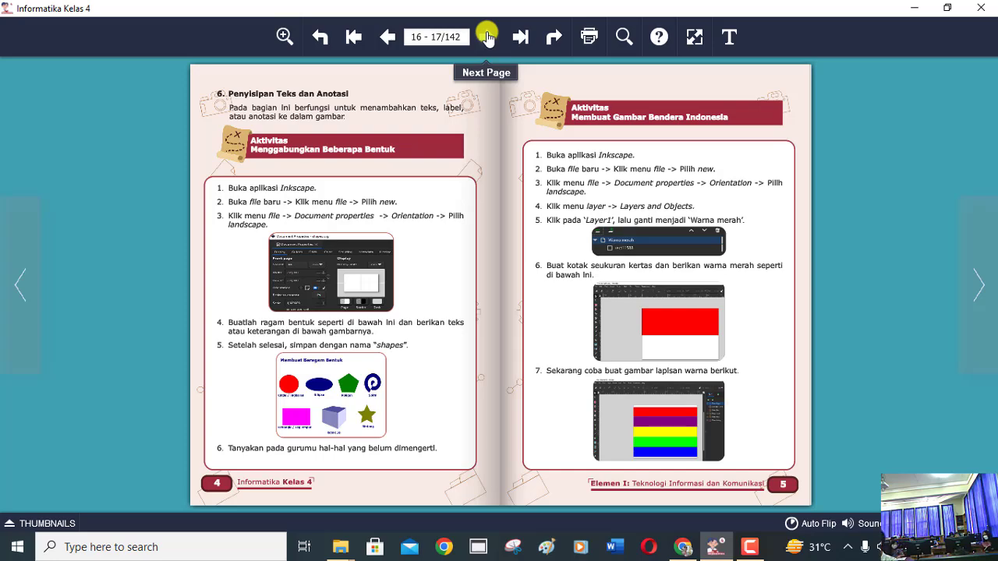
left_click(281, 36)
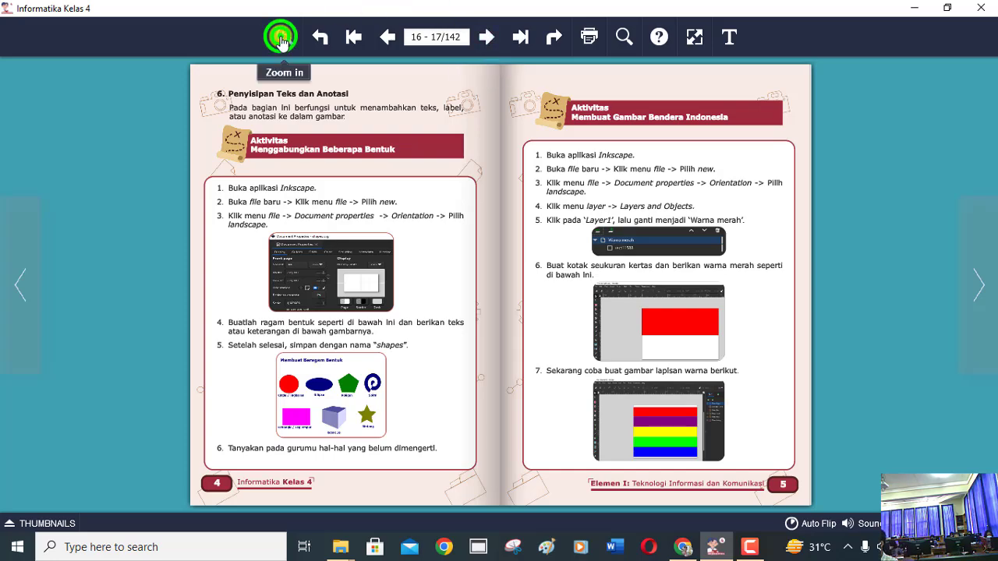
left_click(281, 37)
Zoom further and pan to the activity heading and steps, then minimize the viewer
left_click(124, 144)
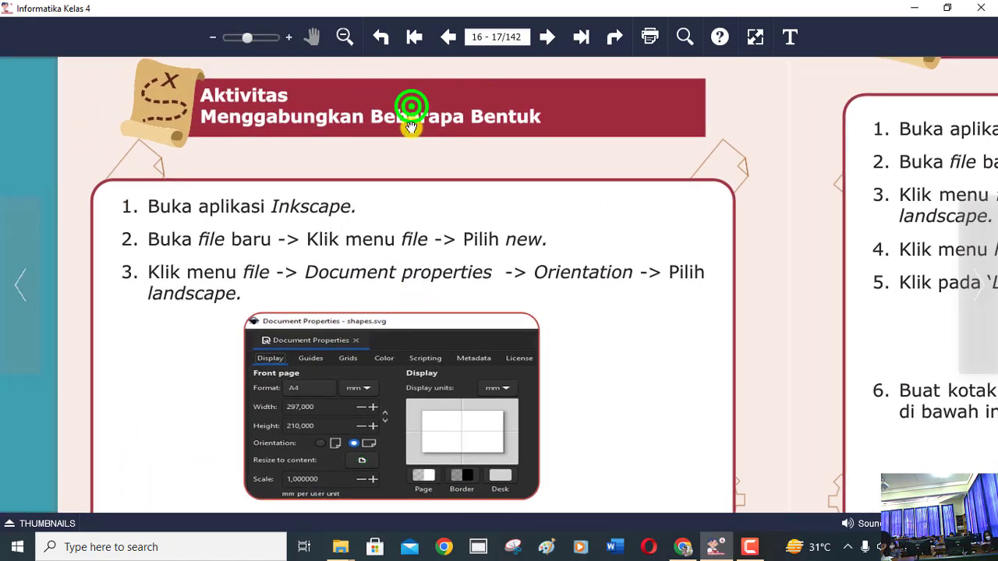
mouse_move(480, 90)
left_mouse_down()
mouse_move(406, 199)
mouse_move(401, 138)
left_mouse_up()
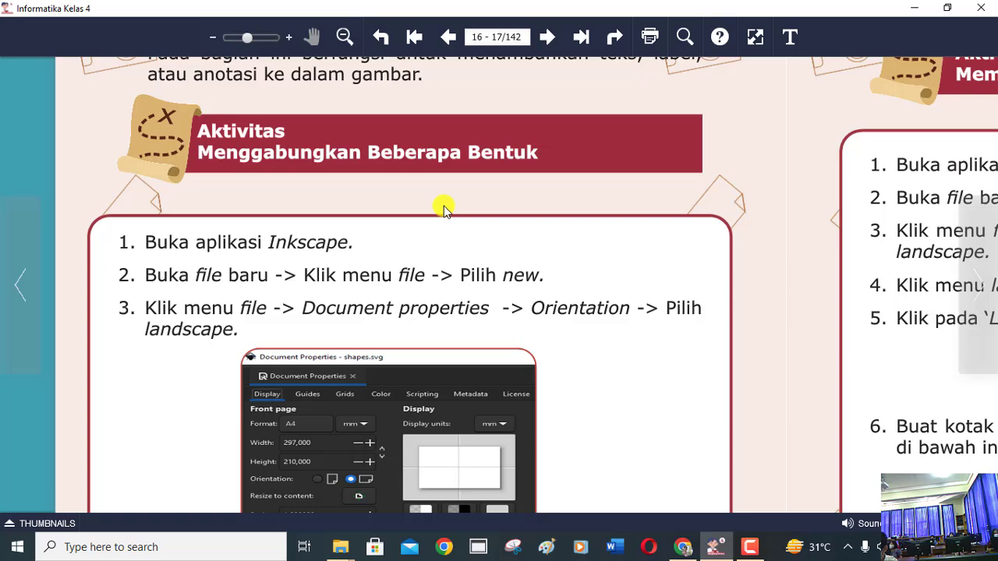
left_click(914, 7)
Minimize the browser, refresh the desktop, and open the Informatika SD (Shortcut) folder
left_click(914, 7)
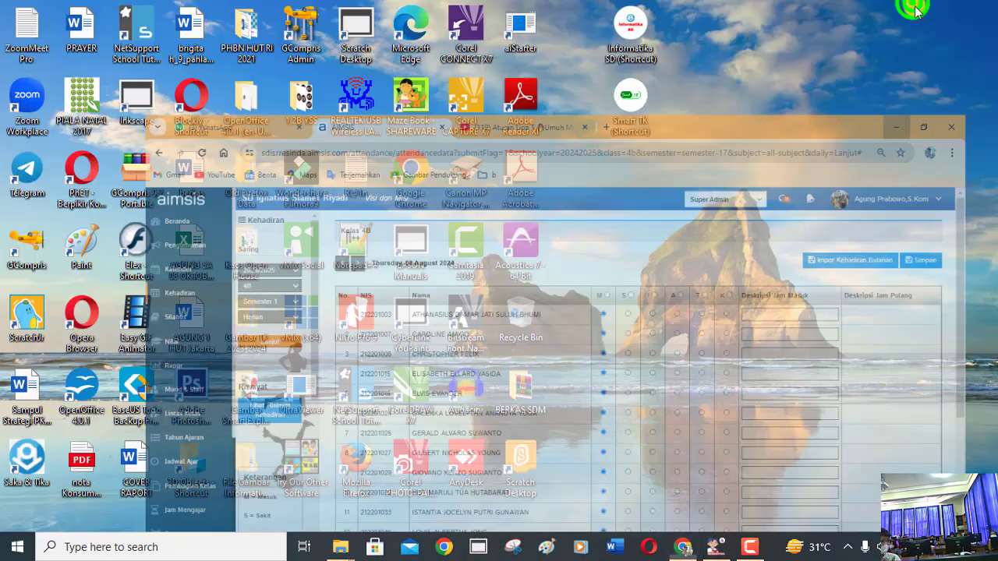
right_click(866, 58)
left_click(768, 99)
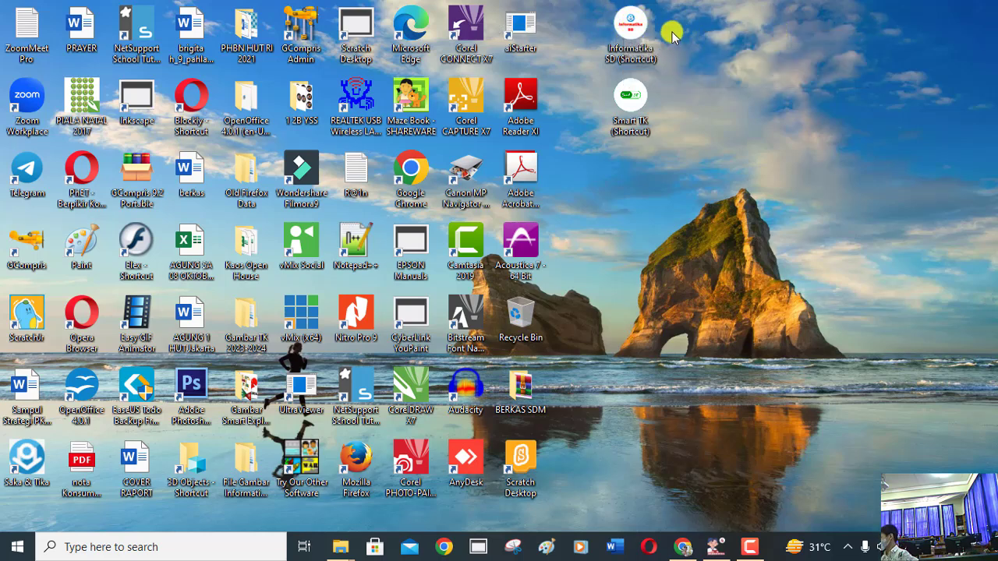
double_click(630, 27)
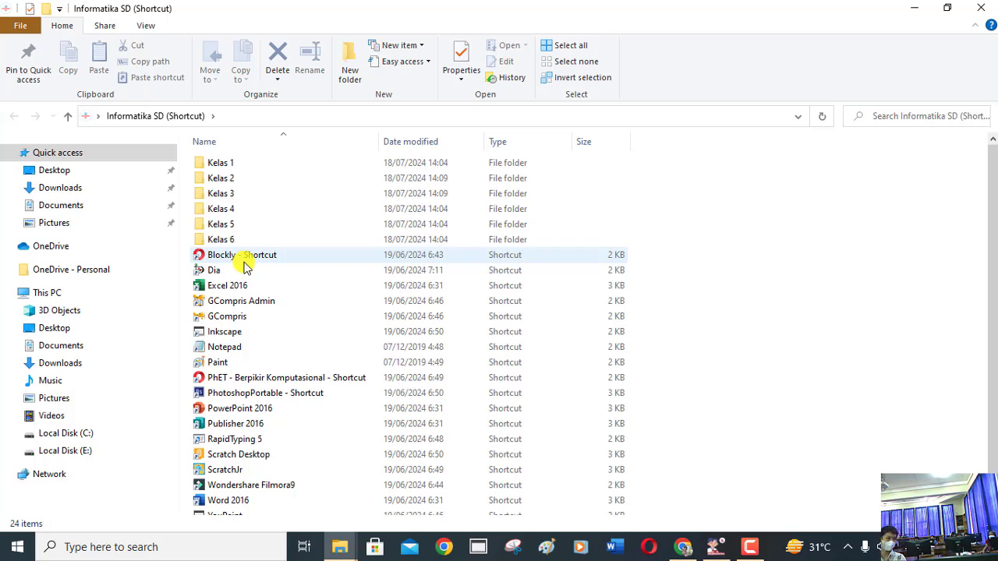
Scroll to the Inkscape shortcut in the Informatika SD folder and launch it
scroll(244, 267, "down", 1)
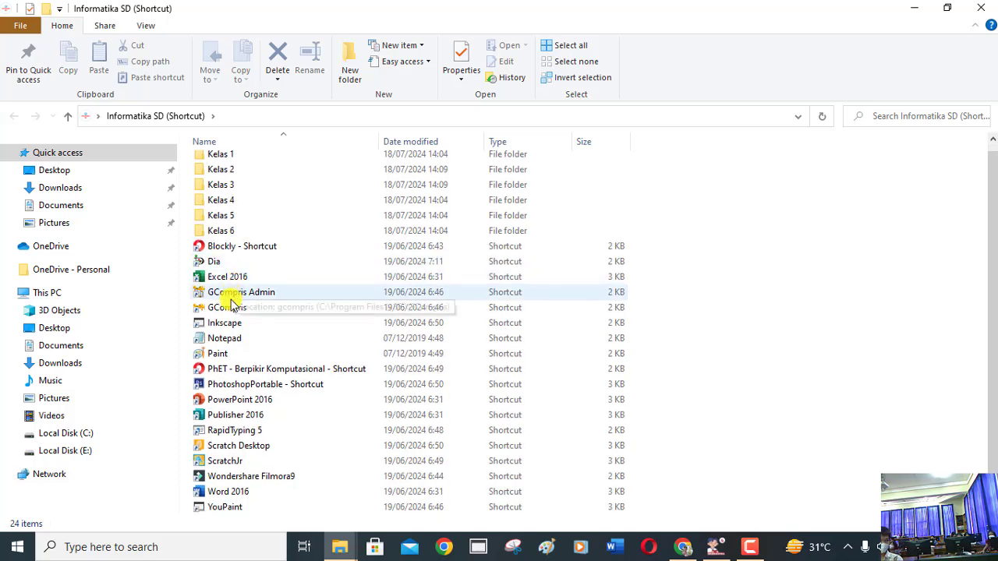
left_click(198, 324)
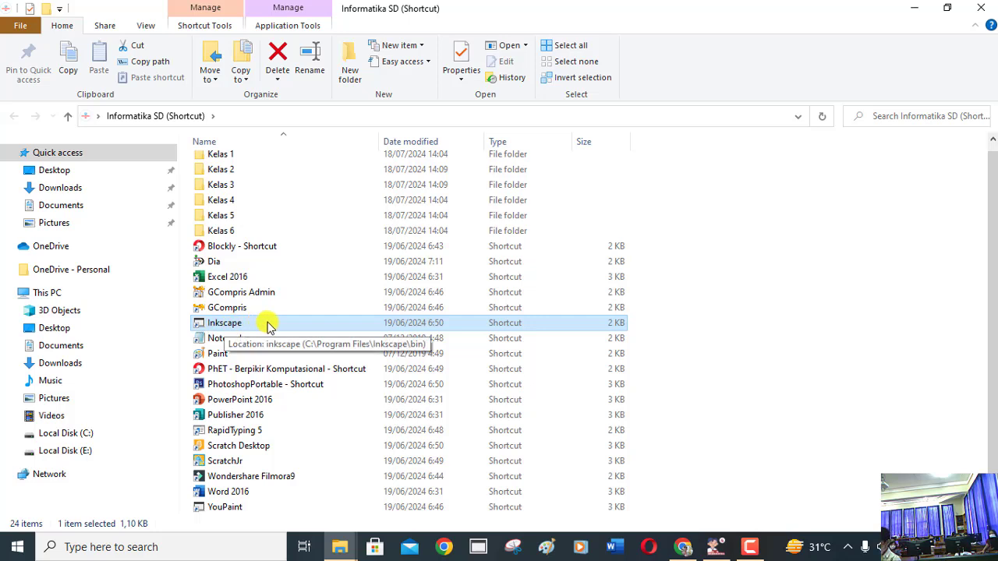
double_click(268, 324)
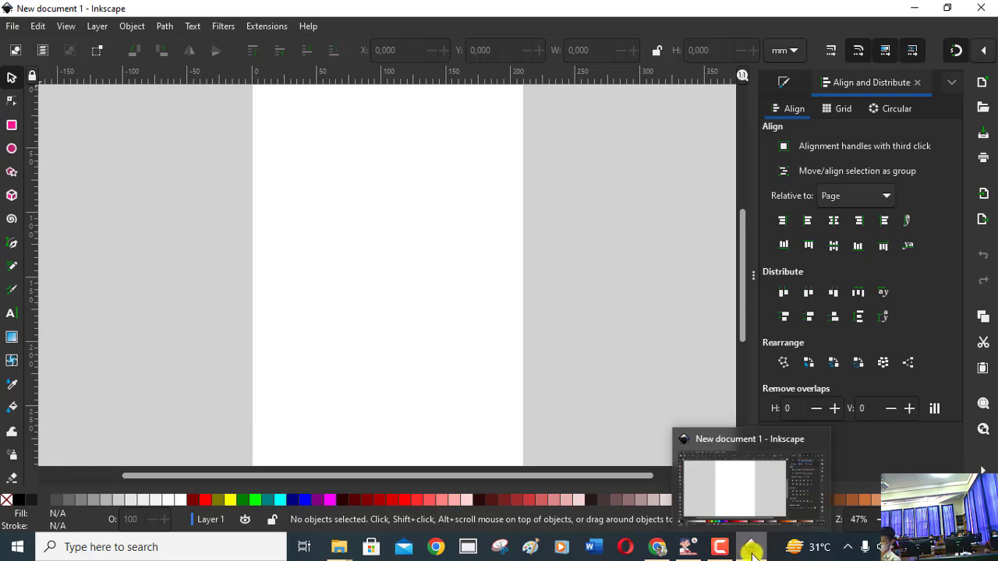
Minimize and restore Inkscape, then Alt+Tab through open windows toward the Informatika Kelas 4 book
left_click(751, 550)
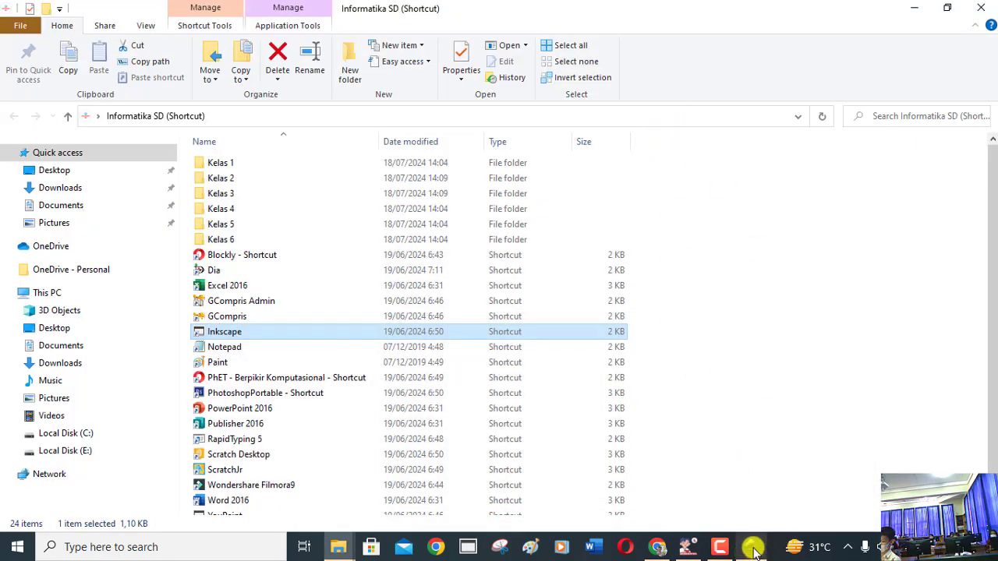
left_click(753, 548)
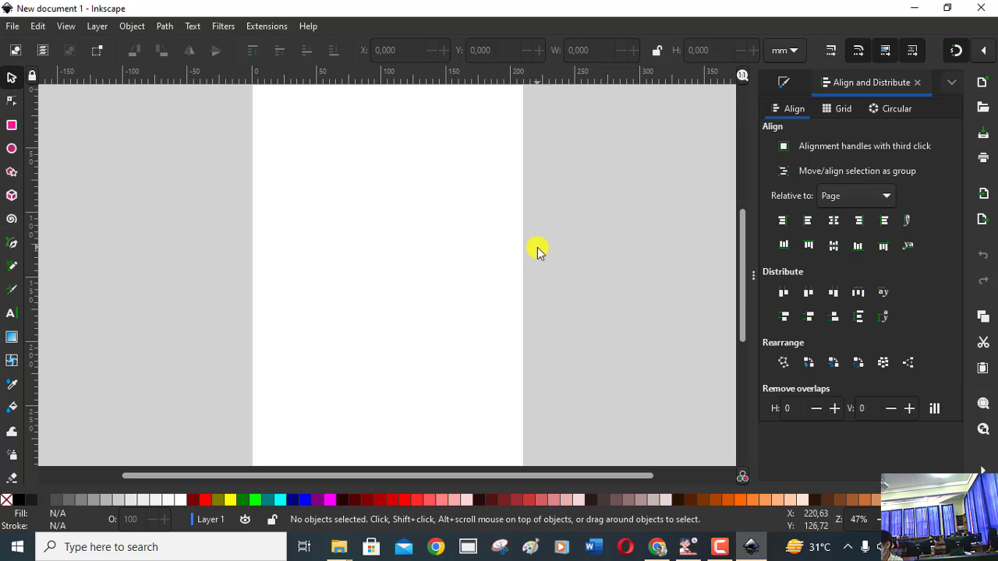
key("alt+Tab")
key("alt+Tab")
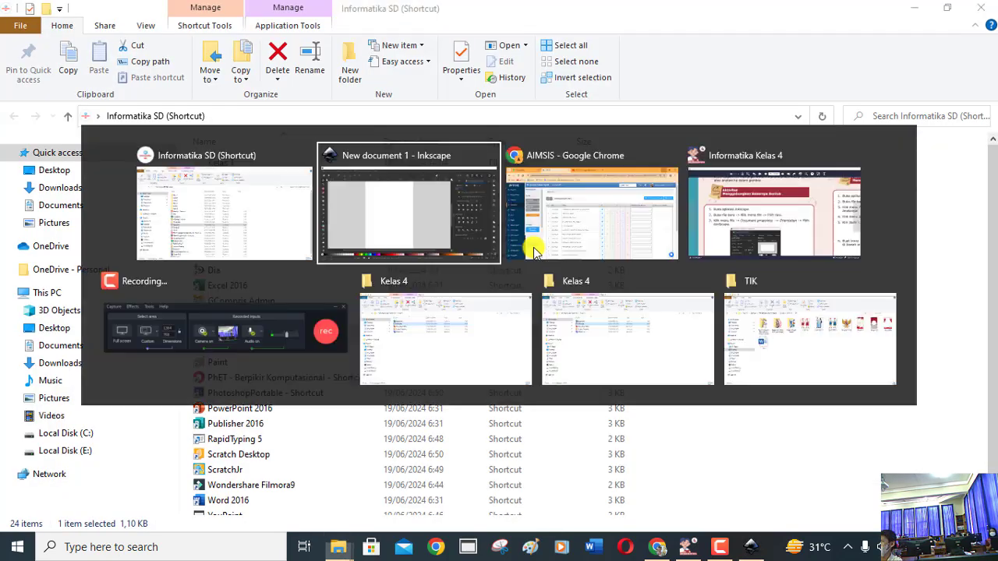
key("alt+Tab")
key("alt+Tab")
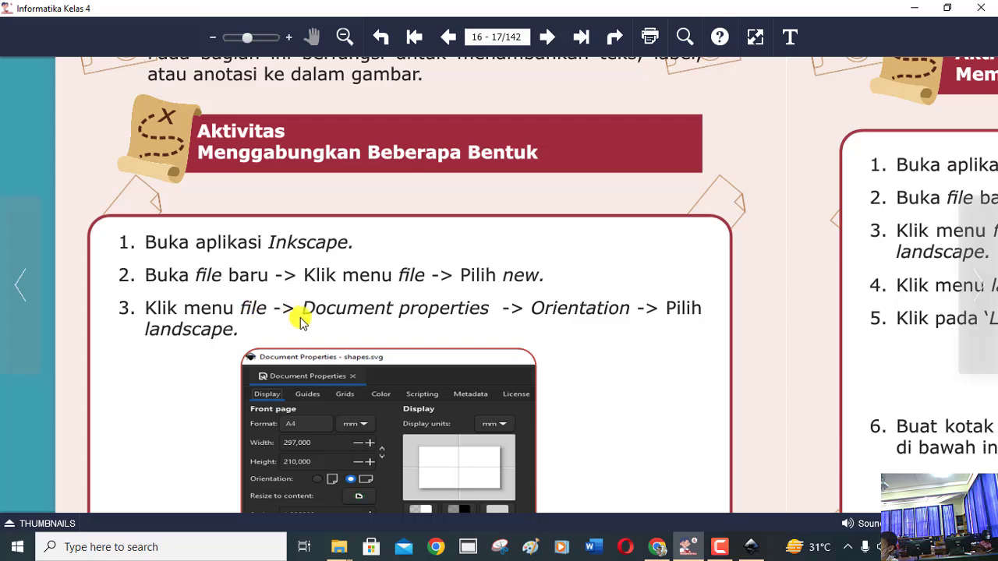
Drag the e-book page up to reveal the activity's first steps
mouse_move(580, 356)
left_mouse_down()
mouse_move(581, 285)
mouse_move(579, 314)
left_mouse_up()
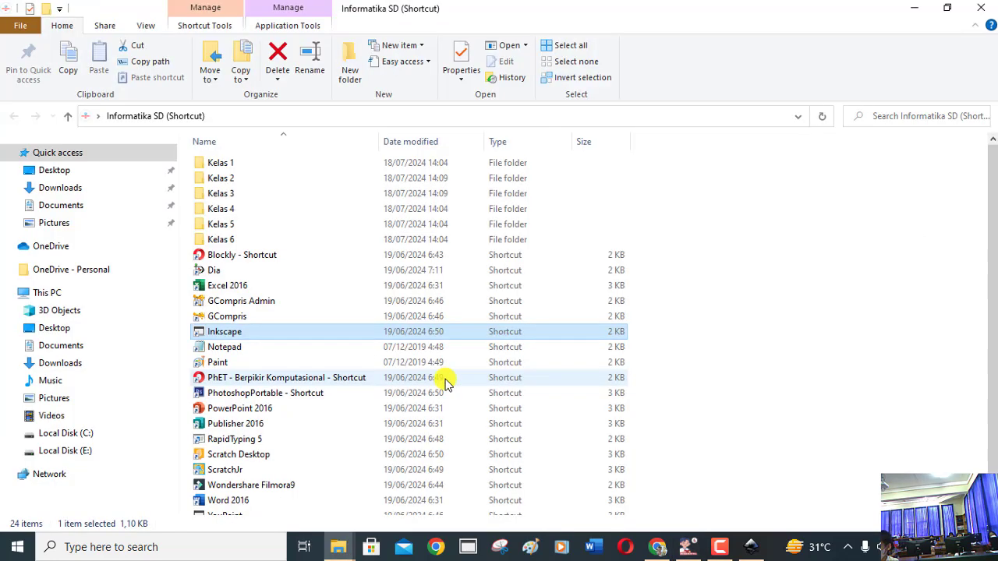
Bring the blank New document 1 back to the front with its File menu listed
key("alt+Tab")
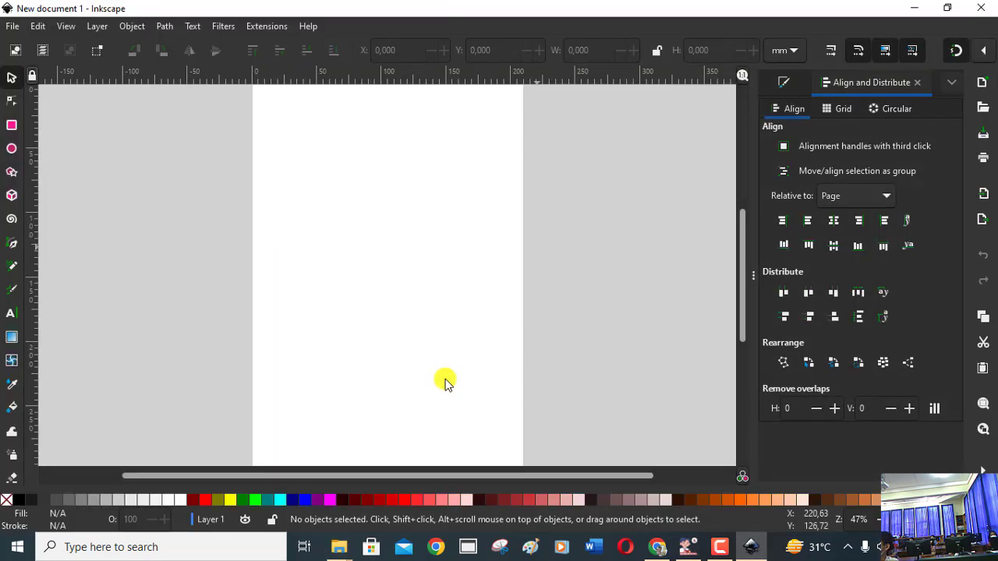
left_click(13, 30)
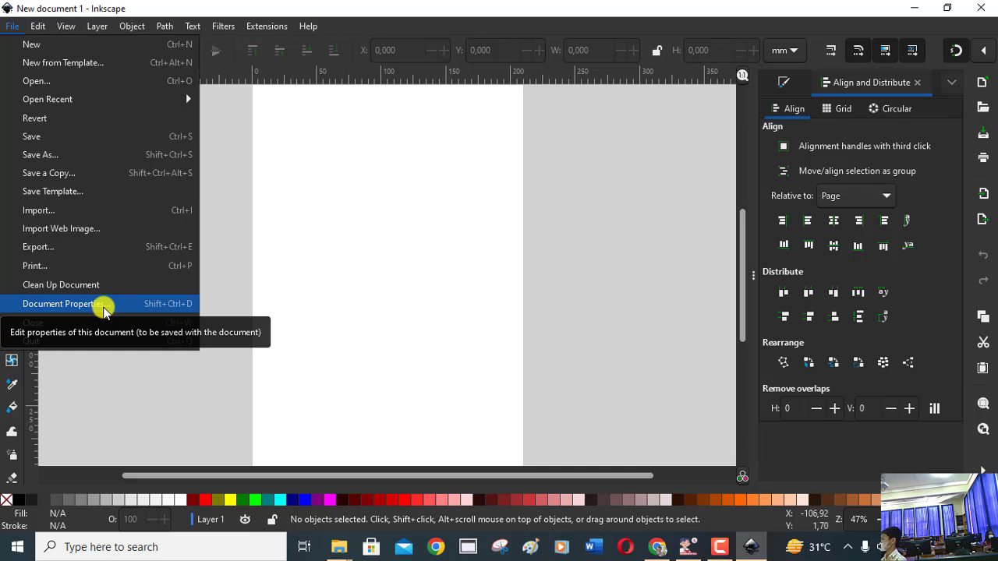
Make the page landscape A4, 297 × 210 mm, with its border always on top
left_click(104, 308)
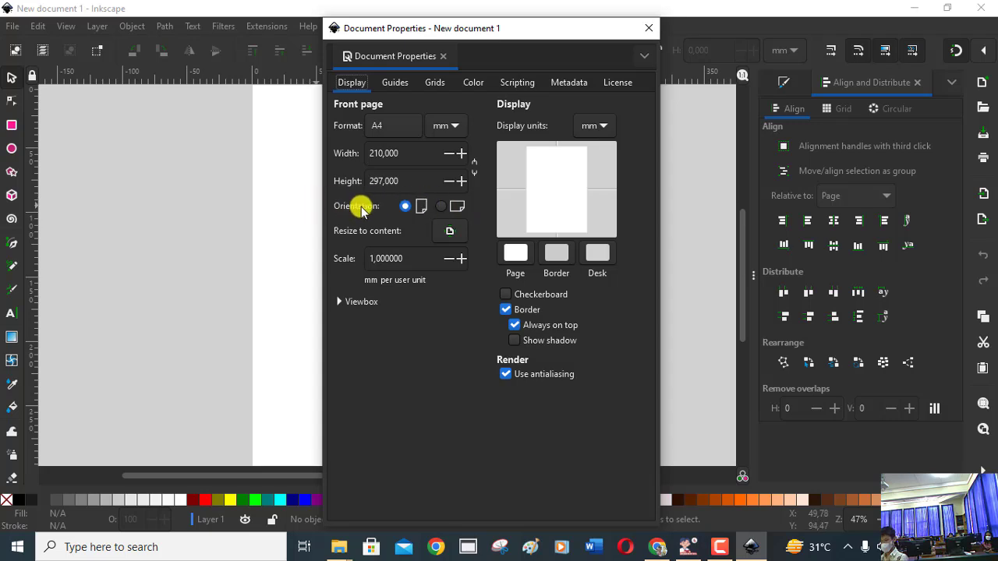
left_click(442, 206)
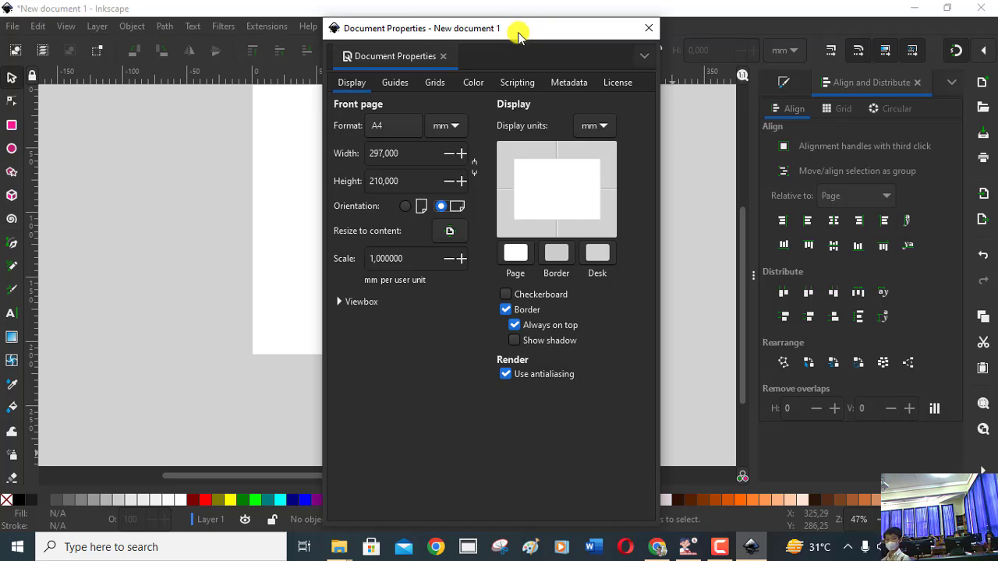
left_click(515, 325)
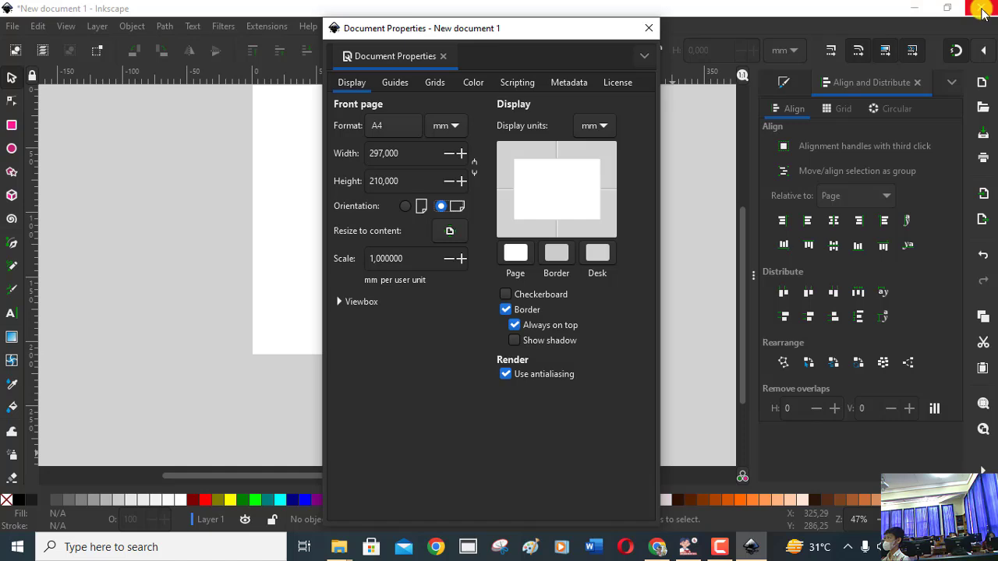
Close Document Properties, adjust the canvas position, and bring up the View options
left_click(652, 29)
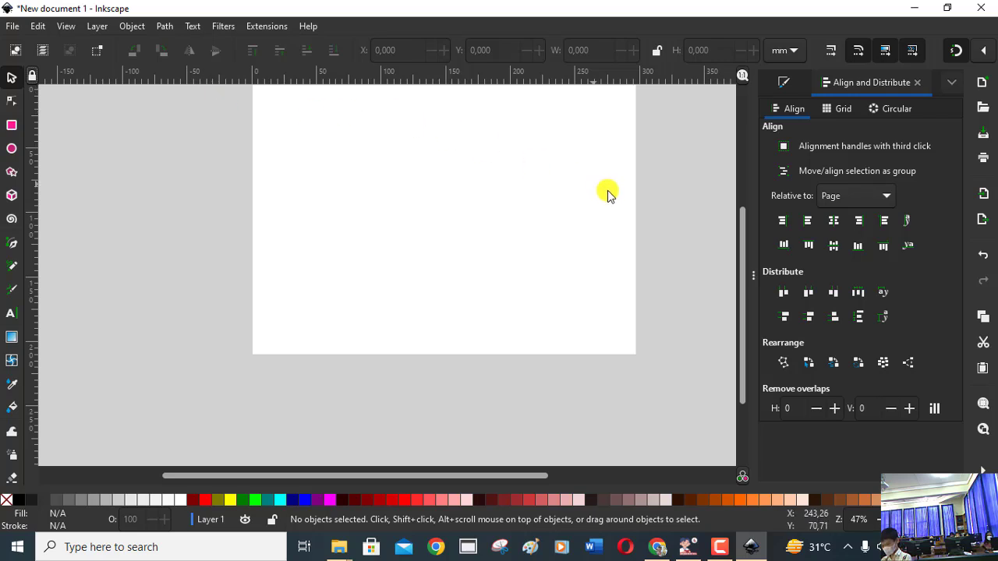
left_click(743, 240)
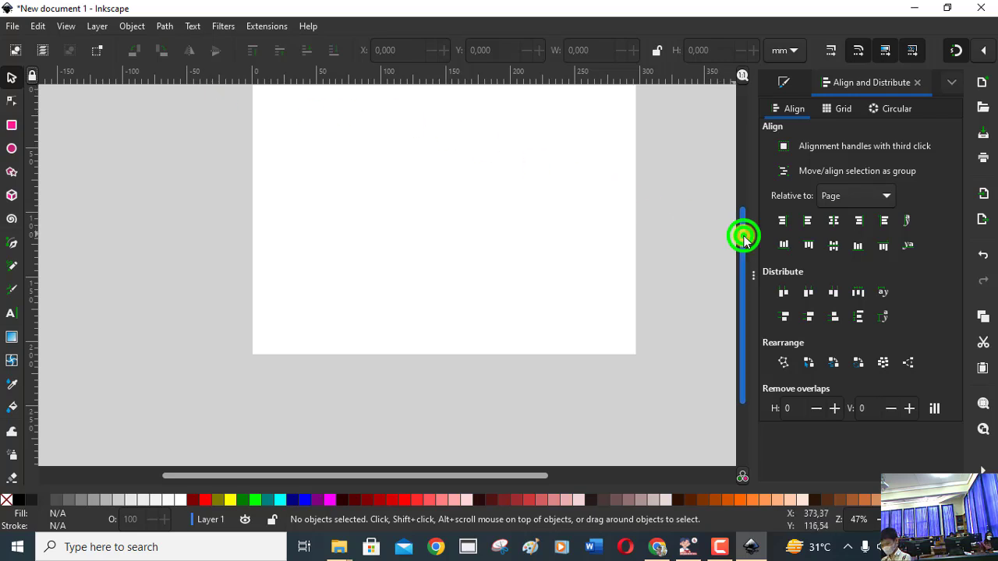
mouse_move(743, 240)
left_mouse_down()
mouse_move(744, 183)
mouse_move(739, 232)
mouse_move(740, 196)
mouse_move(741, 219)
left_mouse_up()
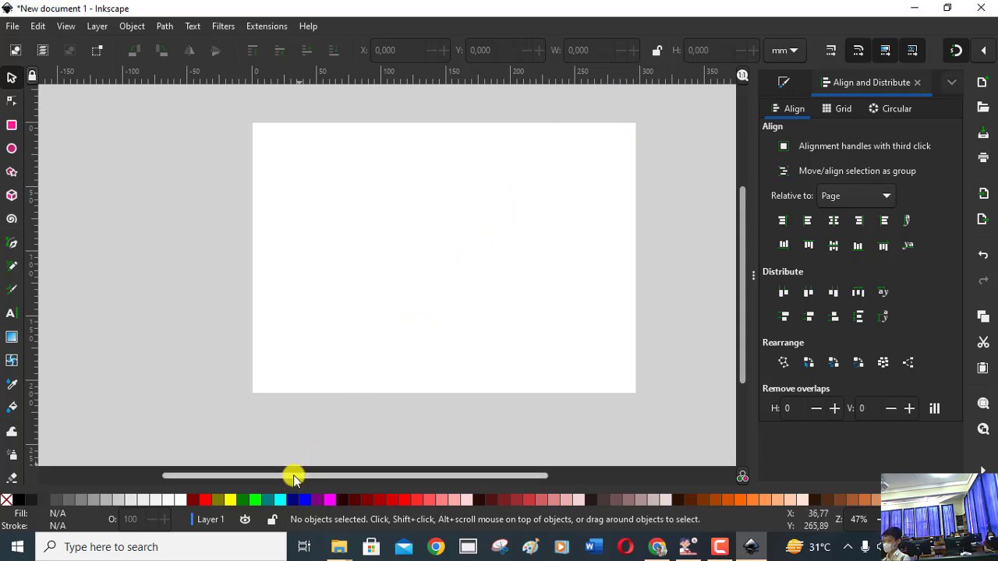
mouse_move(294, 474)
left_mouse_down()
mouse_move(409, 472)
mouse_move(222, 474)
mouse_move(442, 475)
mouse_move(323, 479)
mouse_move(335, 481)
left_mouse_up()
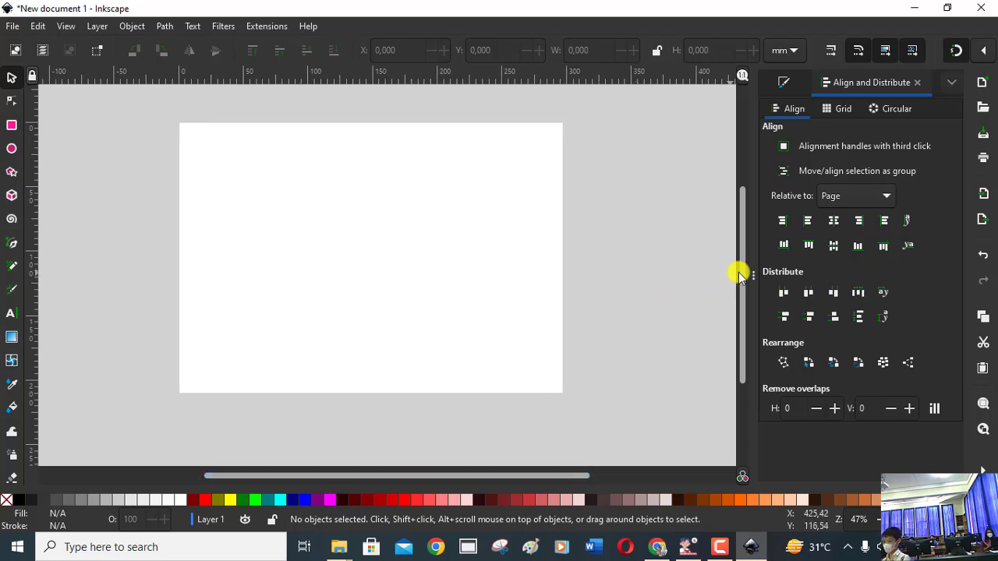
left_click_drag(740, 273, 742, 271)
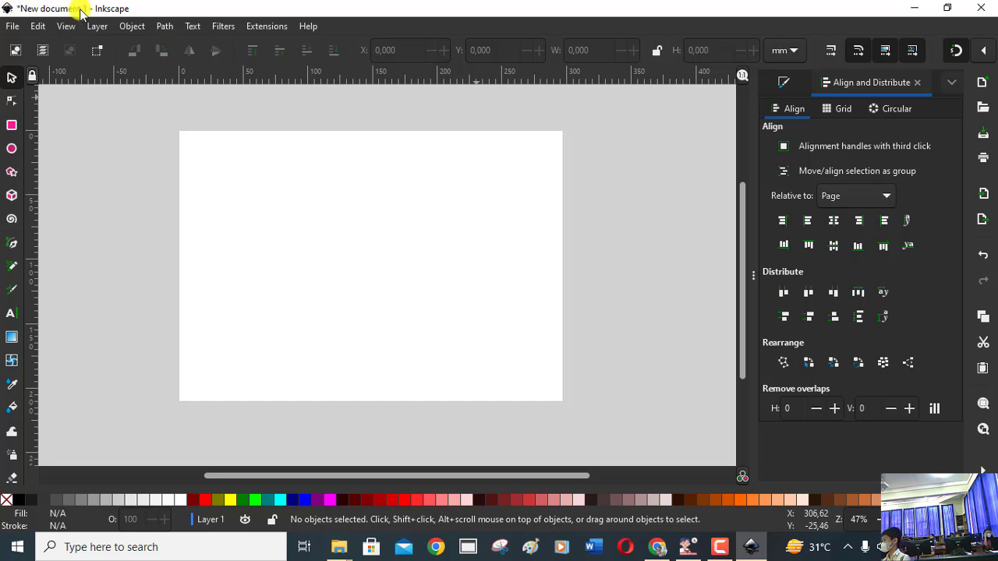
left_click(60, 29)
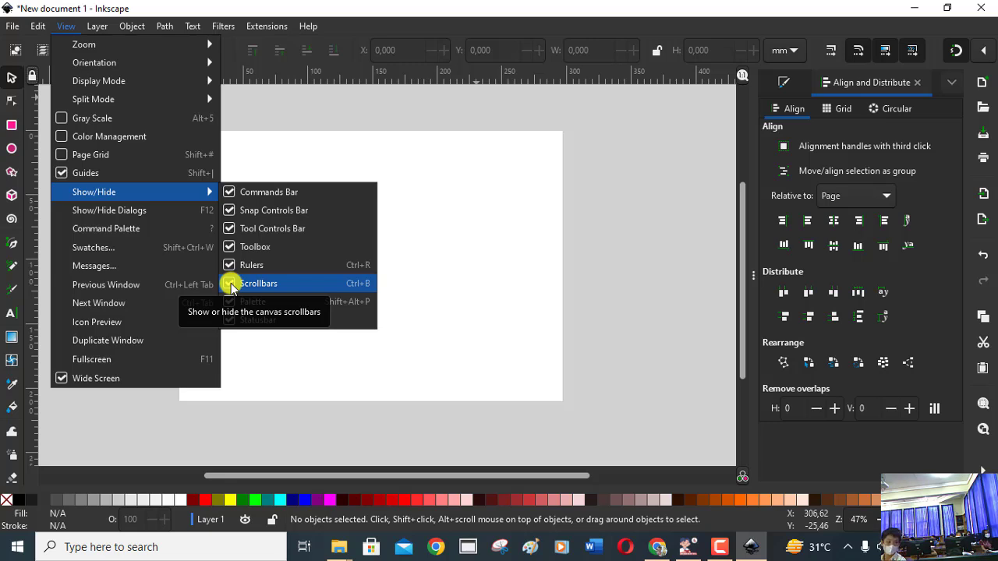
Dismiss the View menu, leaving the empty landscape page on the canvas
left_click(452, 14)
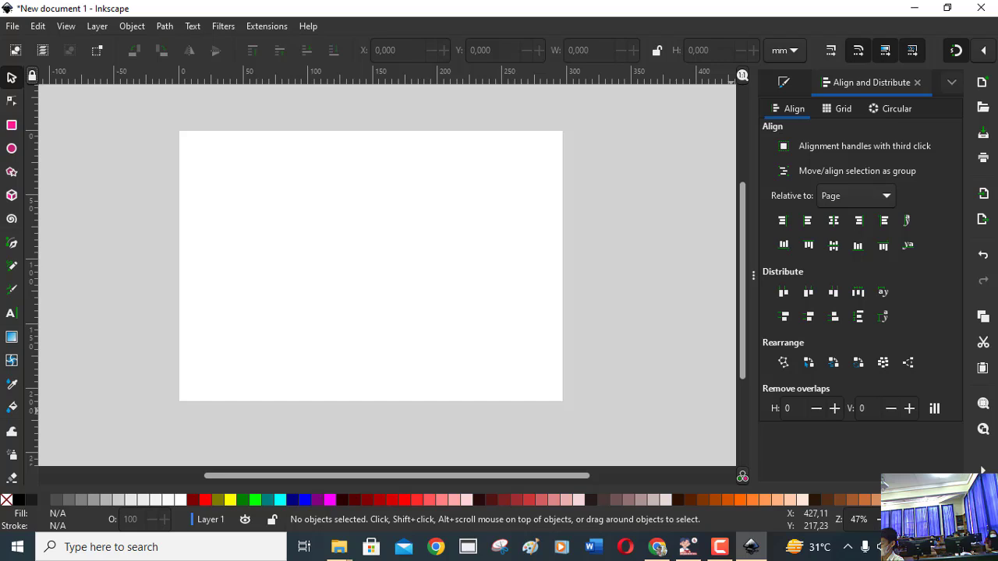
Zoom the canvas from 47% to about 62% and nudge the vertical scroll slightly
scroll(857, 519, "up", 3)
scroll(858, 520, "up", 3)
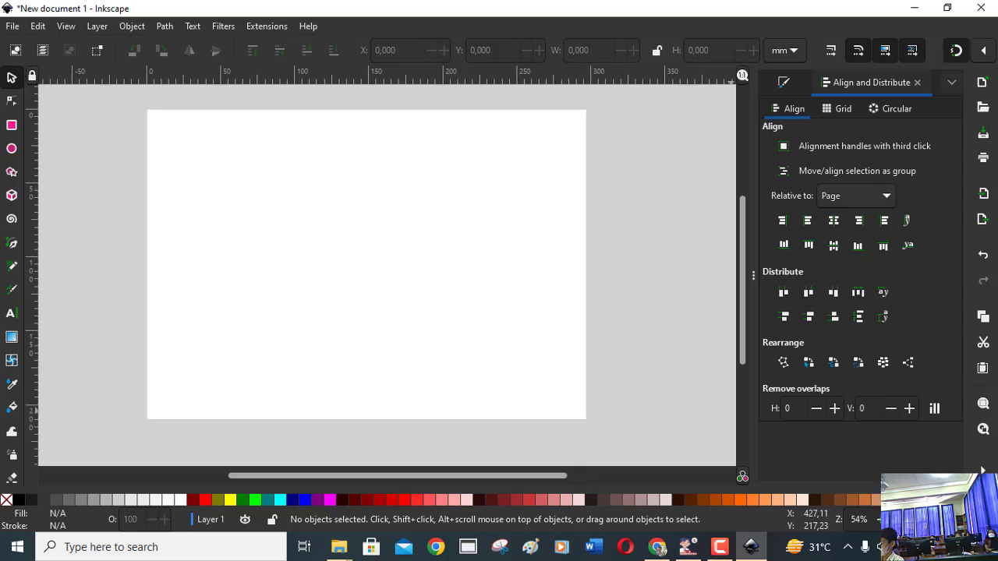
scroll(858, 519, "up", 1)
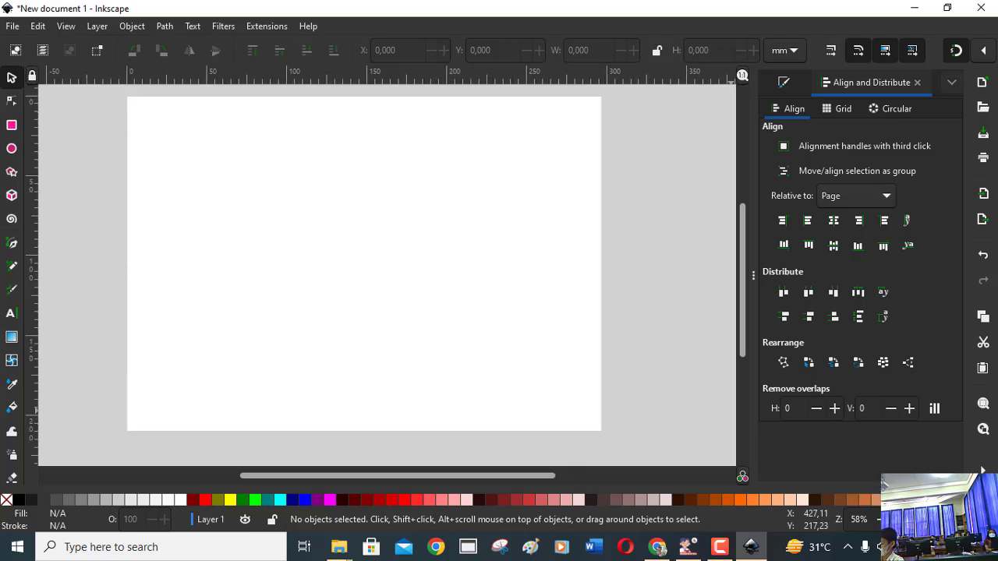
scroll(858, 519, "up", 1)
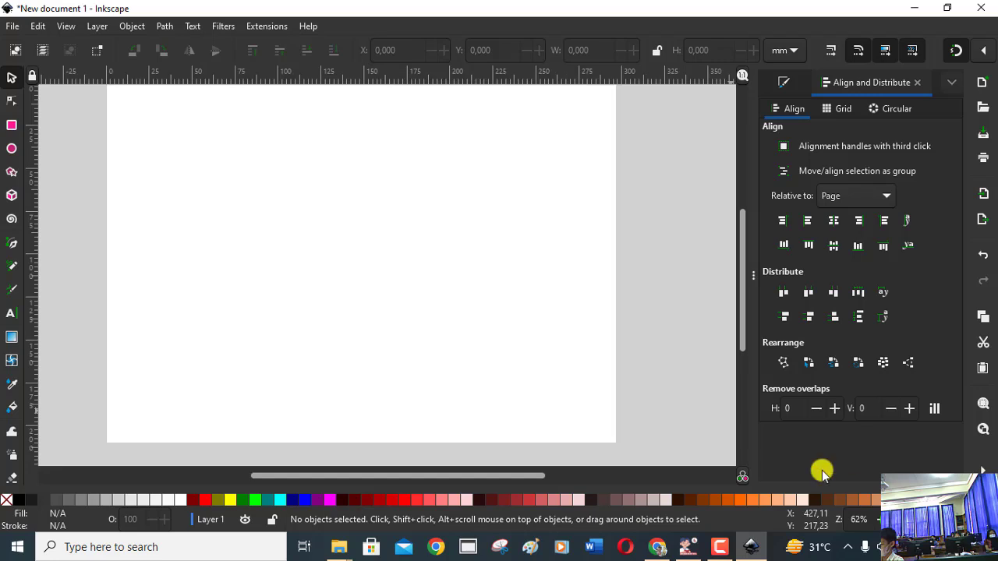
left_click(742, 312)
left_click_drag(742, 311, 741, 308)
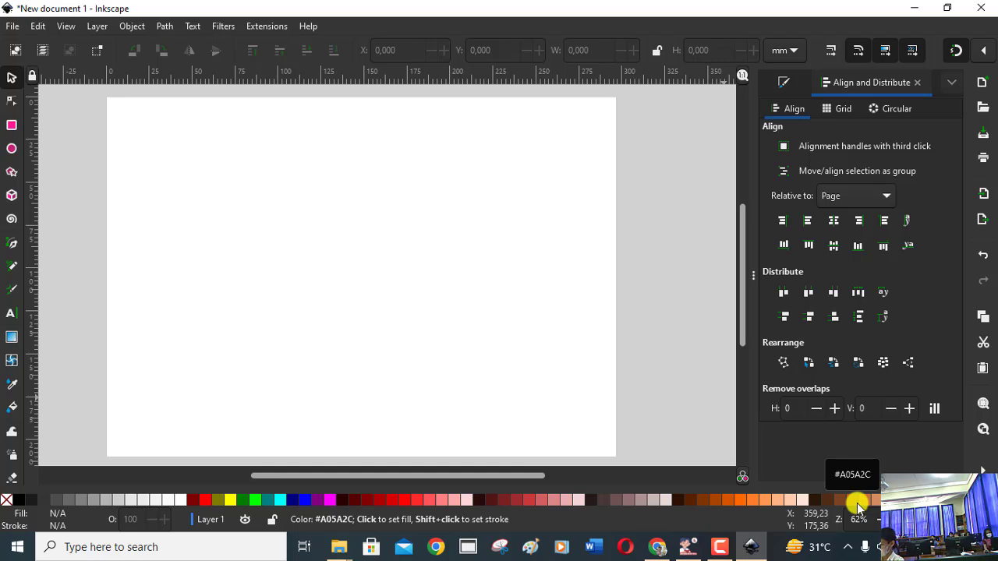
Switch to the Informatika Kelas 4 e-book and scroll to step 4's shapes example picture
key("alt+Tab")
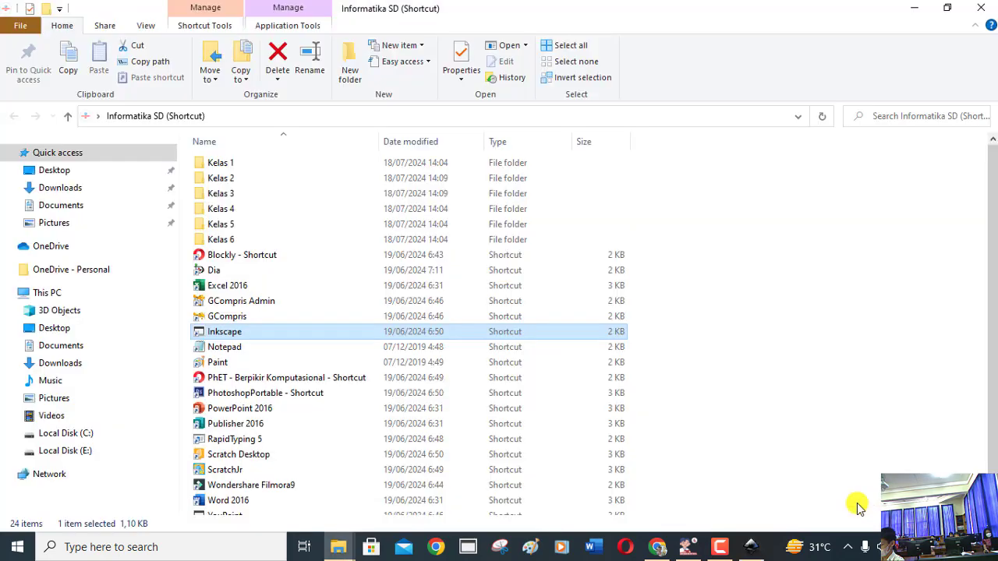
key("alt+Tab")
key("alt+Tab")
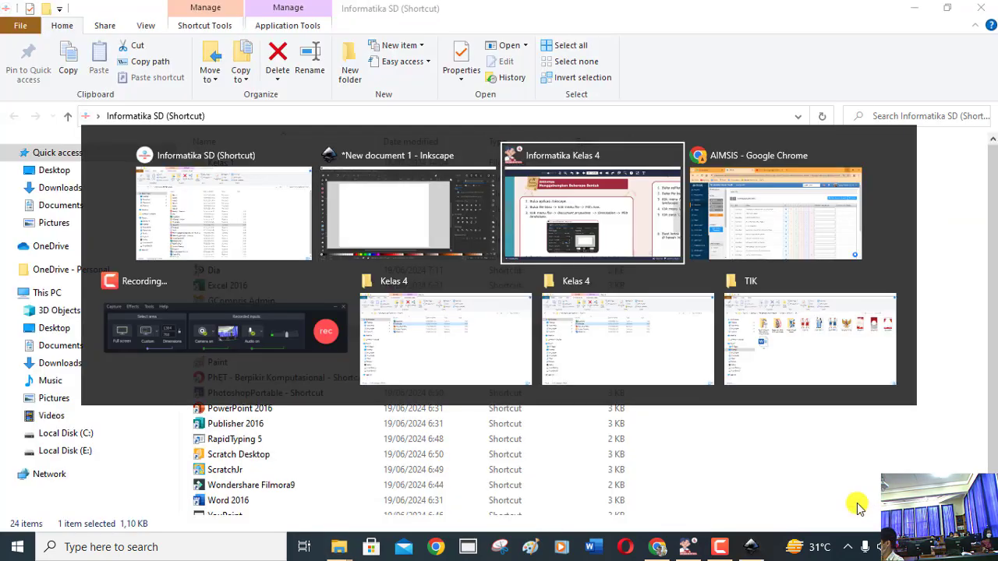
mouse_move(593, 204)
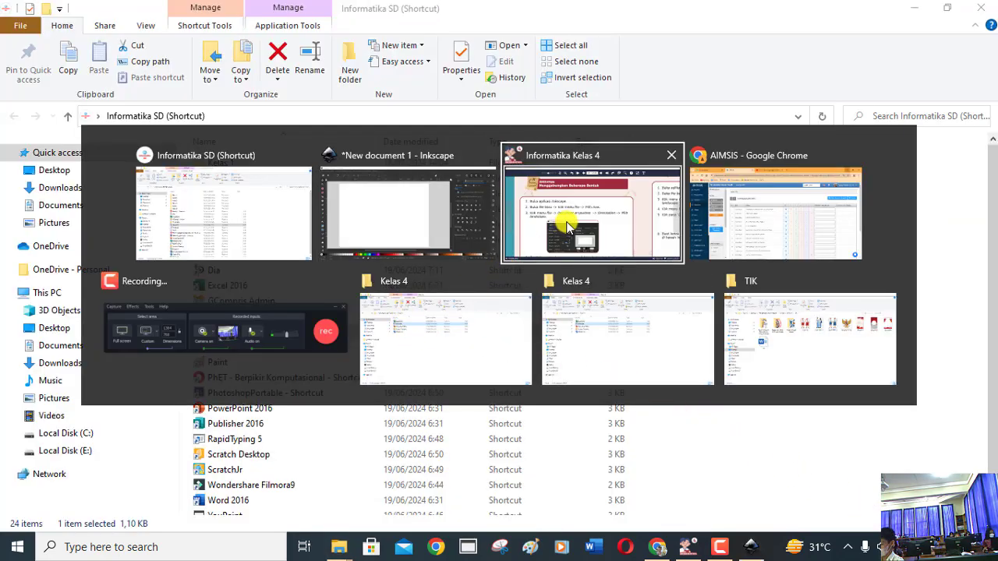
left_click(566, 226)
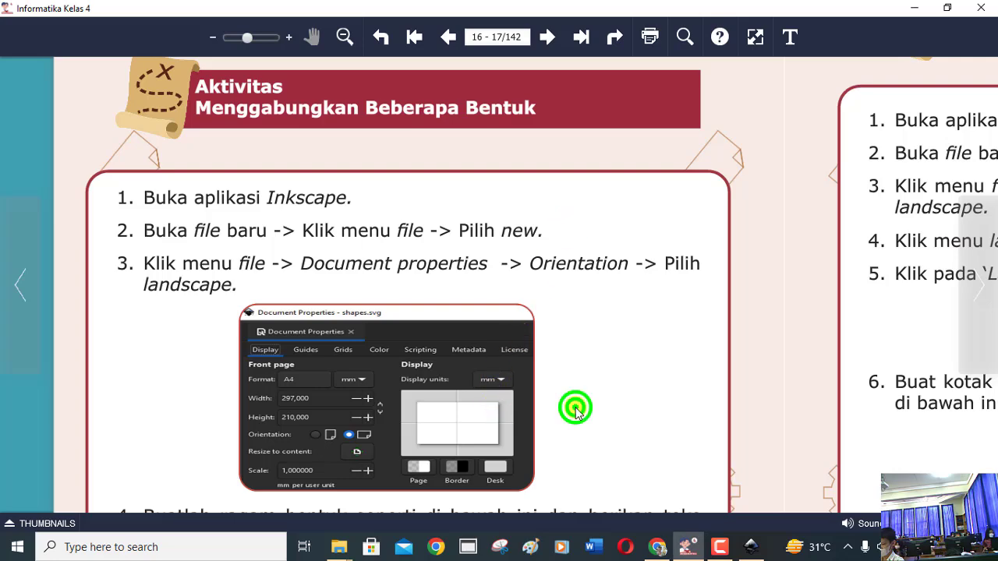
left_click_drag(576, 411, 569, 220)
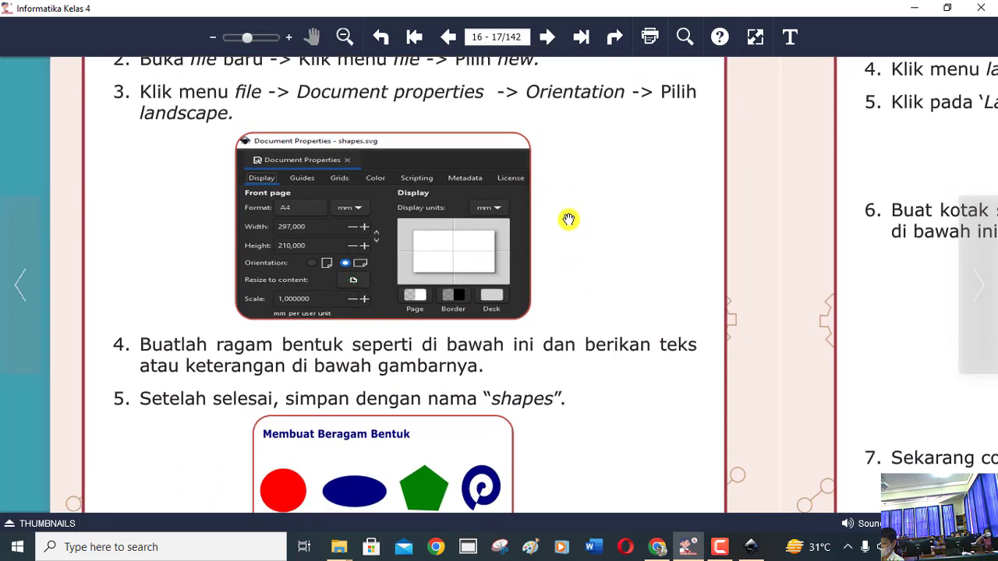
left_click_drag(570, 375, 572, 282)
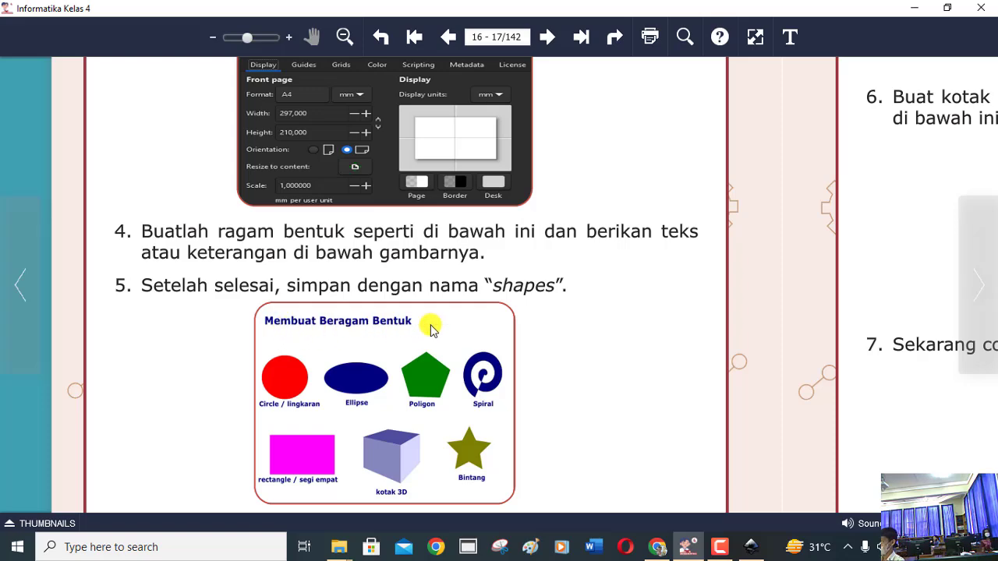
Back in Inkscape, pick the Text tool at Times New Roman 48 pt and place a text cursor
key("alt+Tab")
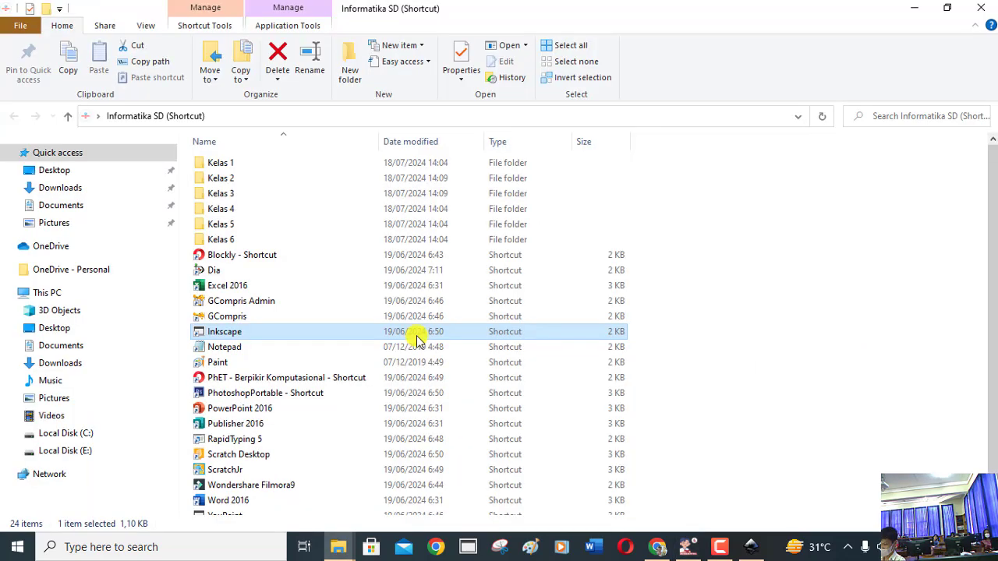
left_click(749, 546)
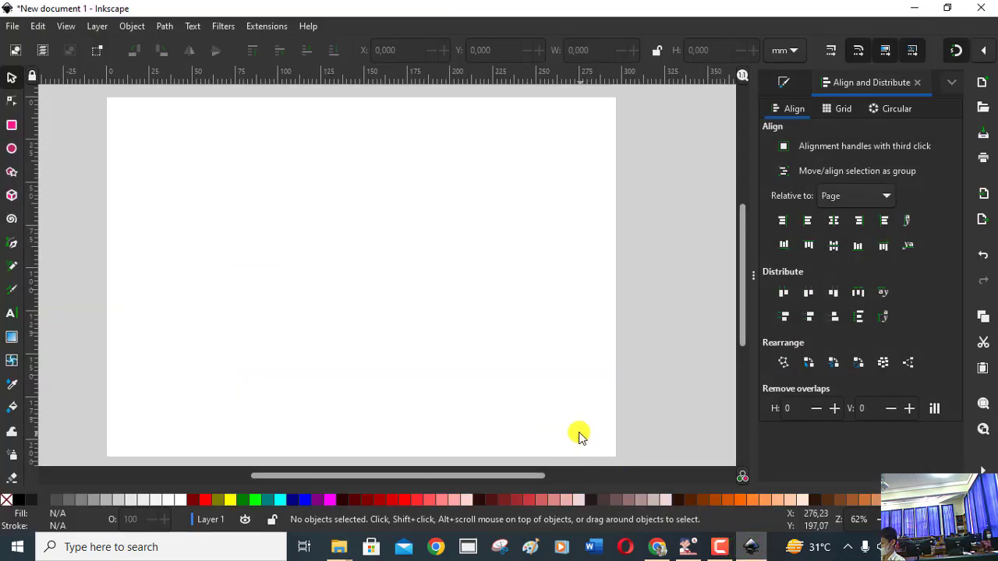
left_click(9, 314)
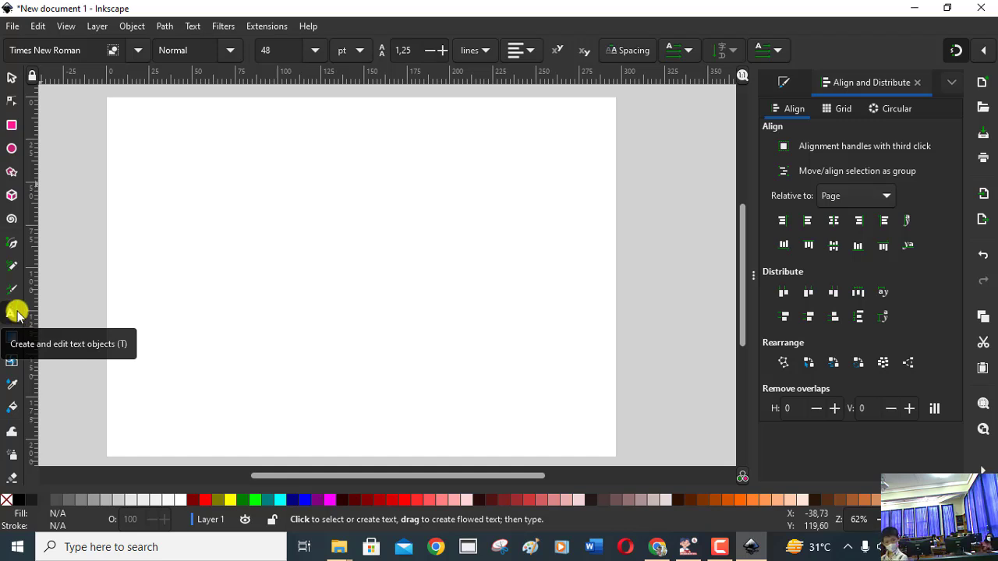
left_click(722, 548)
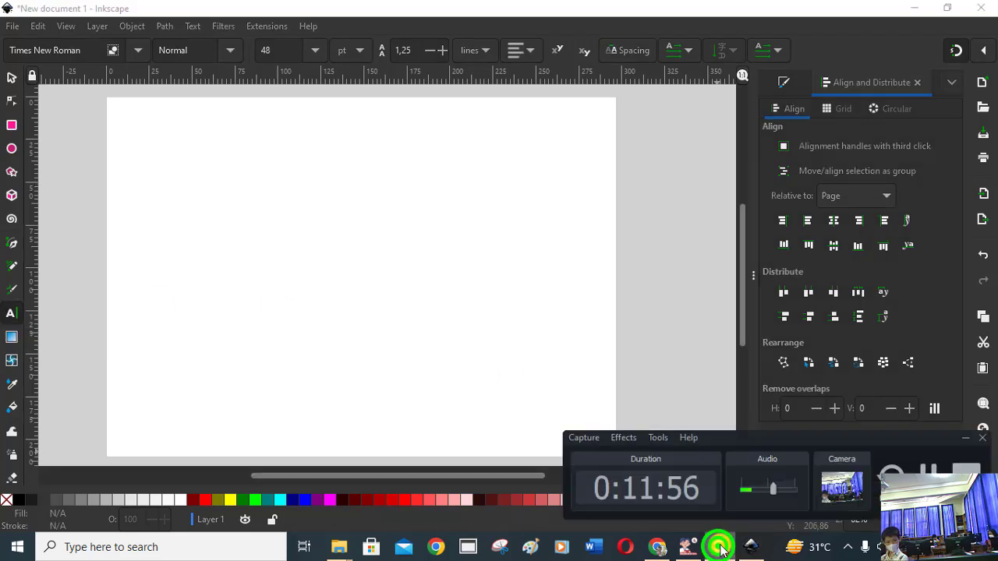
left_click(722, 547)
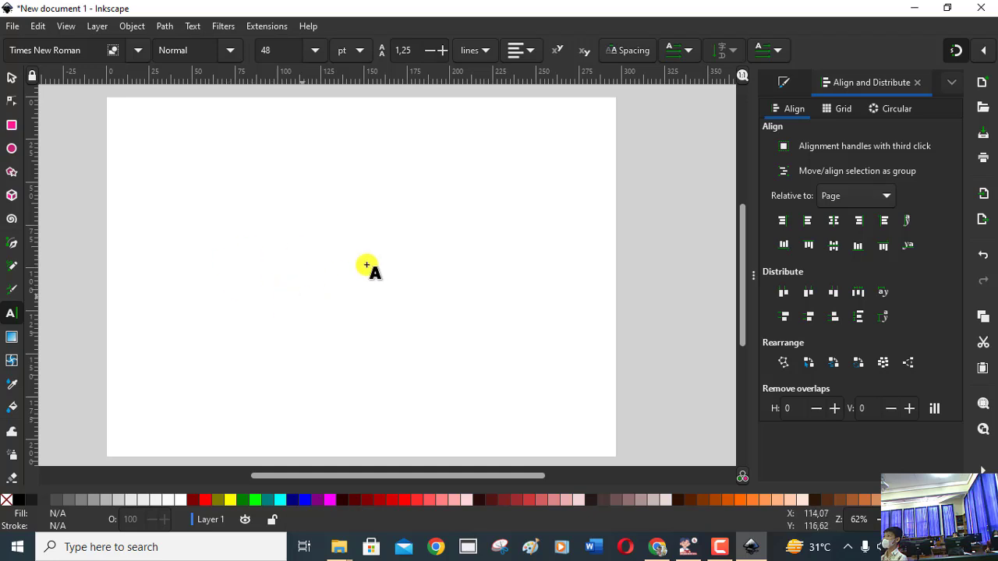
left_click(311, 269)
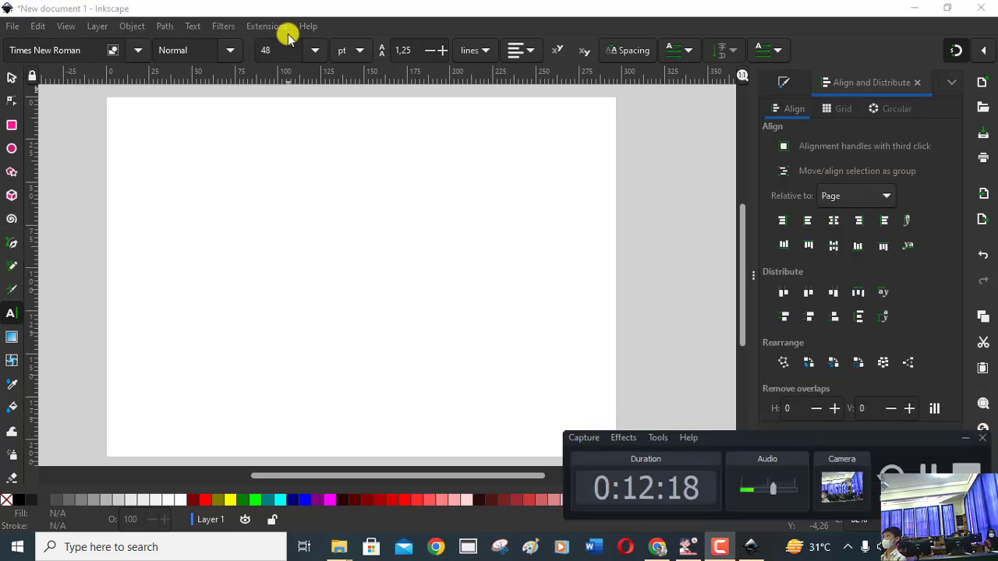
Recheck the Informatika Kelas 4 book, then return to the Inkscape document
key("alt+Tab")
key("Tab")
key("alt+Tab")
key("Tab")
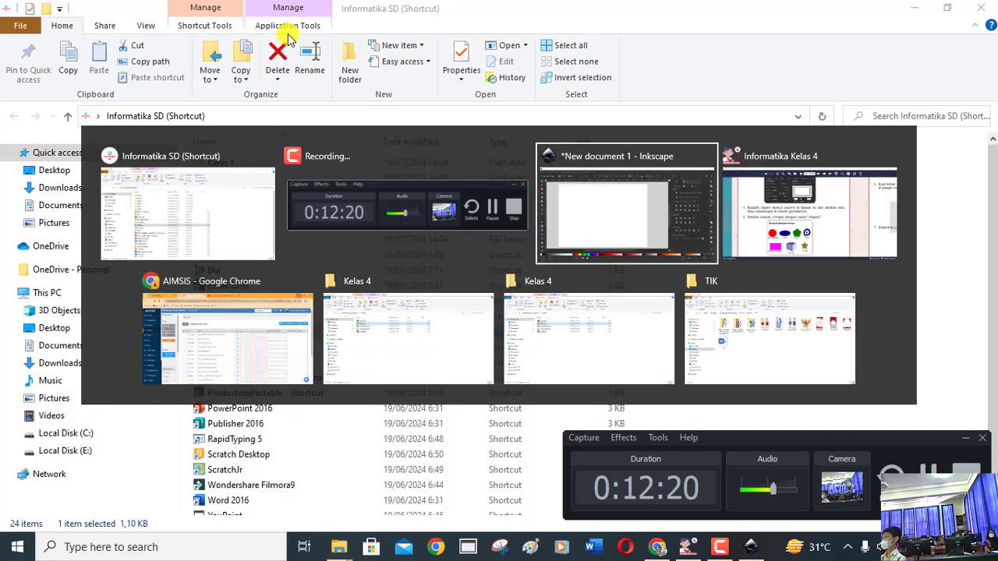
key("Tab")
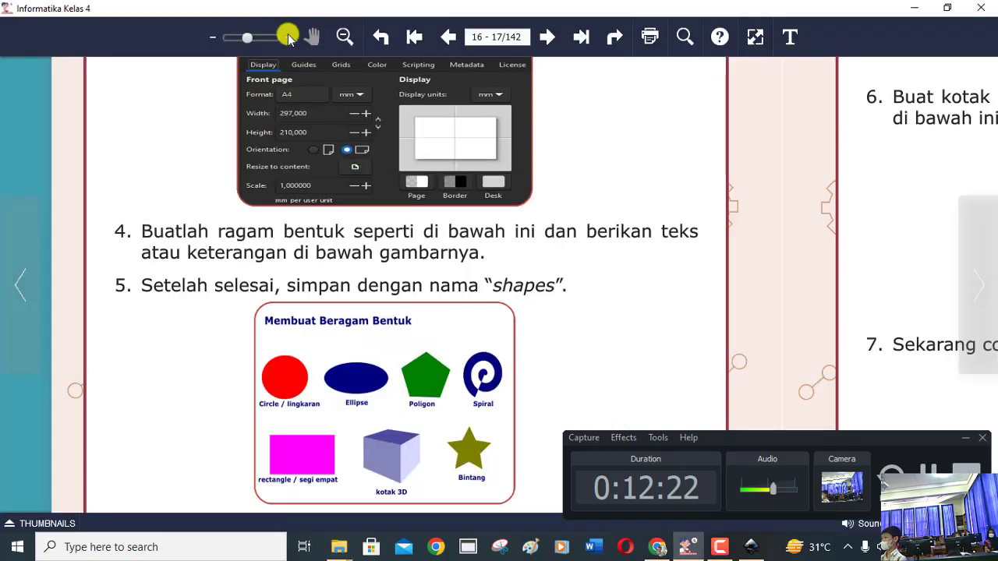
left_click(962, 438)
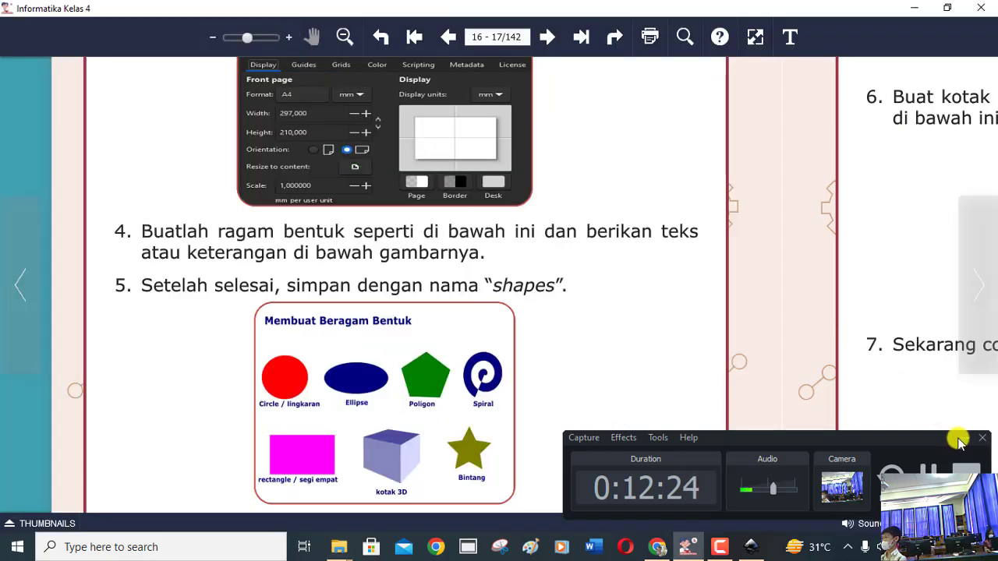
left_click(752, 548)
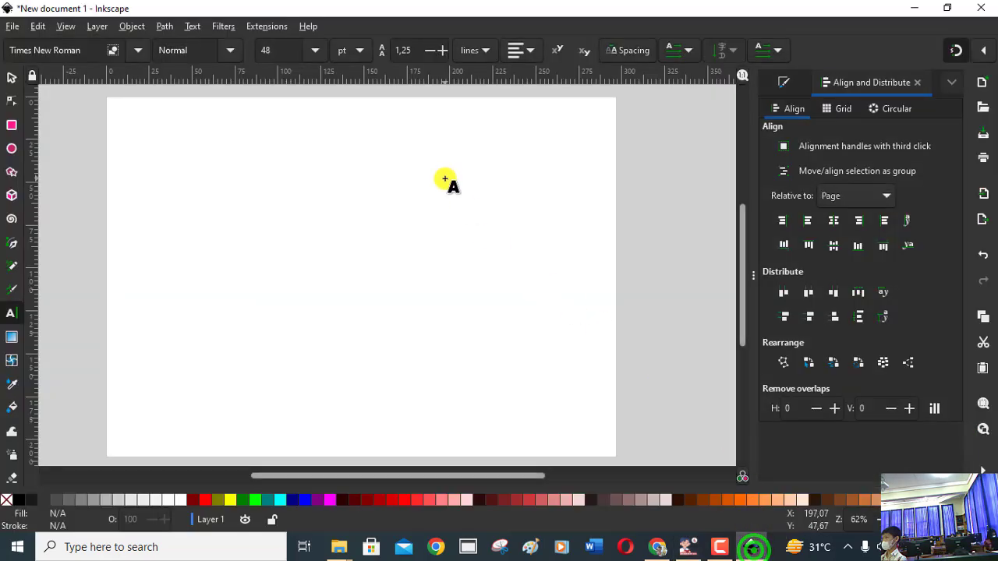
Type the title 'Membuat Beragam Bentuk' in blue bold Tempus Sans ITC
type("Me")
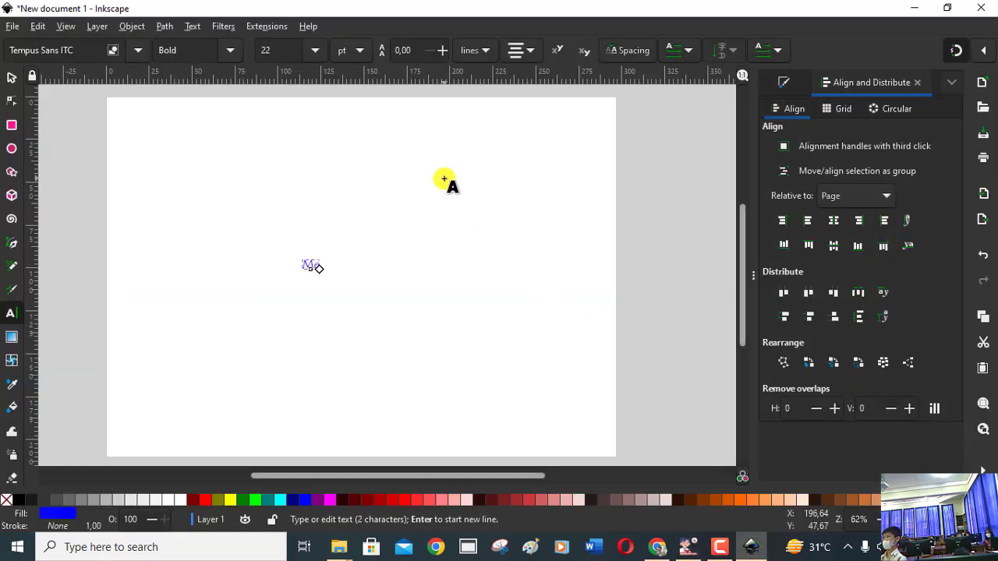
type("mbuat ")
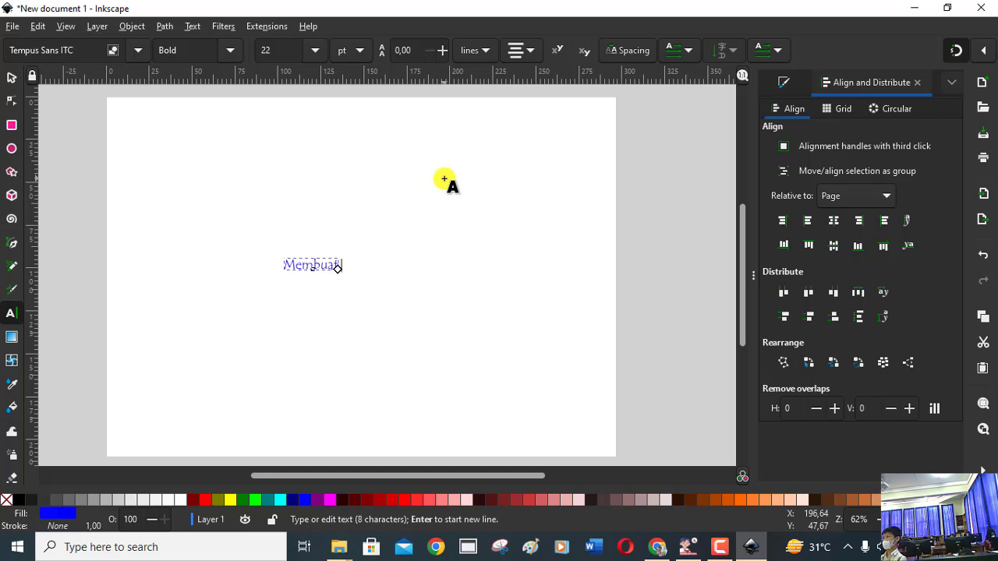
type("Beraga")
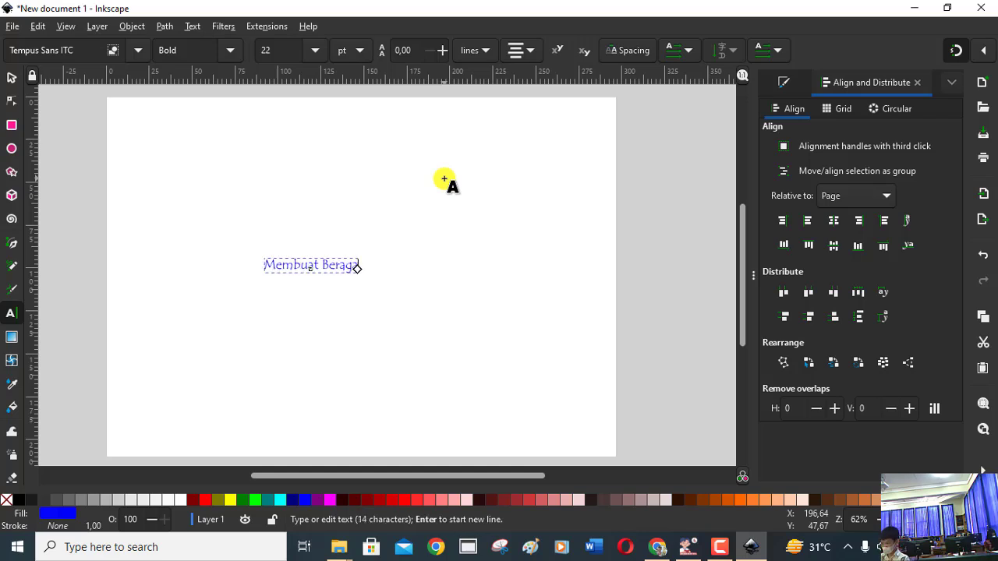
type("m Be")
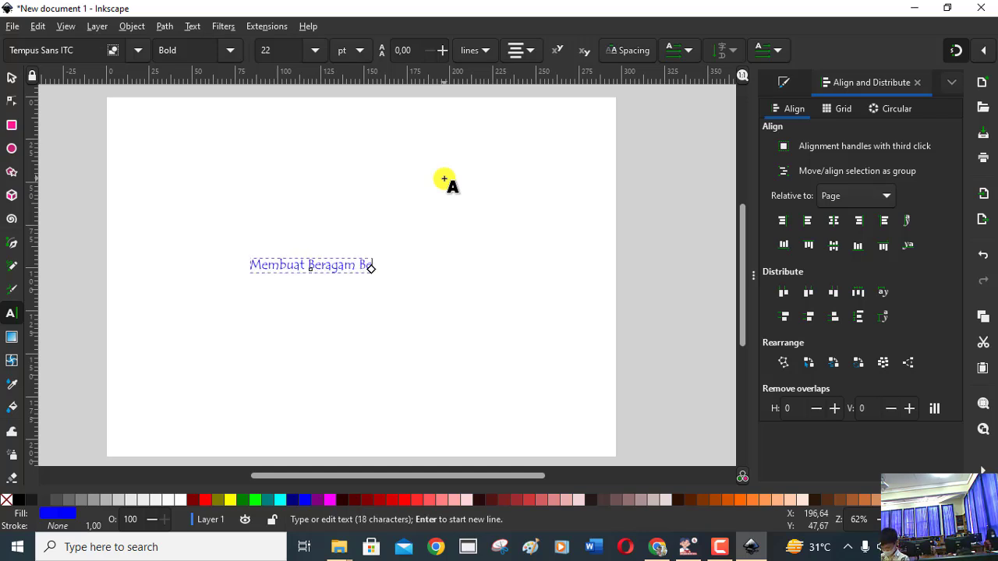
type("ntuk")
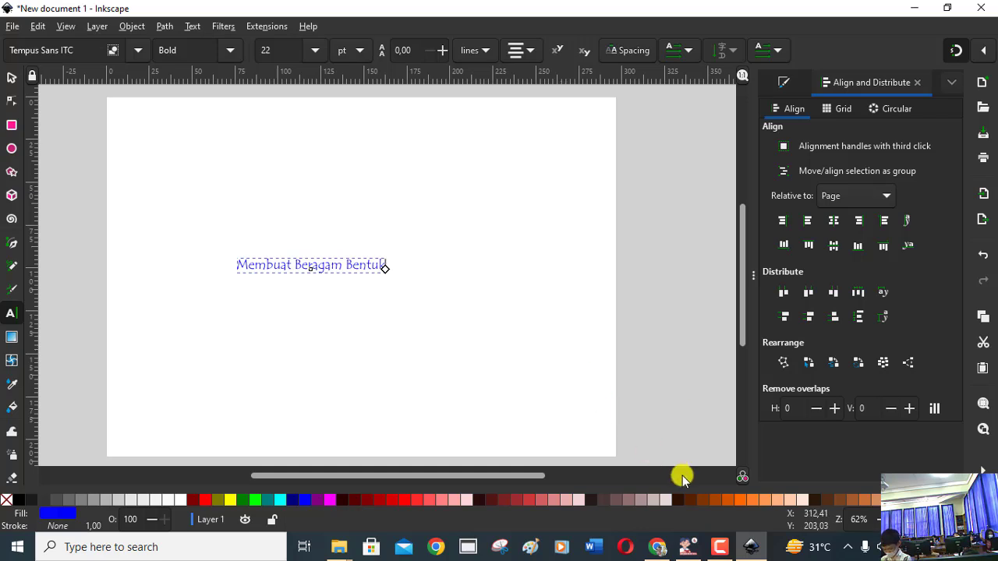
Return to Inkscape showing the complete 'Membuat Beragam Bentuk' heading on the page
left_click(721, 546)
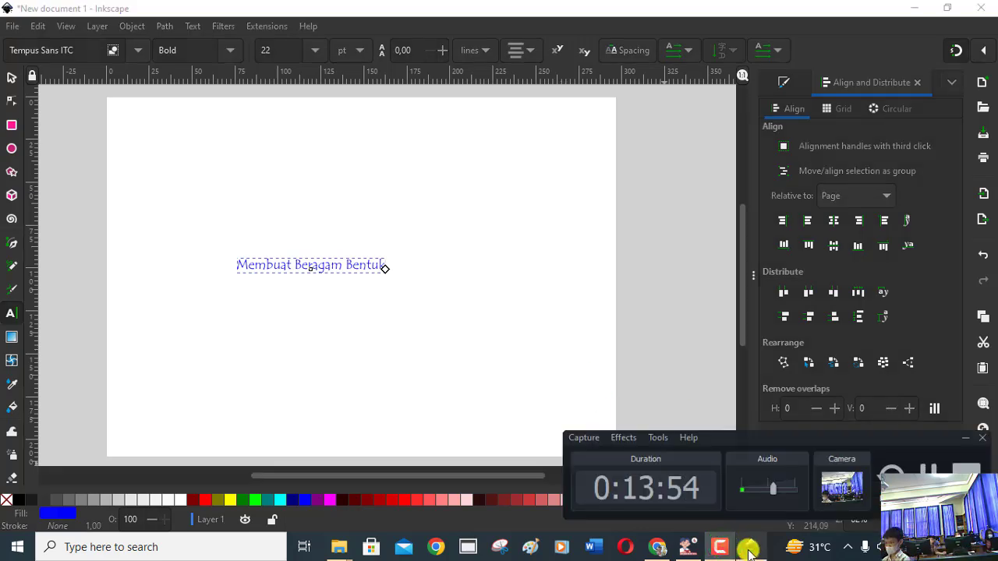
left_click(726, 549)
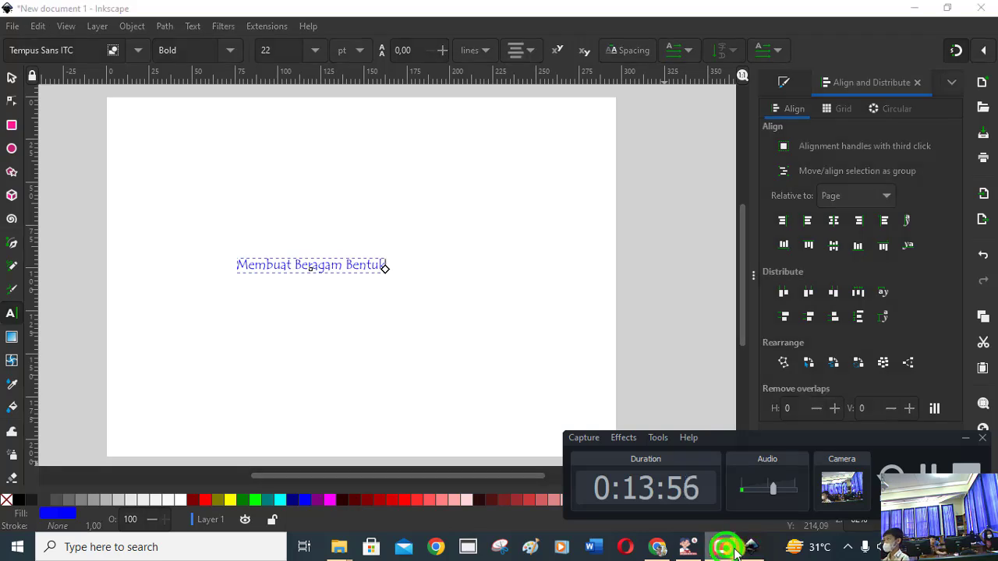
left_click(961, 439)
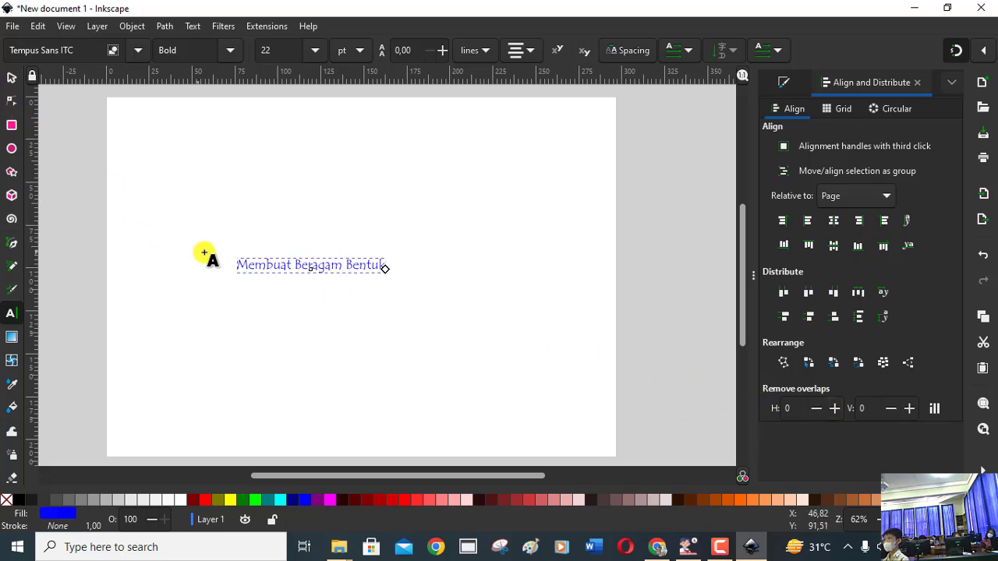
Select the entire 'Membuat Beragam Bentuk' title text
double_click(237, 264)
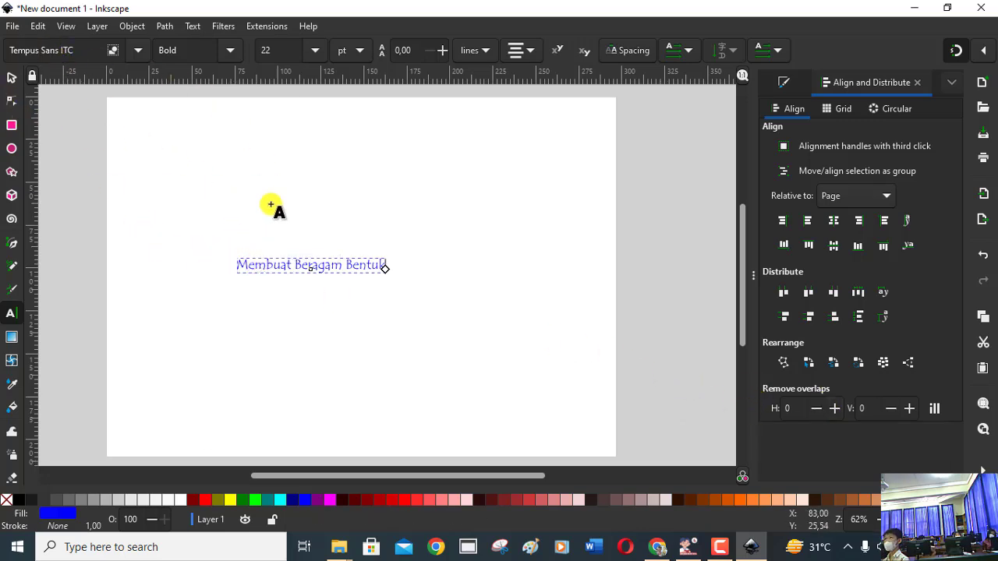
double_click(258, 271)
left_click(258, 272)
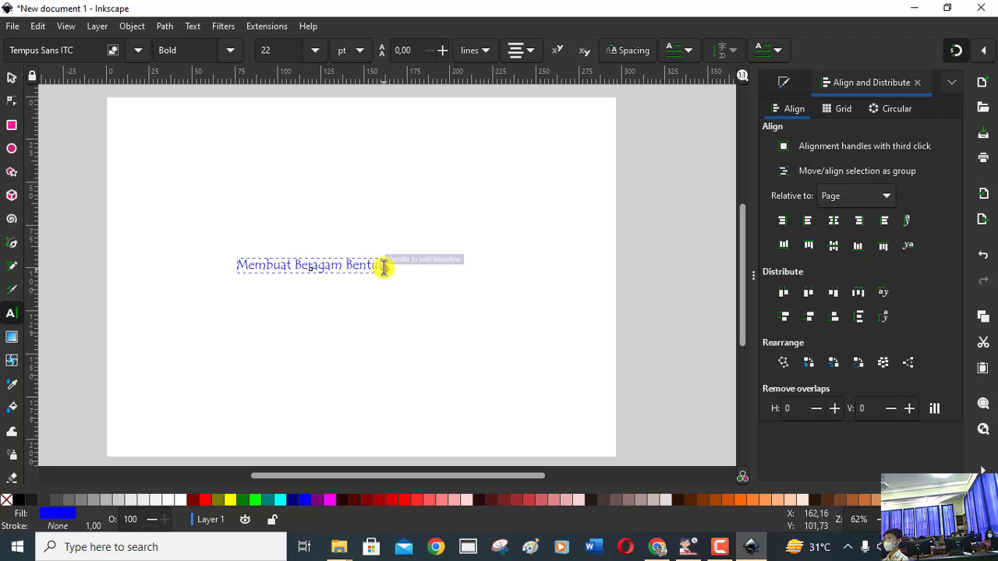
double_click(248, 264)
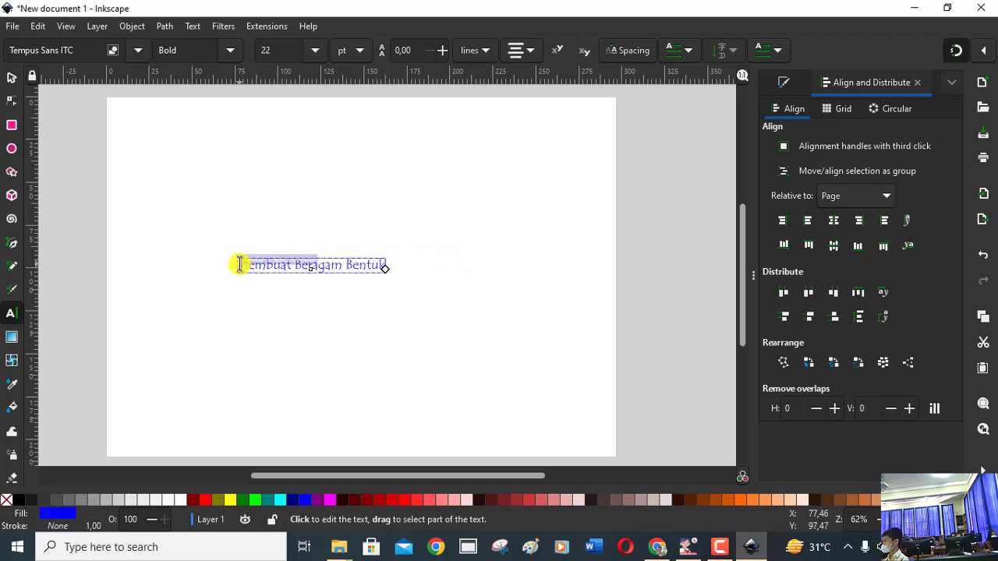
left_click(239, 263)
left_click_drag(239, 263, 388, 265)
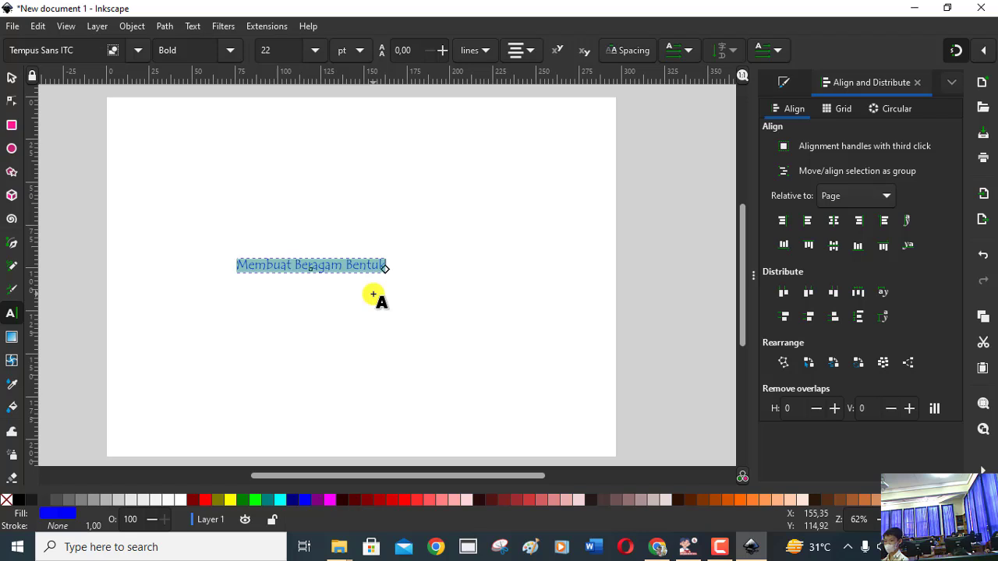
Set the selected title to 40 pt Viner Hand ITC, leaving the font style unchanged
left_click(314, 50)
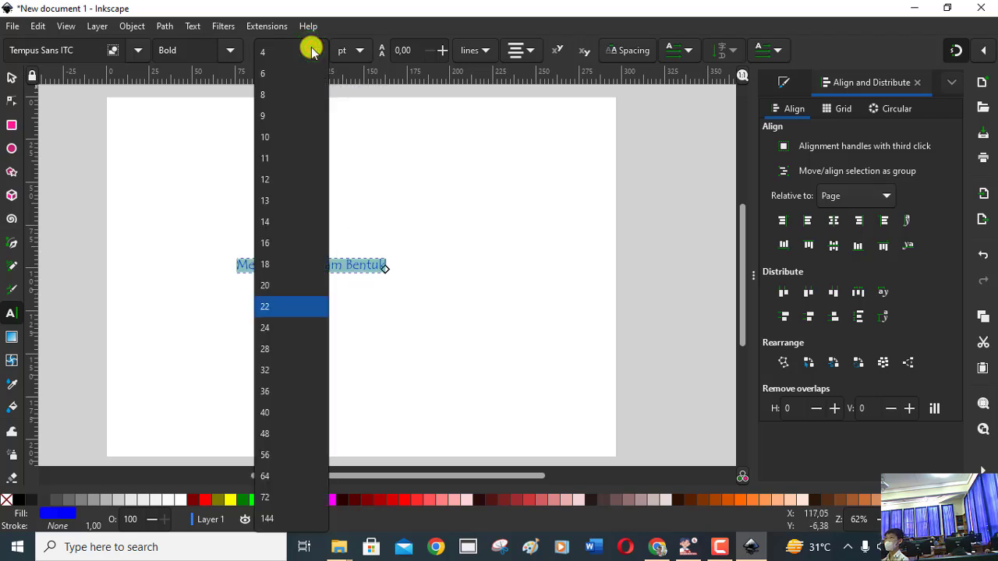
left_click(274, 412)
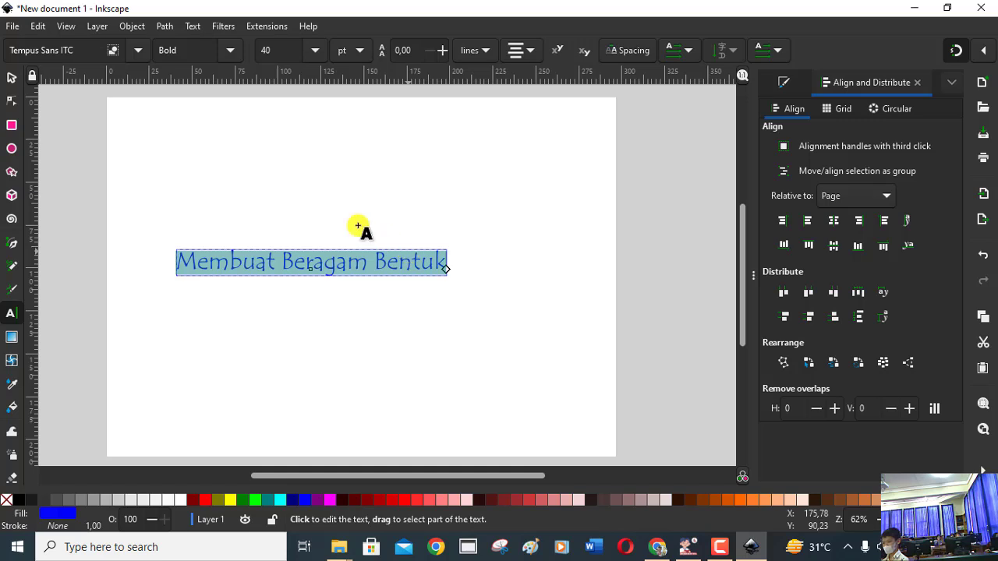
left_click(138, 51)
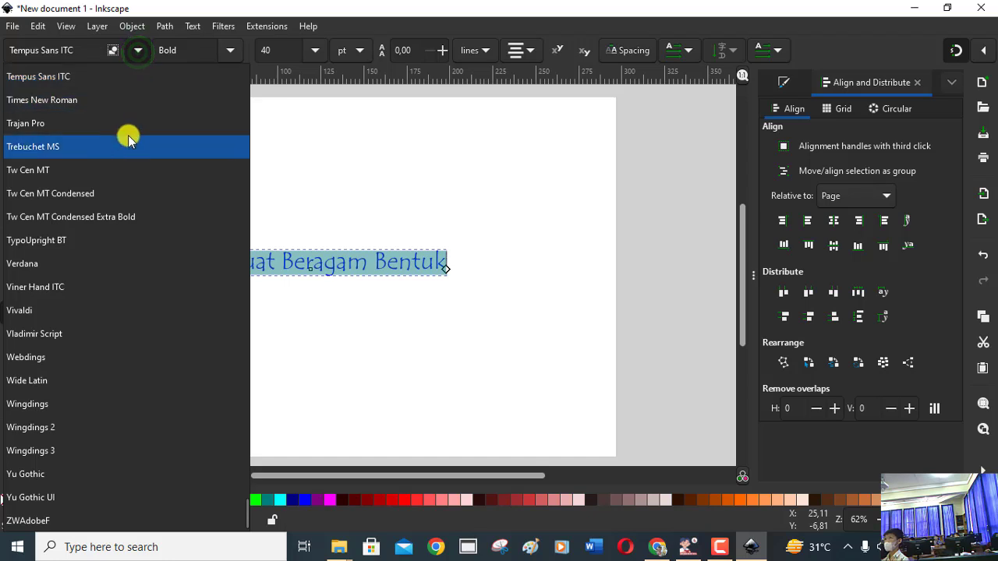
left_click(86, 285)
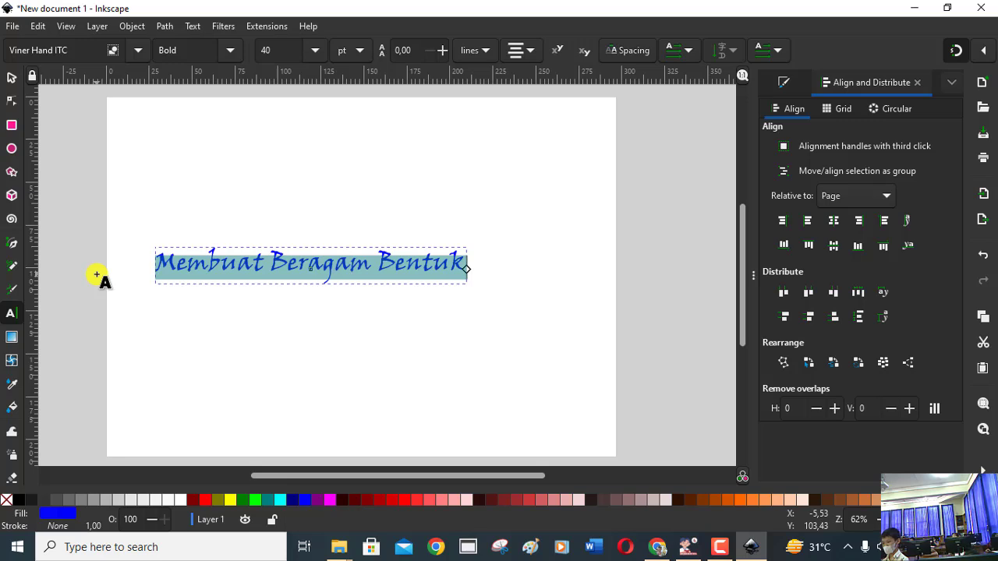
left_click(230, 52)
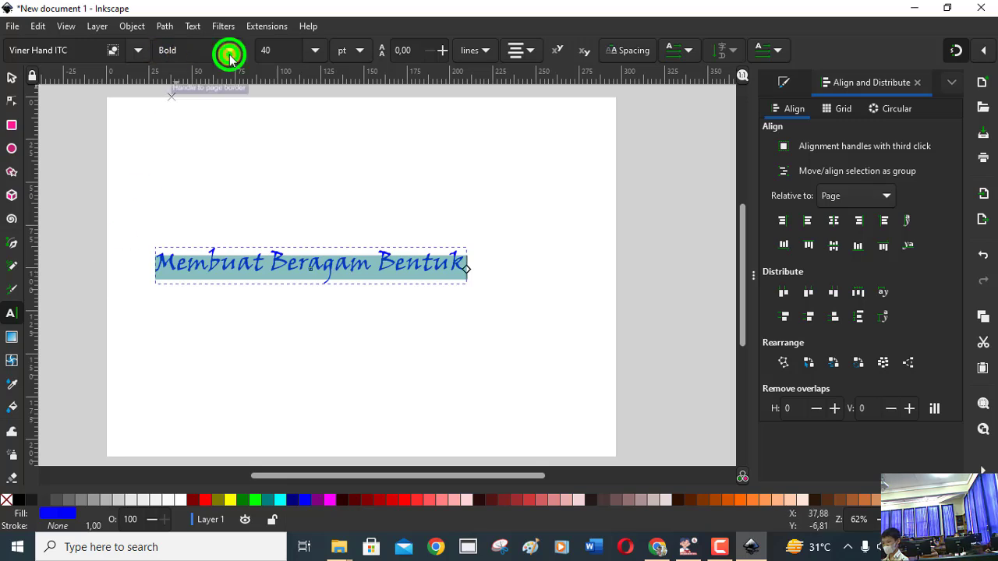
left_click(226, 50)
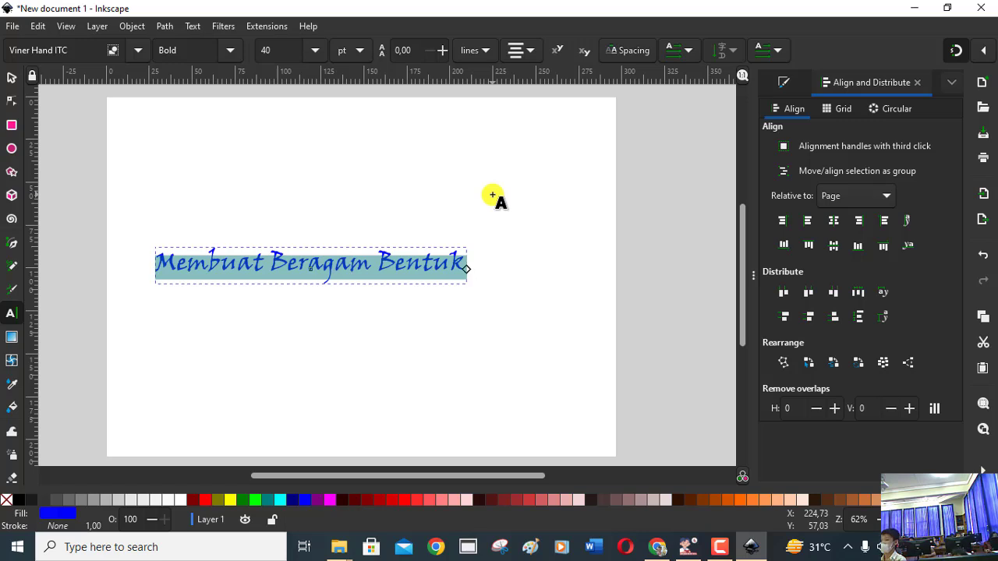
Move the 'Membuat Beragam Bentuk' title to the page's top-left corner and deselect it
left_click(16, 77)
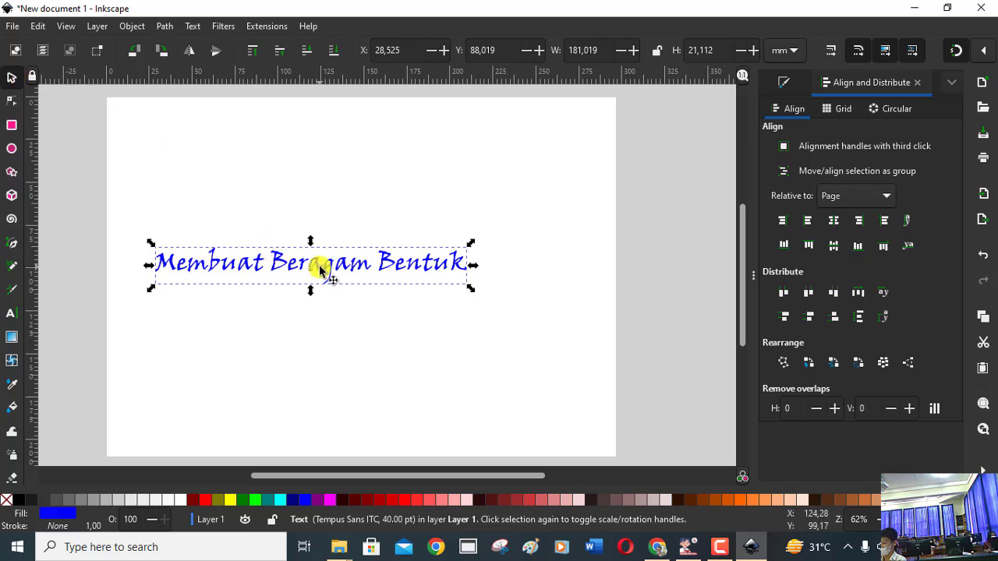
mouse_move(319, 269)
left_mouse_down()
mouse_move(352, 396)
mouse_move(316, 276)
mouse_move(408, 211)
mouse_move(164, 247)
mouse_move(249, 225)
mouse_move(296, 191)
mouse_move(279, 115)
left_mouse_up()
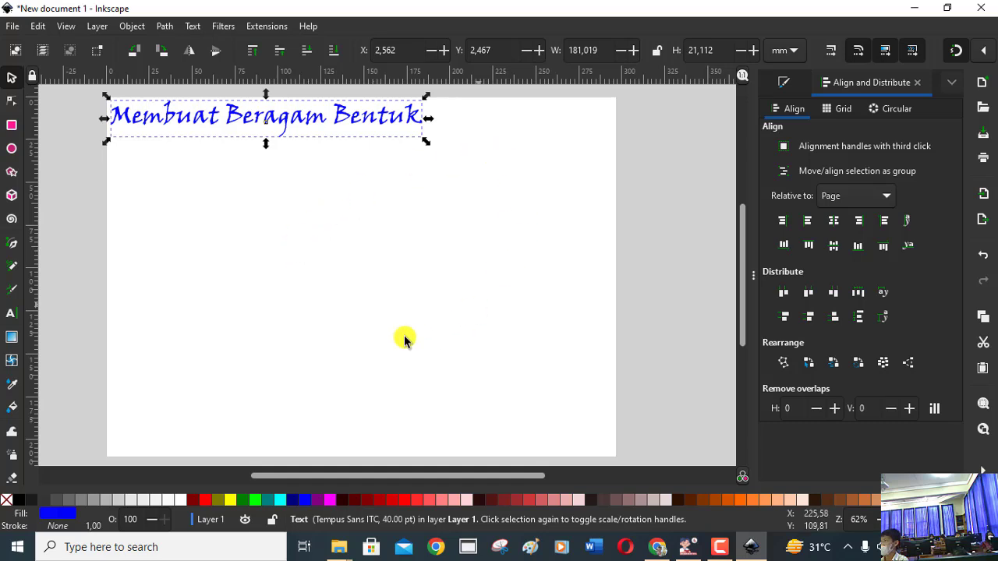
left_click(491, 247)
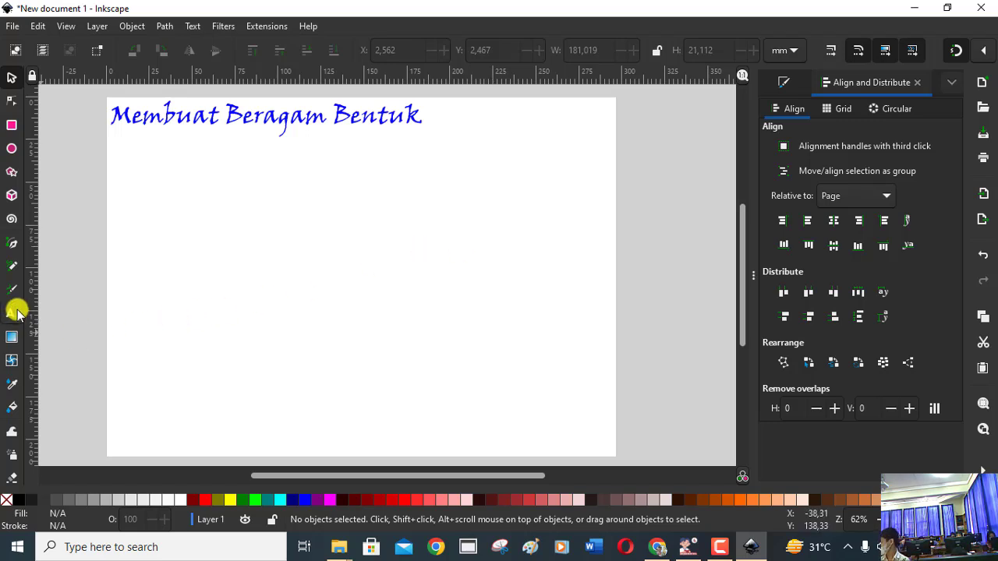
Type an 'Oleh :' byline with the author's name and '/ 4B' mid-page, then select it
left_click(12, 313)
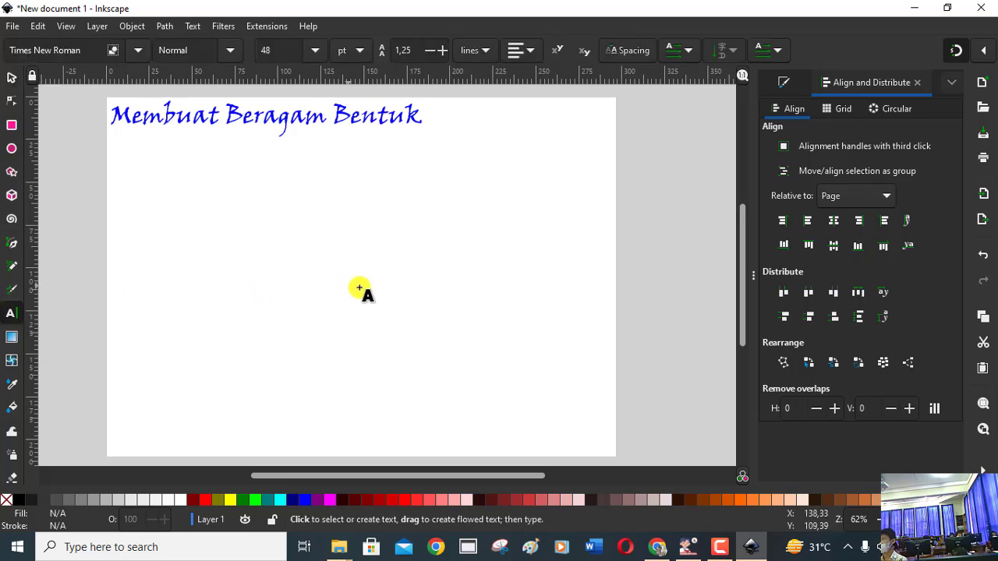
left_click(309, 285)
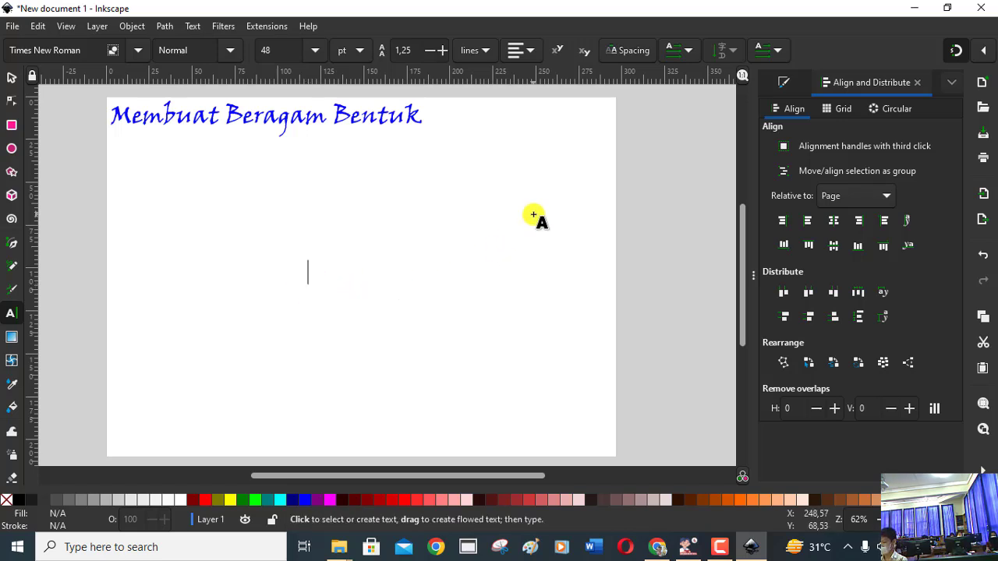
type("01")
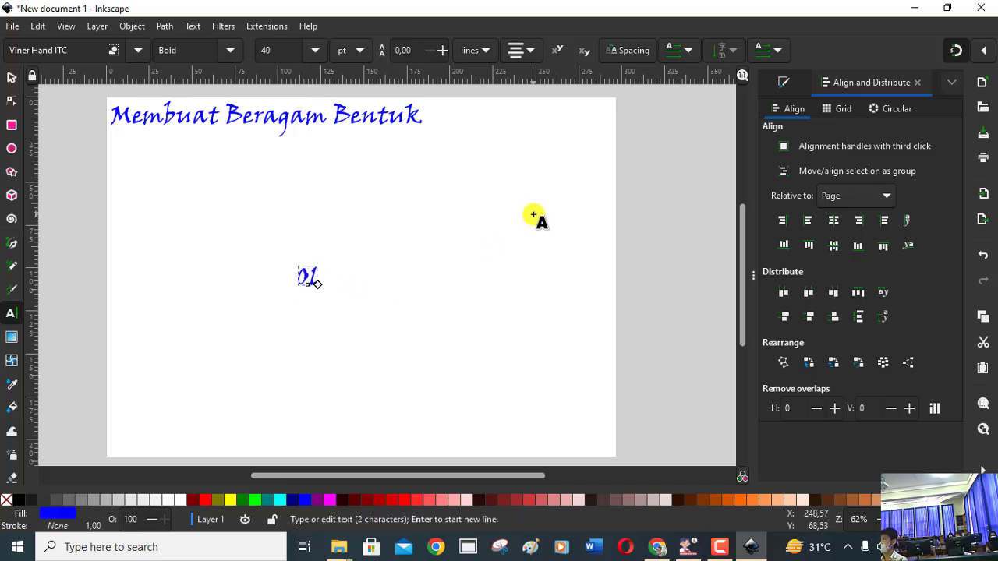
type("eh ")
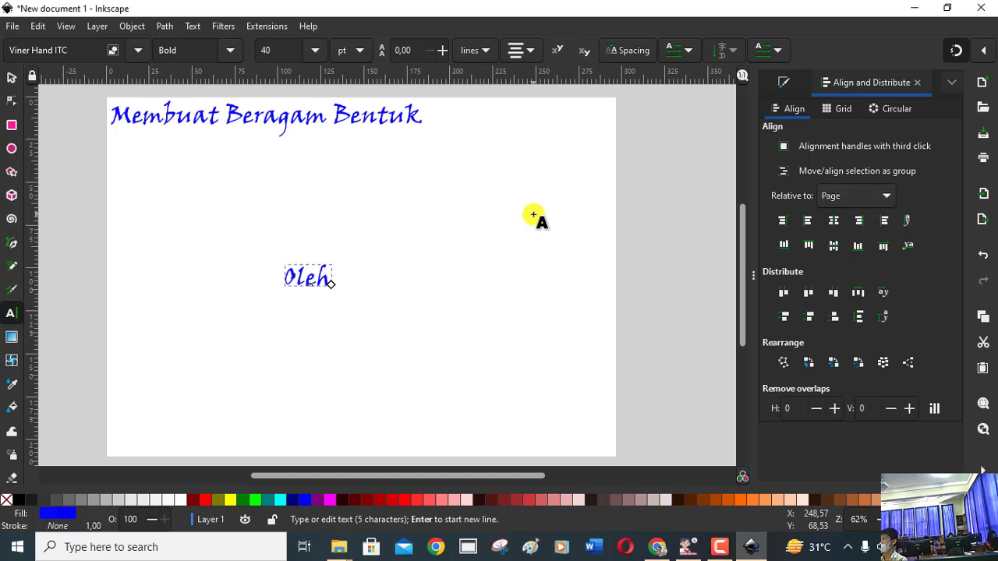
type(" :Agu")
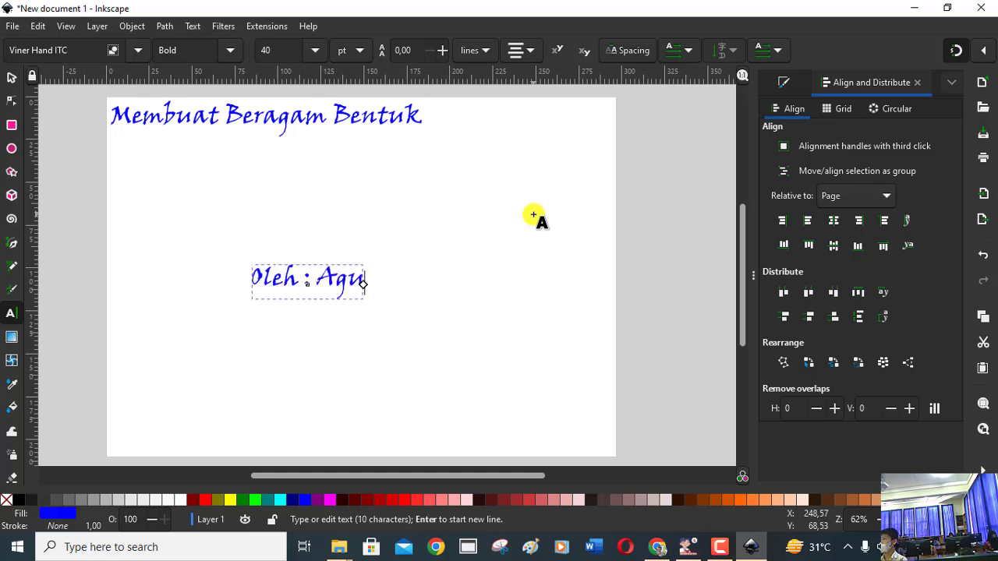
type("ng")
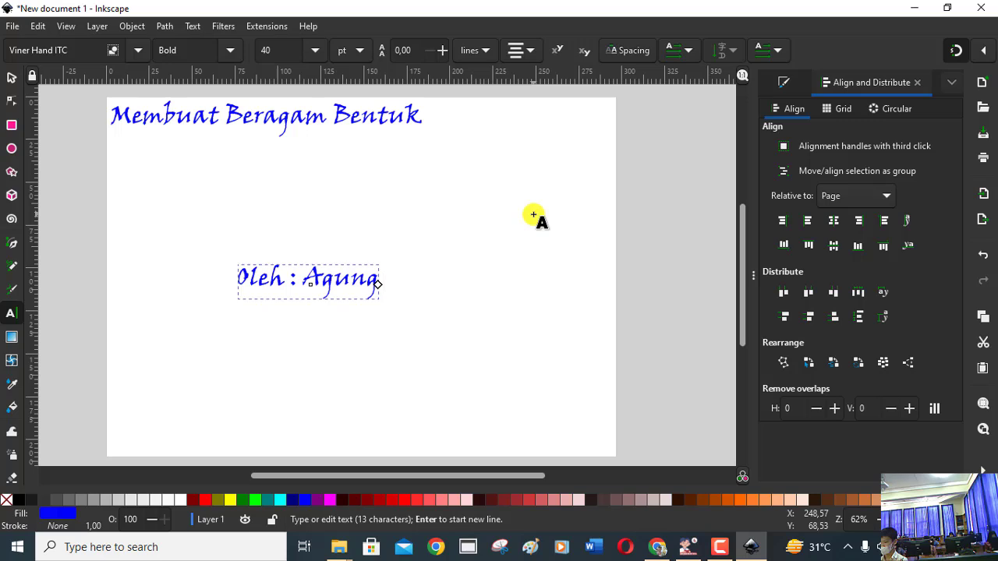
type("/")
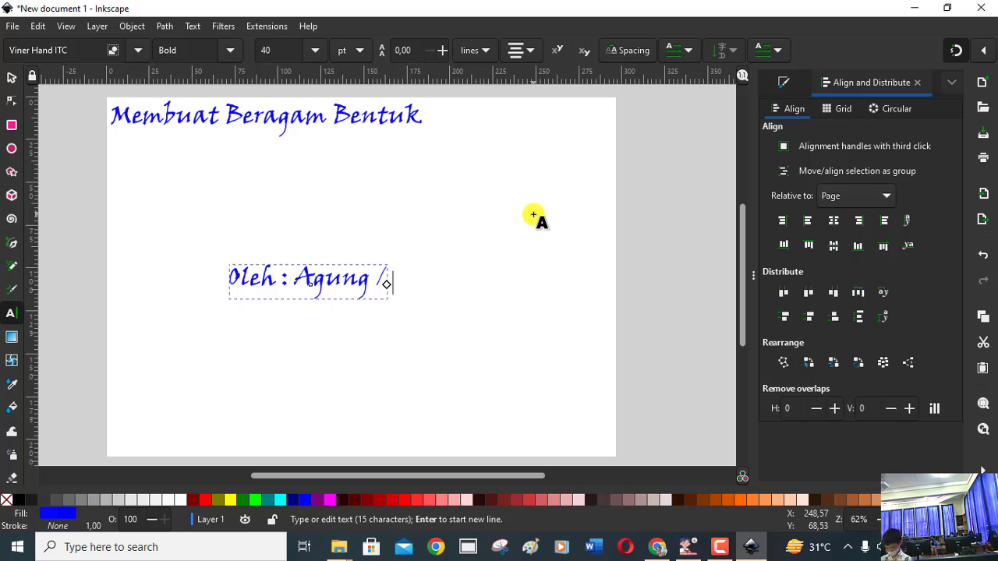
type(" 4B")
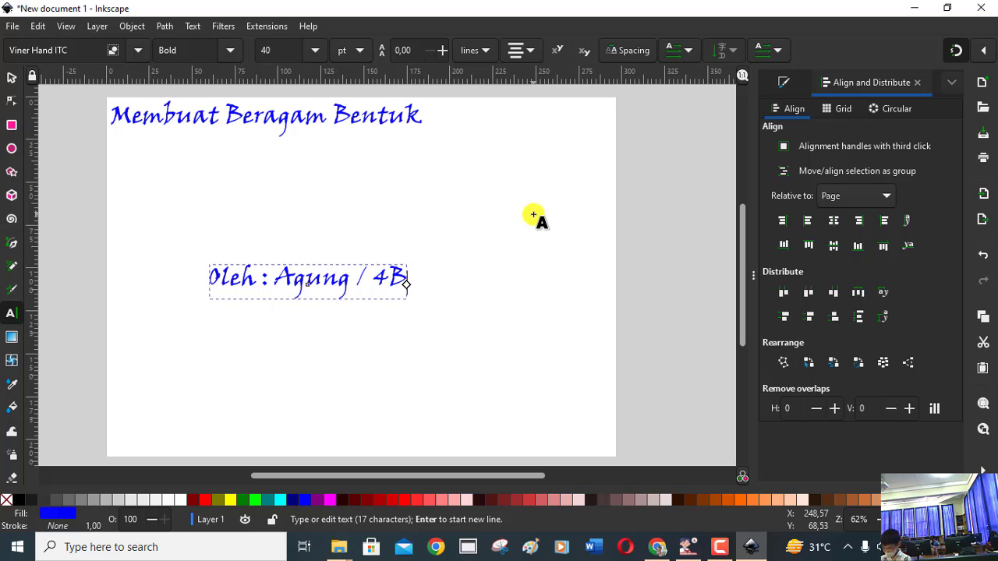
key("ctrl+shift+Left")
key("ctrl+shift+Left")
key("ctrl+shift+Left")
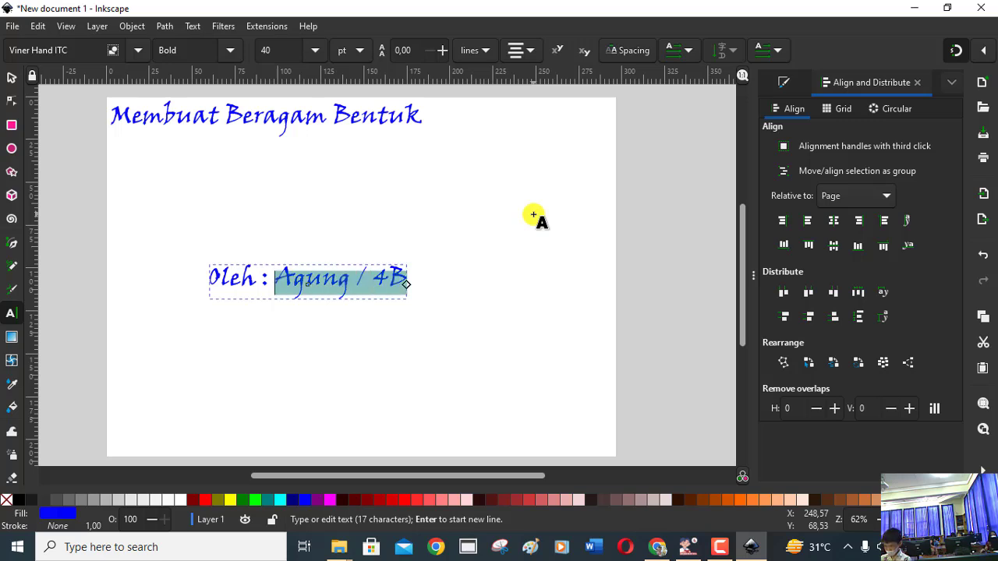
key("ctrl+shift+Left")
key("ctrl+shift+Left")
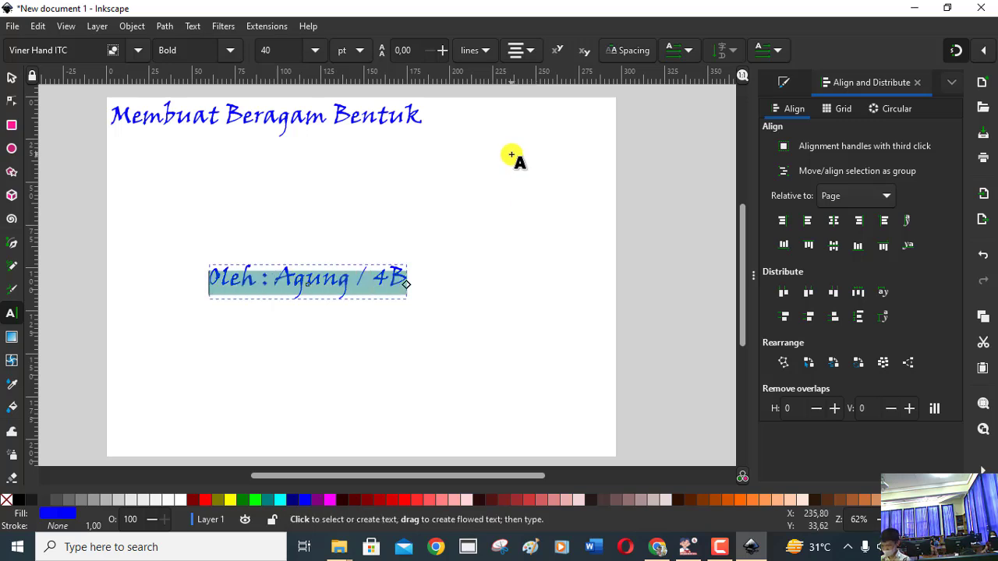
Set the byline to 20 pt Snap ITC and colour it red
left_click(316, 50)
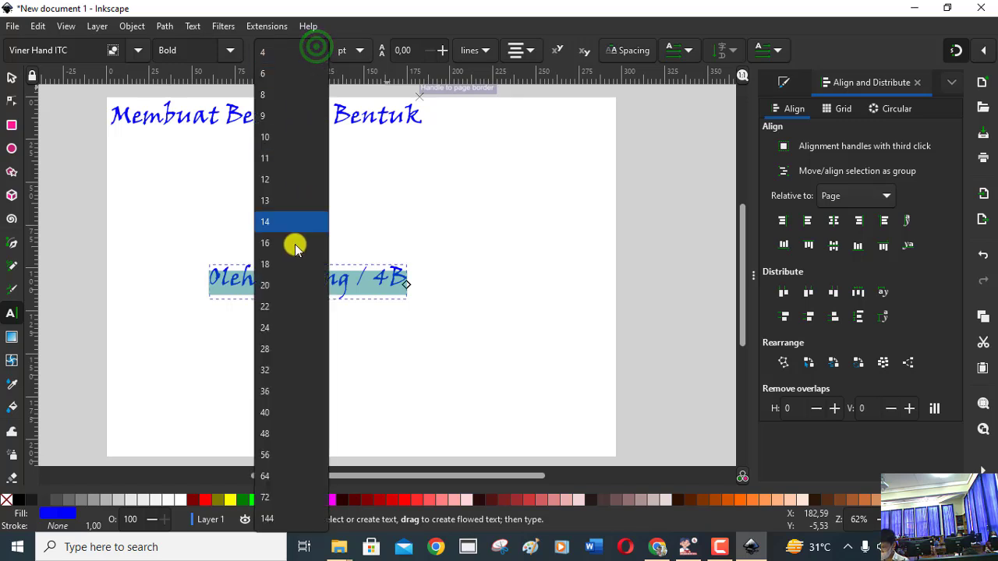
left_click(279, 285)
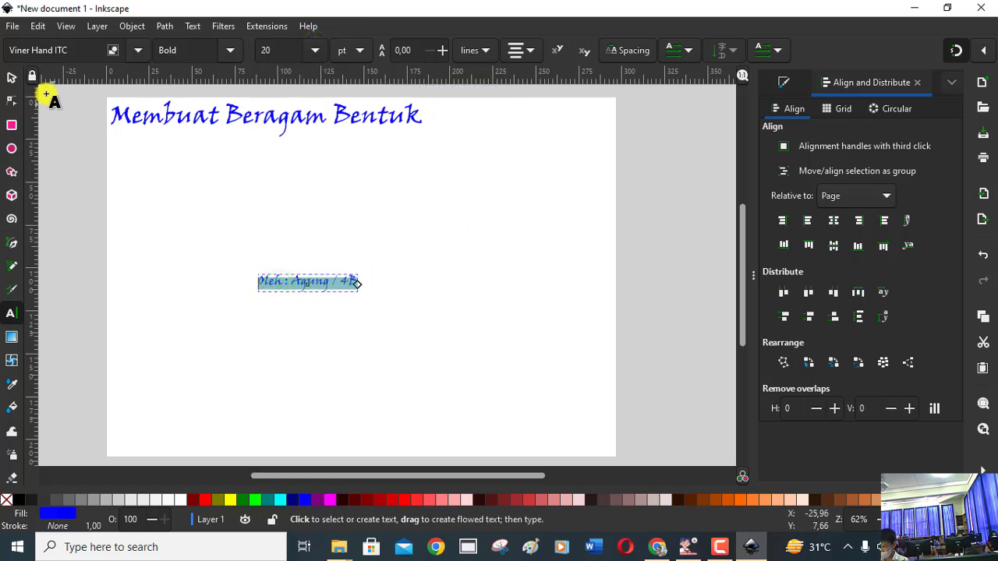
left_click(137, 54)
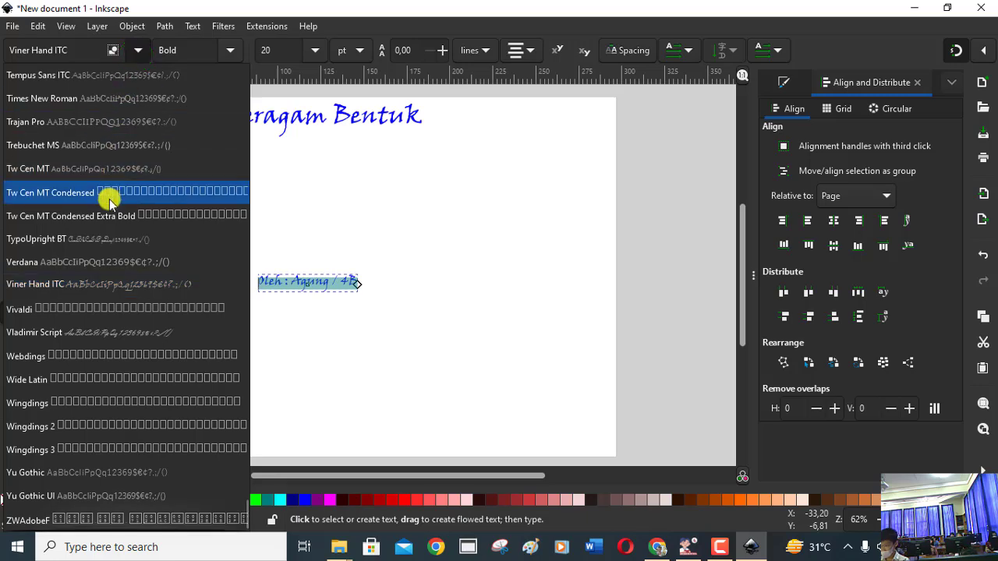
scroll(109, 203, "up", 2)
scroll(109, 210, "up", 3)
scroll(109, 213, "up", 3)
scroll(110, 217, "up", 3)
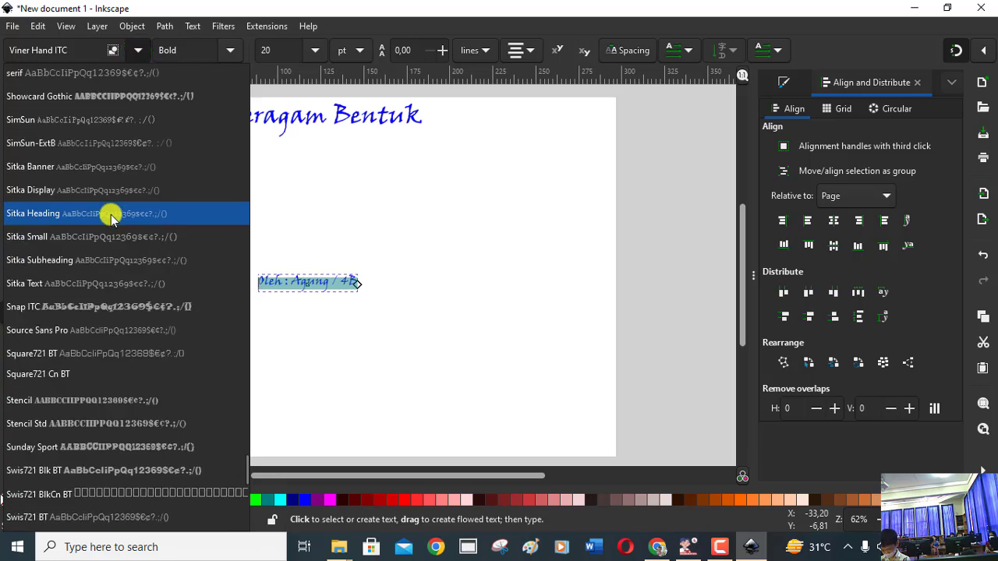
left_click(97, 306)
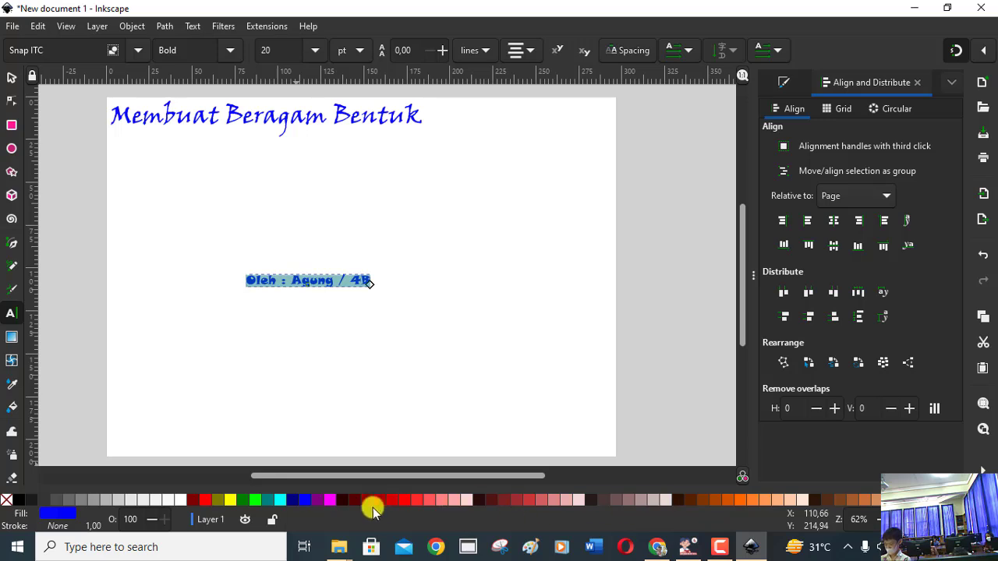
left_click(207, 500)
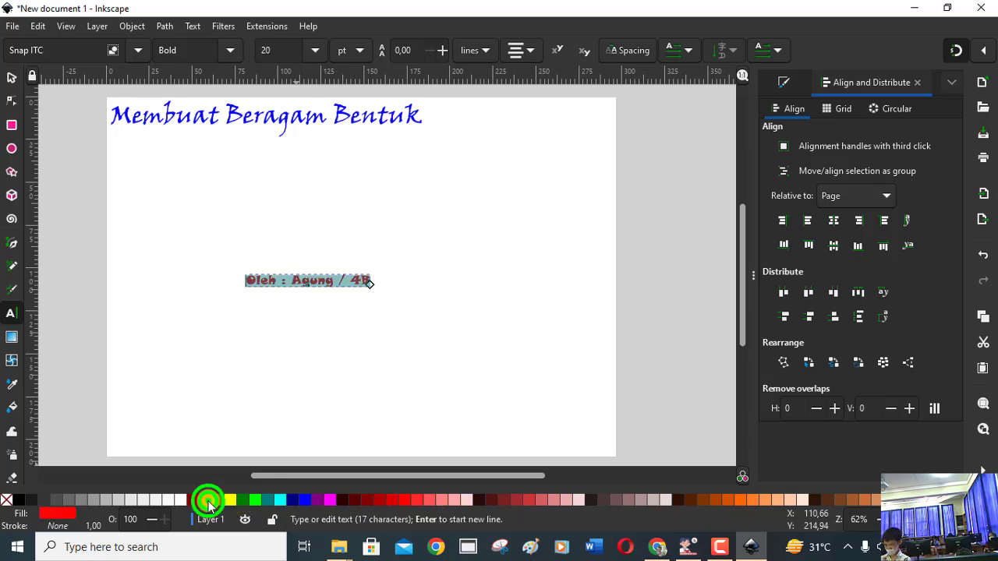
left_click(7, 78)
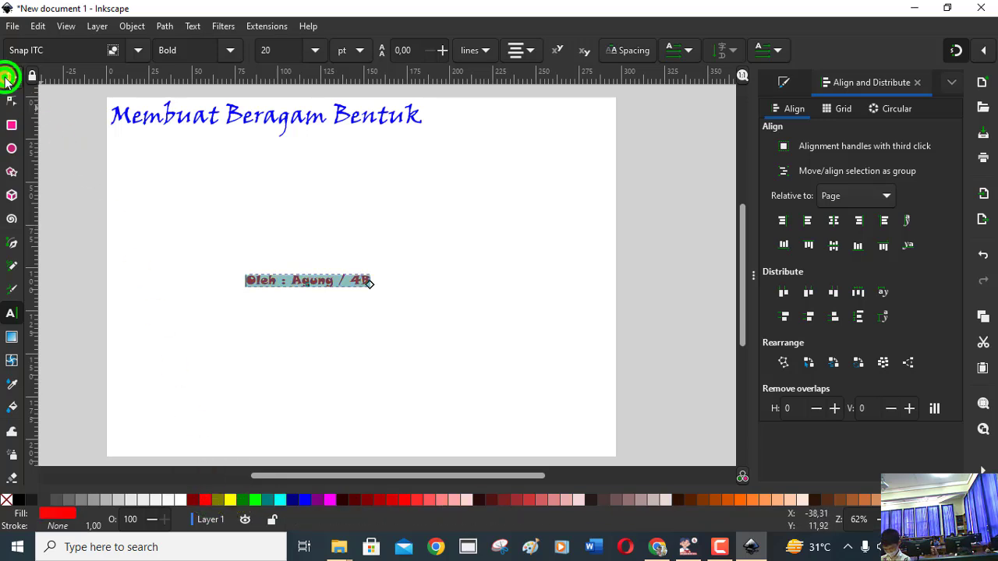
Place the red byline directly beneath the title and deselect it
mouse_move(297, 282)
left_mouse_down()
mouse_move(269, 230)
mouse_move(162, 141)
left_mouse_up()
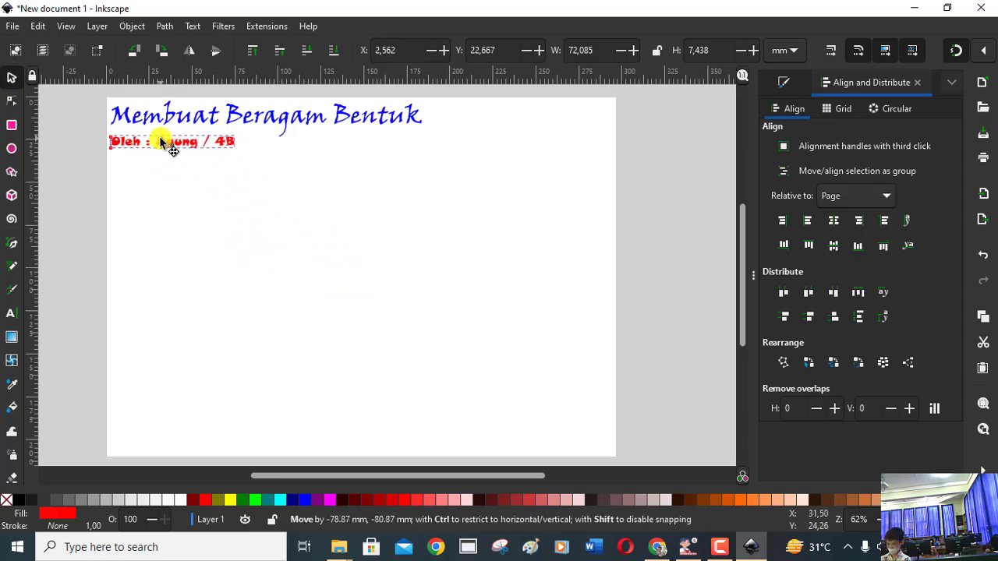
left_click_drag(161, 142, 162, 137)
left_click(214, 179)
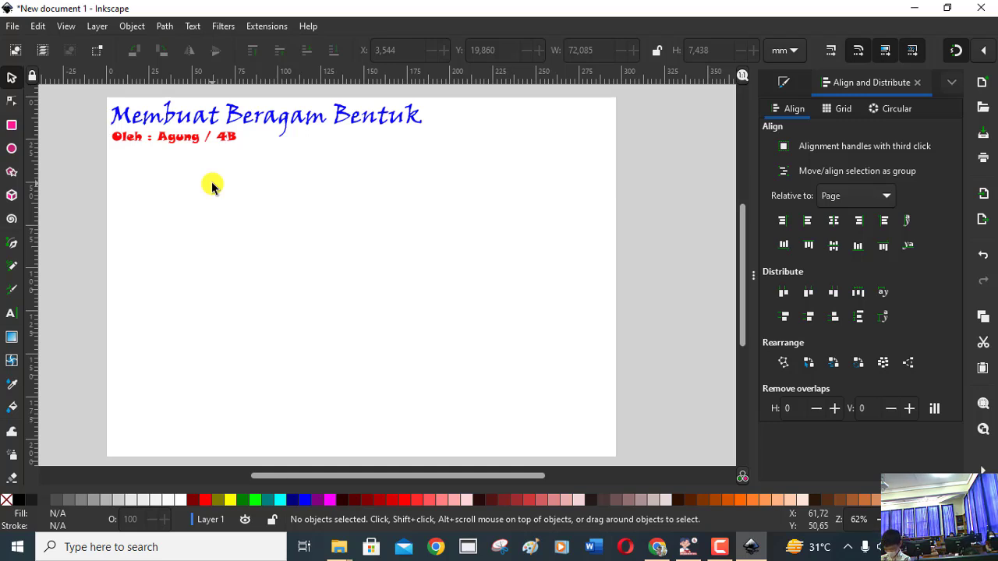
left_click(16, 27)
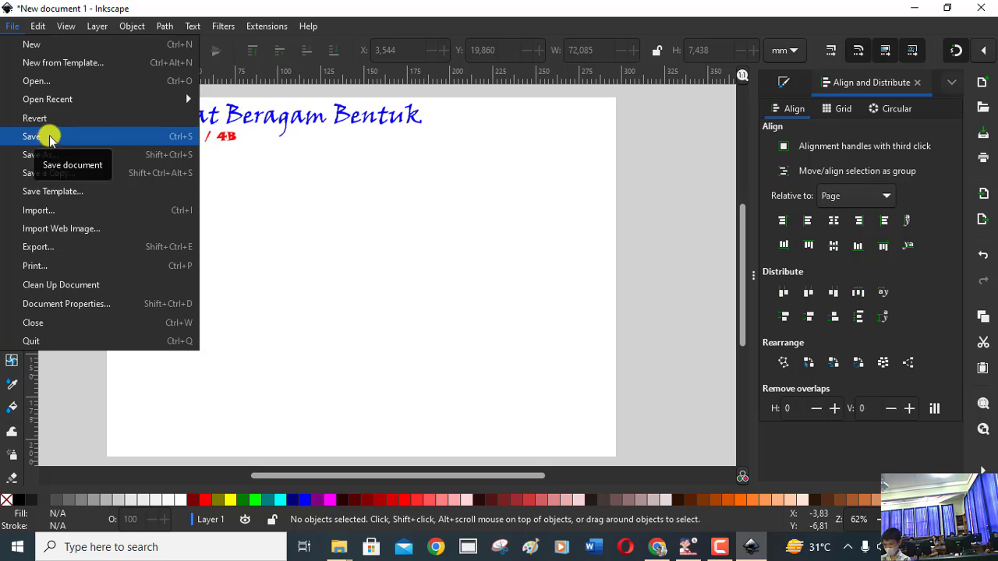
In the save dialog, browse to Documents > SD ISR > 2425 > KELAS 4B
left_click(49, 137)
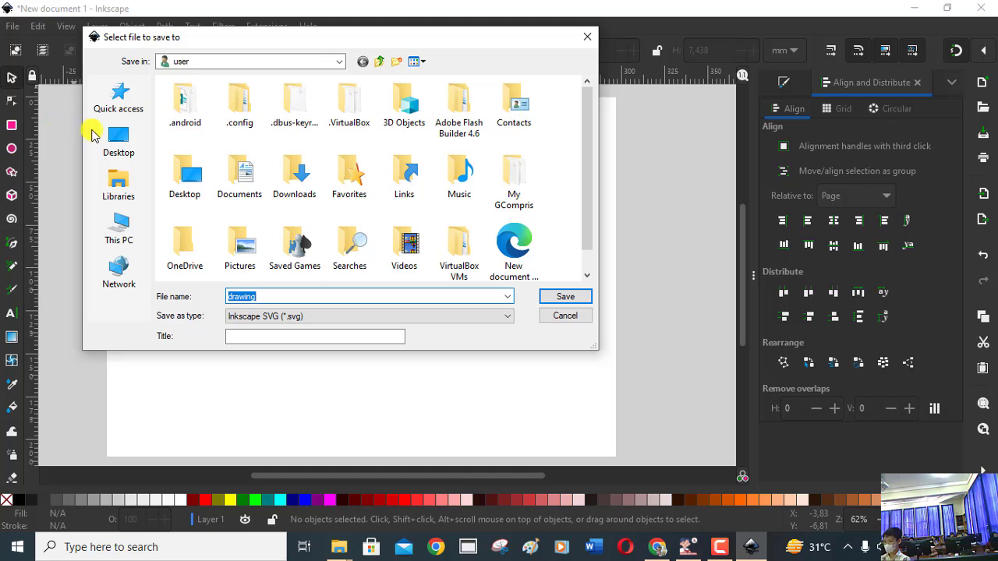
left_click(125, 179)
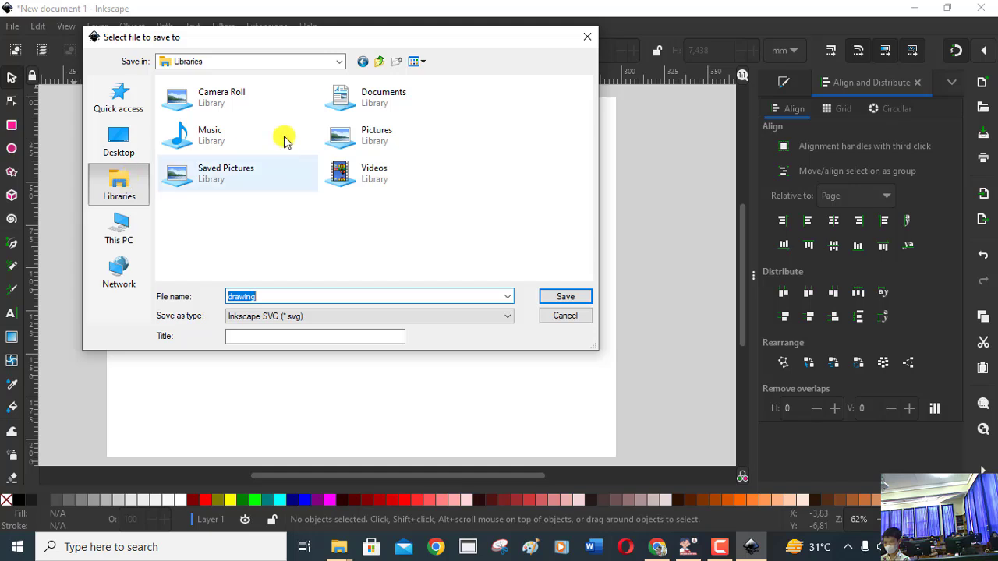
left_click(373, 104)
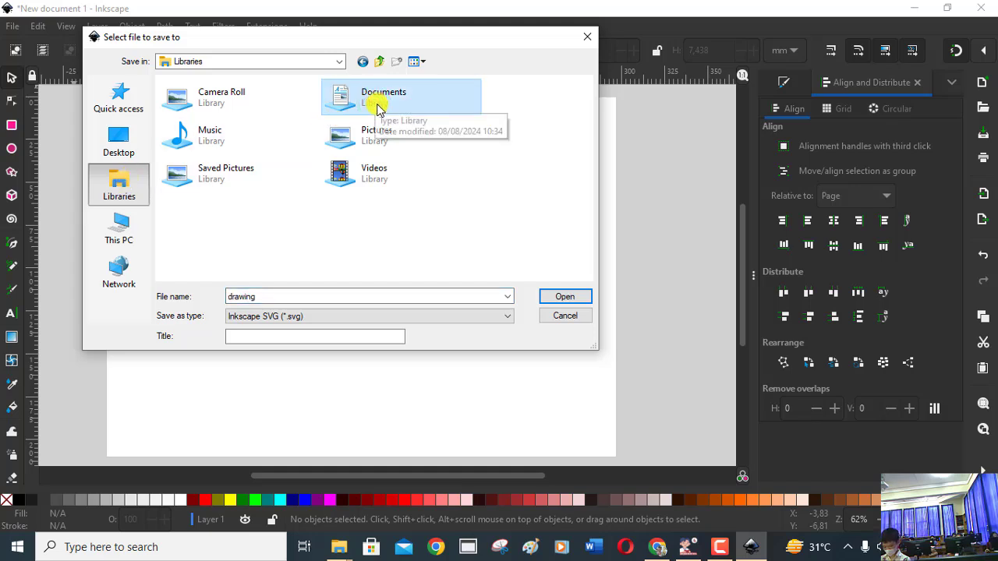
left_click(565, 297)
left_click(565, 297)
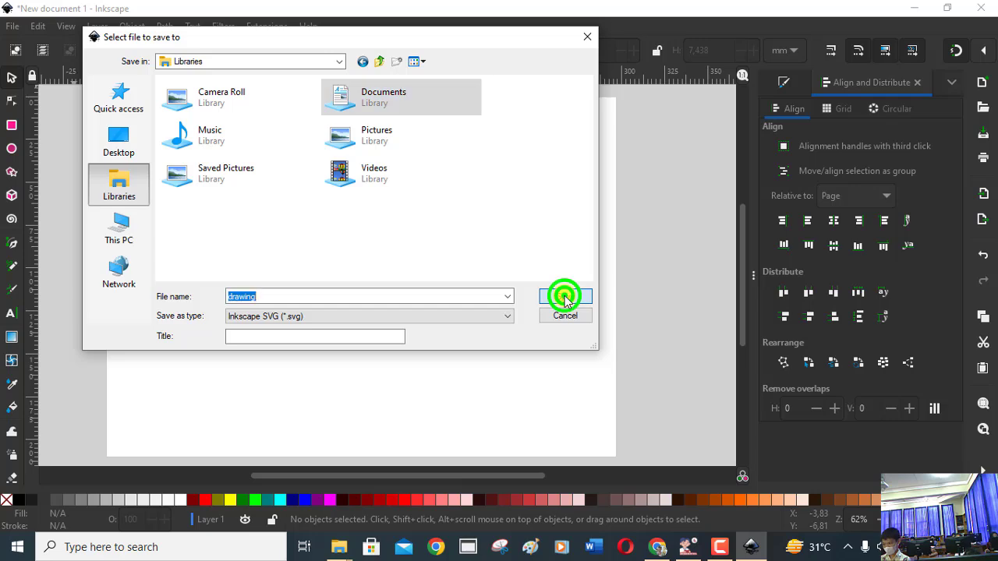
scroll(278, 161, "down", 1)
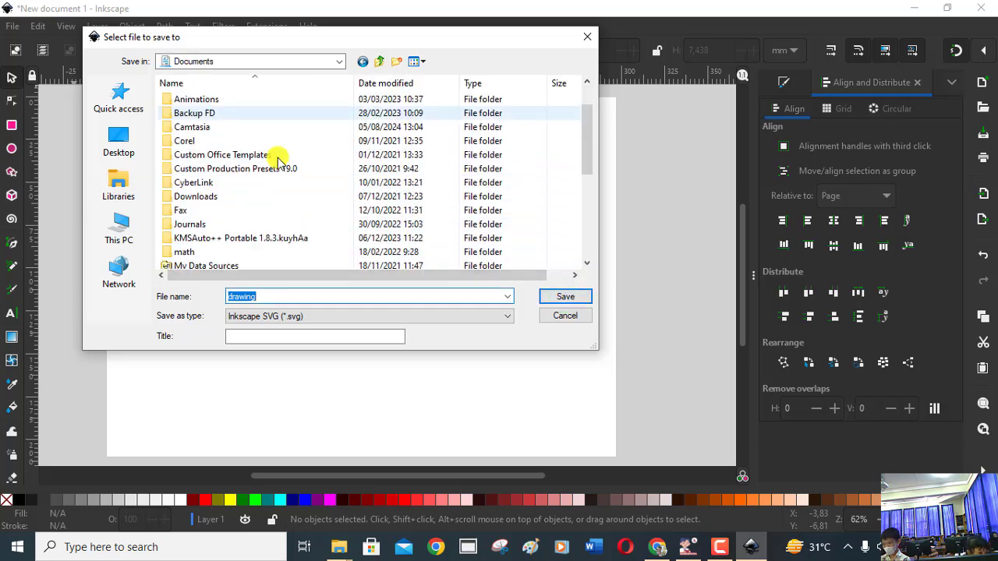
scroll(279, 161, "down", 2)
scroll(278, 160, "down", 2)
scroll(301, 172, "down", 1)
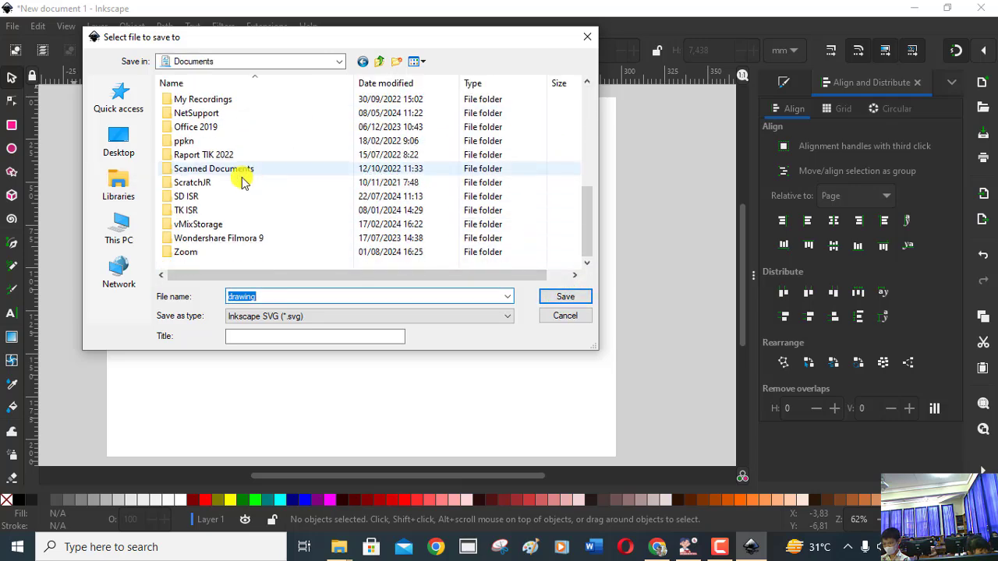
left_click(196, 196)
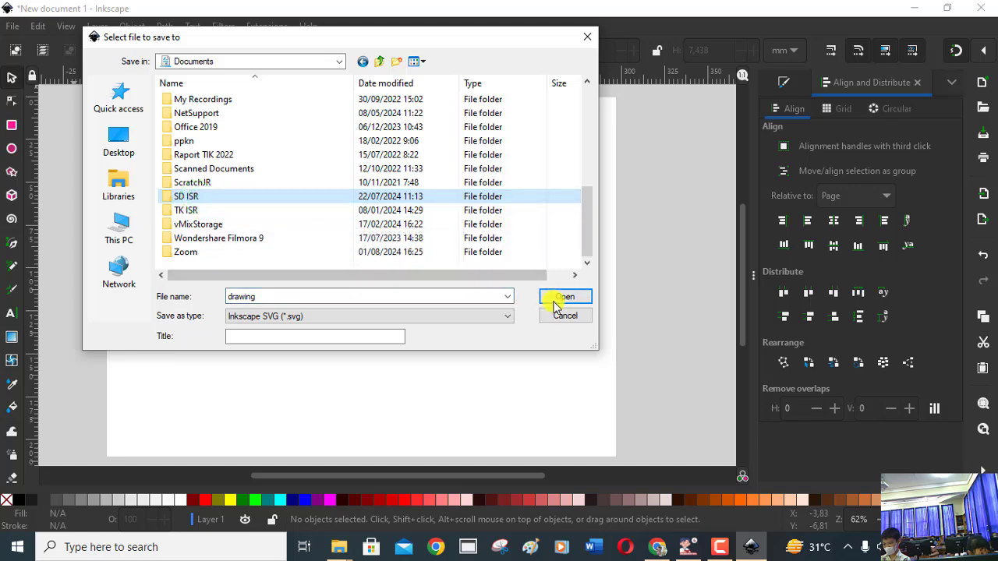
left_click(565, 300)
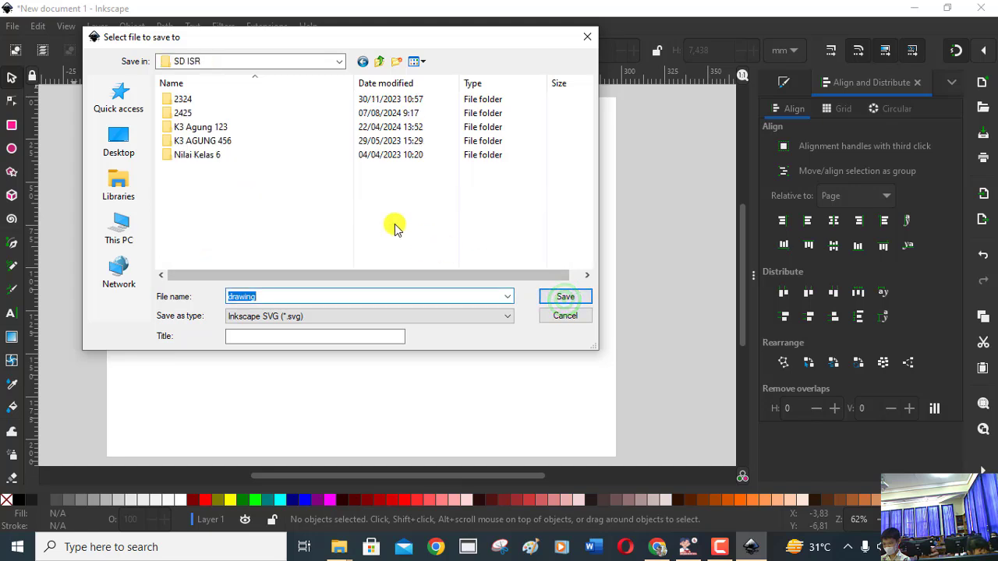
left_click(190, 113)
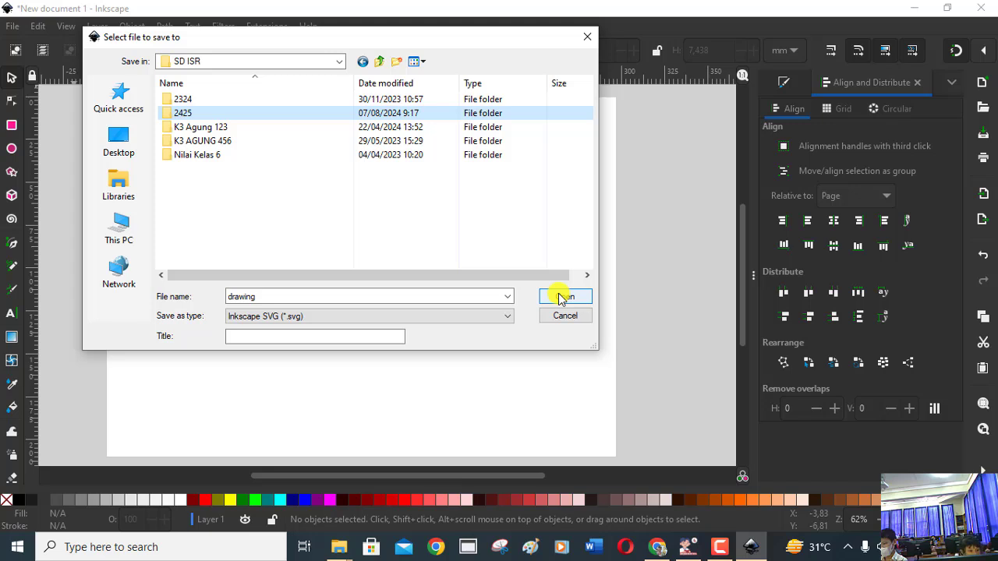
left_click(562, 297)
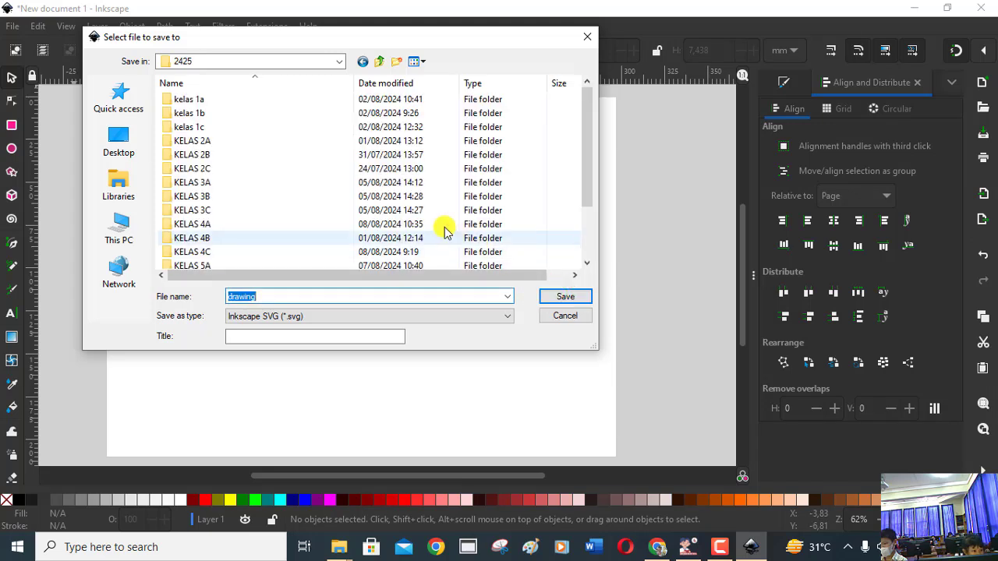
scroll(276, 164, "down", 1)
scroll(276, 164, "down", 1)
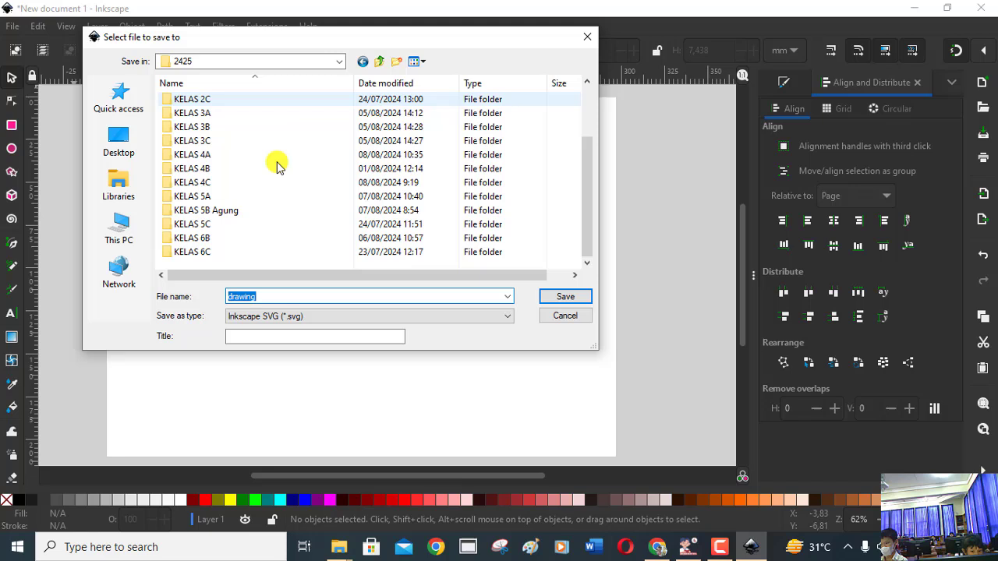
left_click(194, 169)
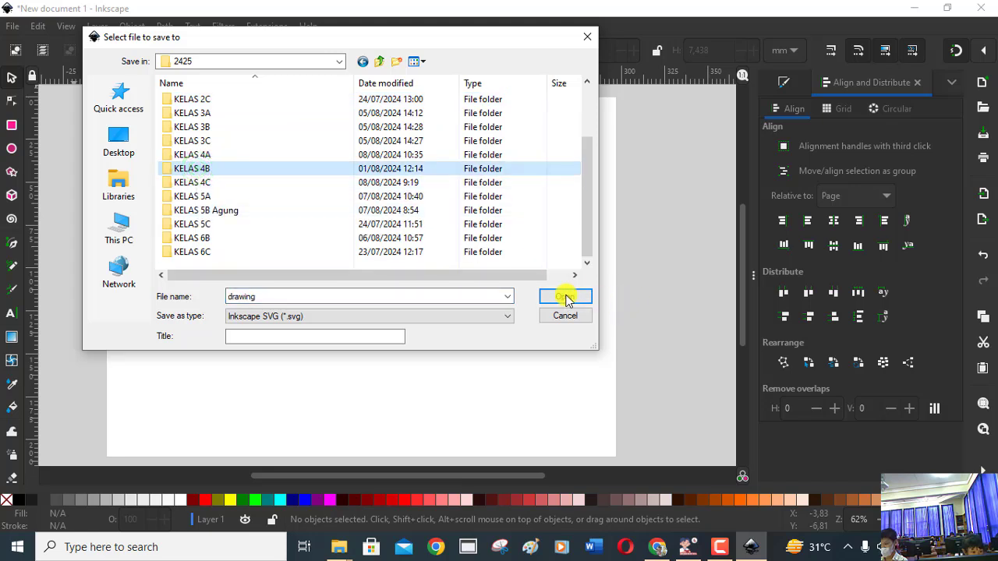
left_click(565, 297)
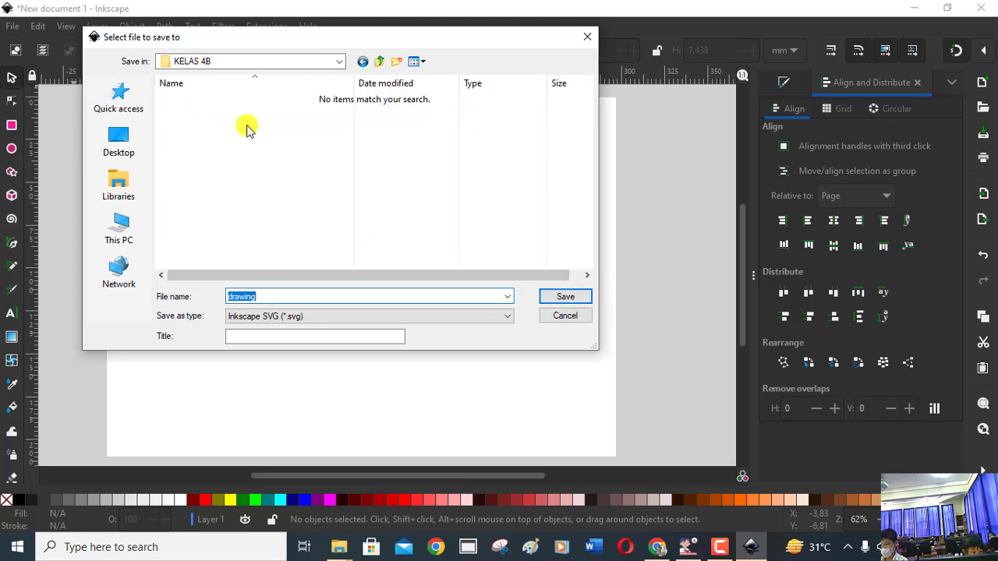
Name the file 'Beragam Bentuk Agung 4B 1' and save it there
left_click(287, 297)
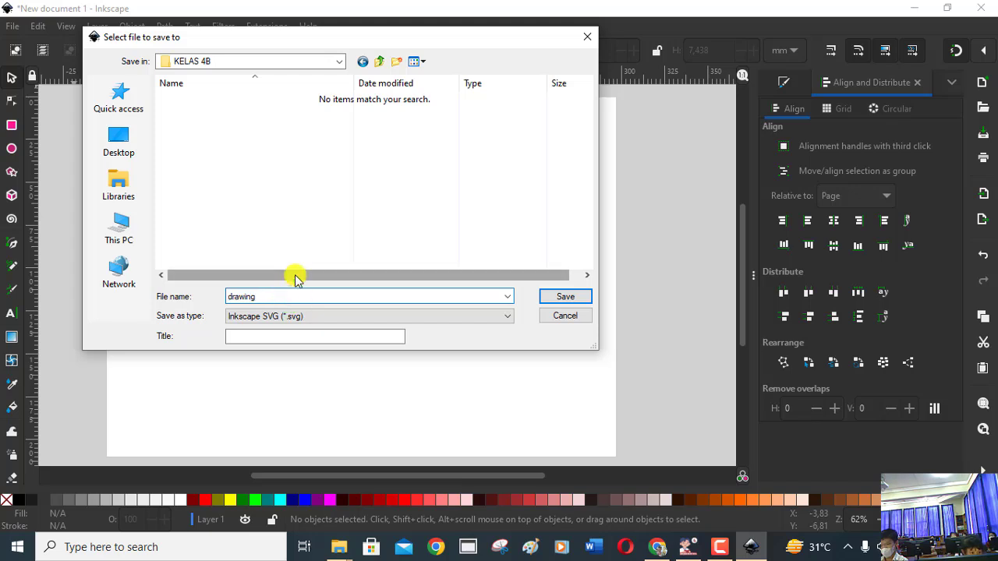
key("BackSpace")
key("BackSpace")
key("BackSpace")
key("BackSpace")
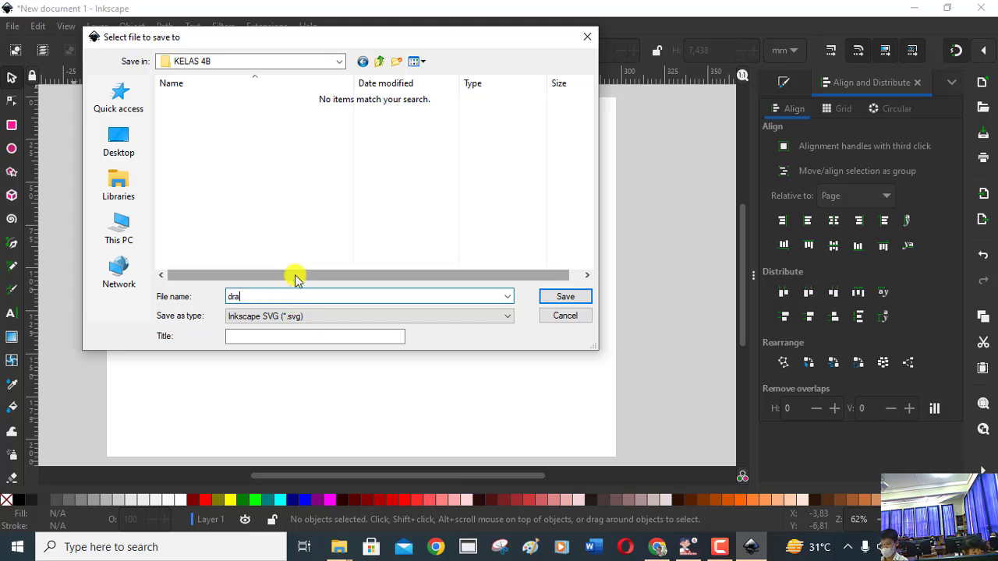
key("BackSpace")
key("BackSpace")
key("BackSpace")
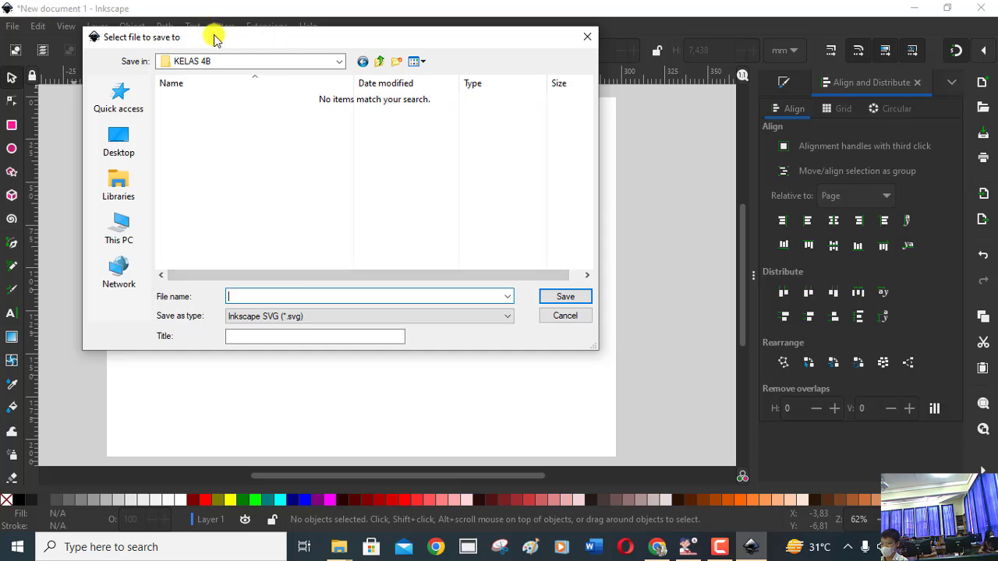
mouse_move(214, 36)
left_mouse_down()
mouse_move(468, 85)
mouse_move(268, 71)
left_mouse_up()
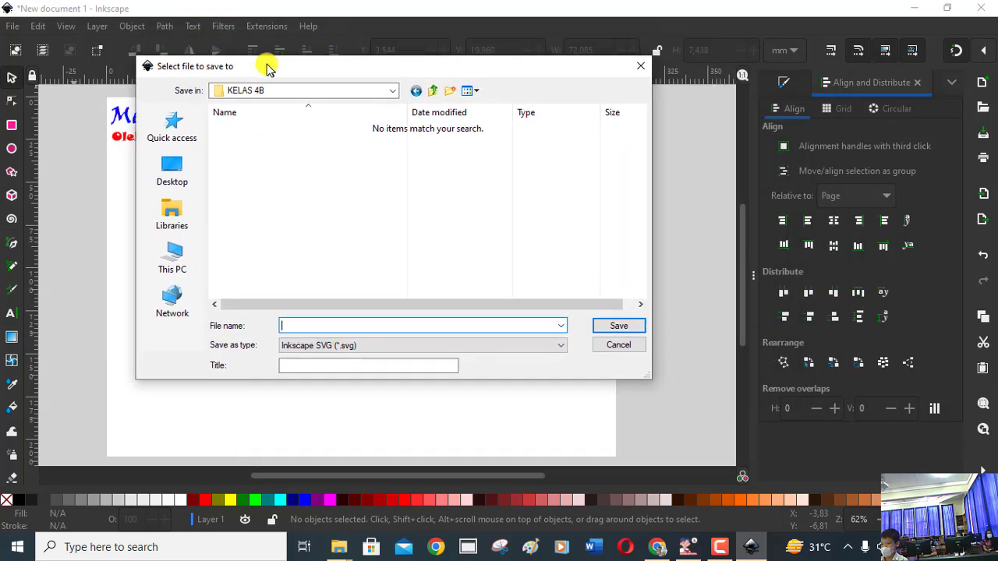
type("Be")
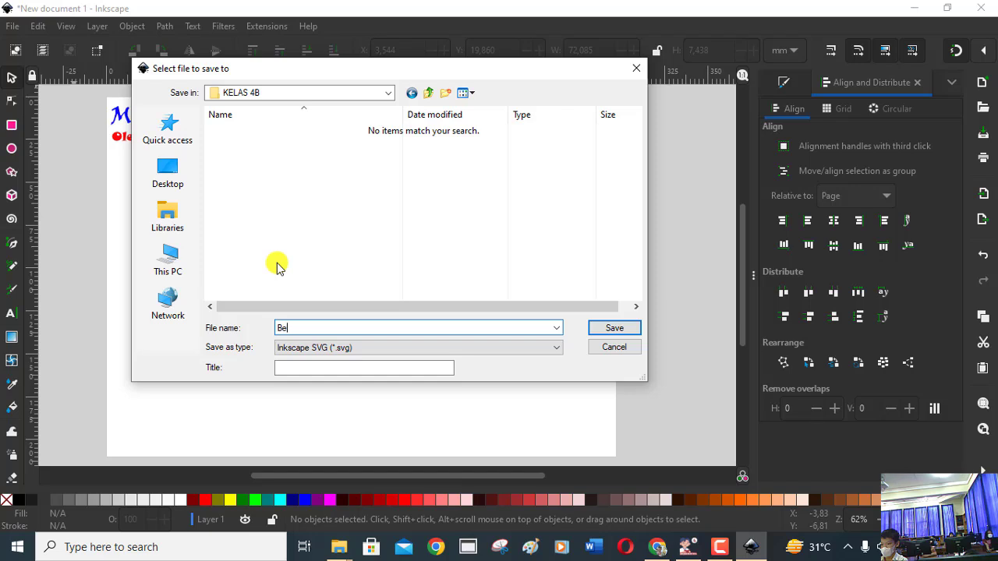
type("r")
type("agam")
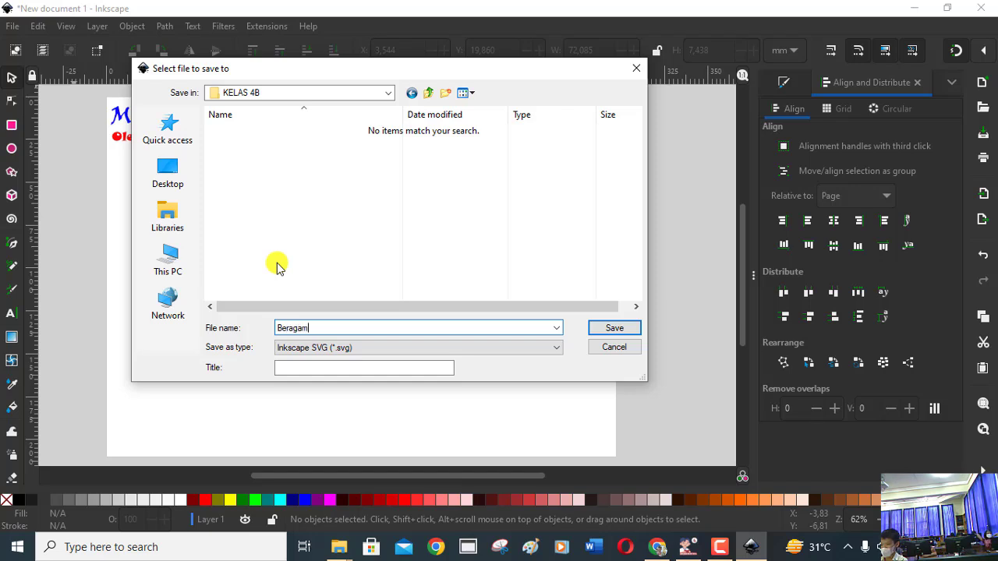
type(" Bentuk ")
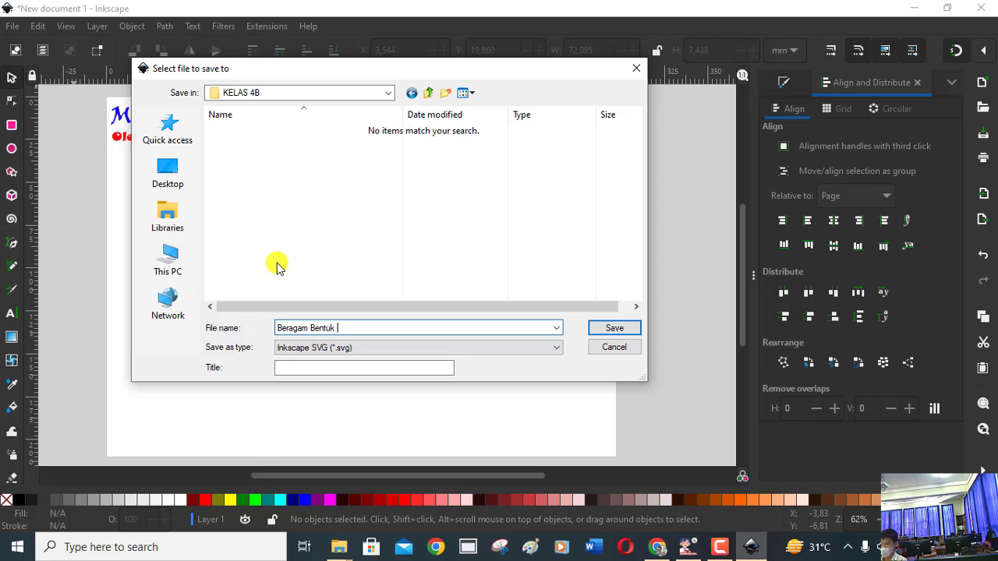
type("Agung ")
type("4B")
type(" 1")
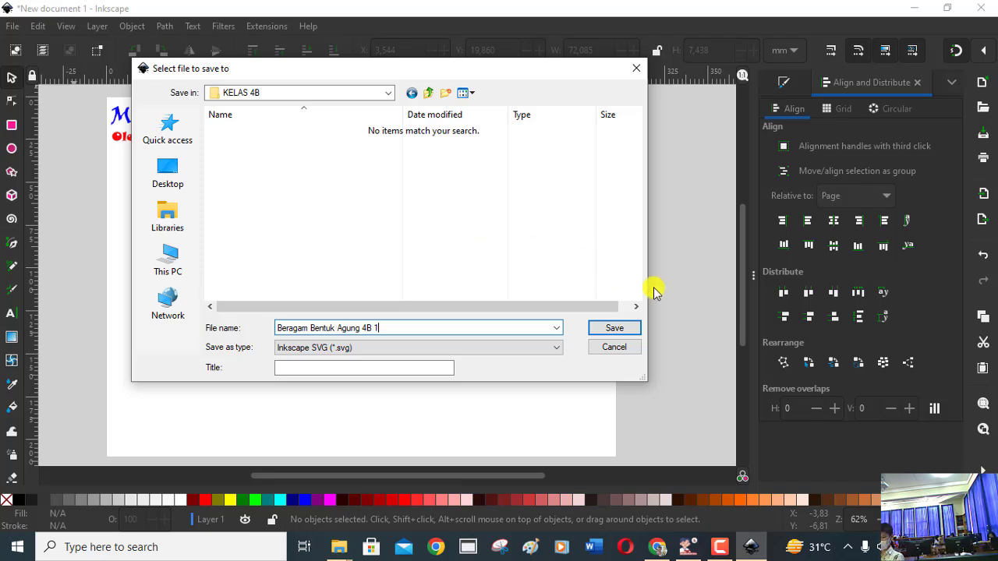
left_click(616, 329)
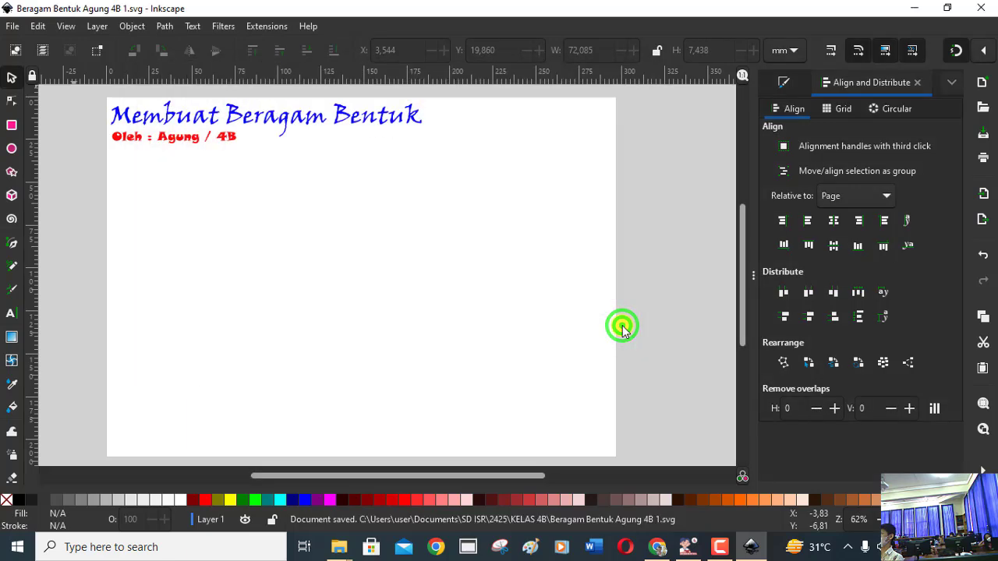
left_click(689, 547)
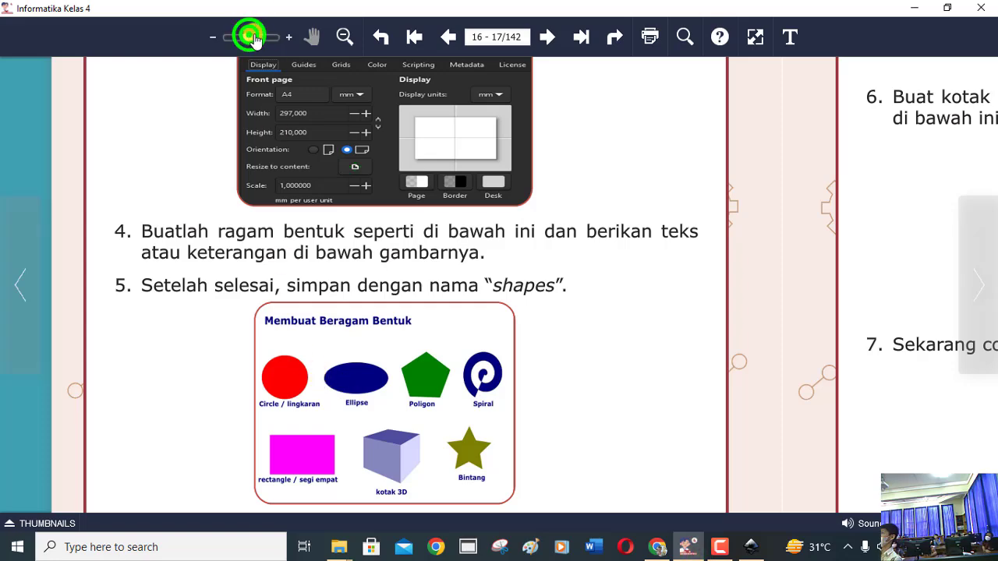
left_click_drag(243, 37, 282, 39)
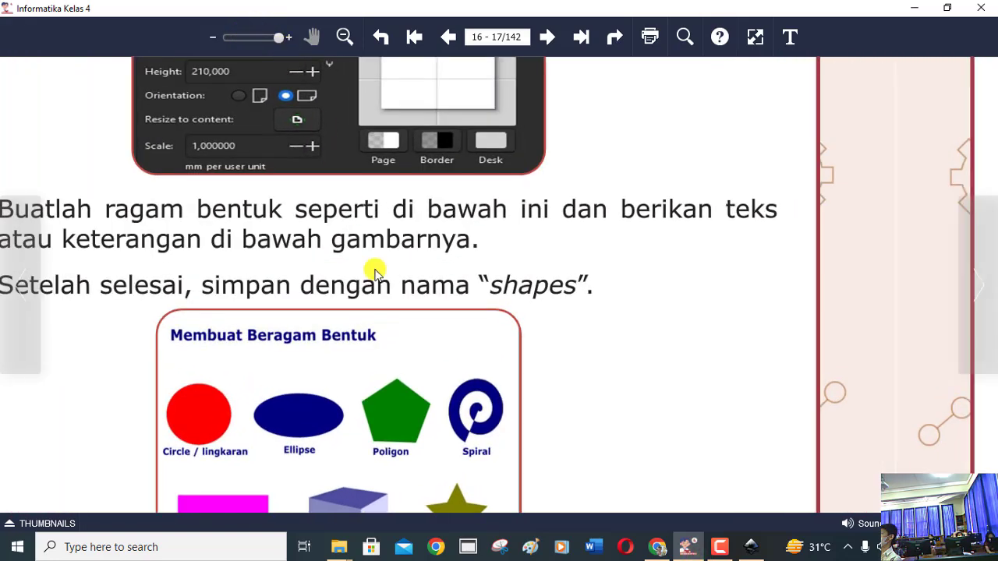
left_click_drag(457, 374, 457, 226)
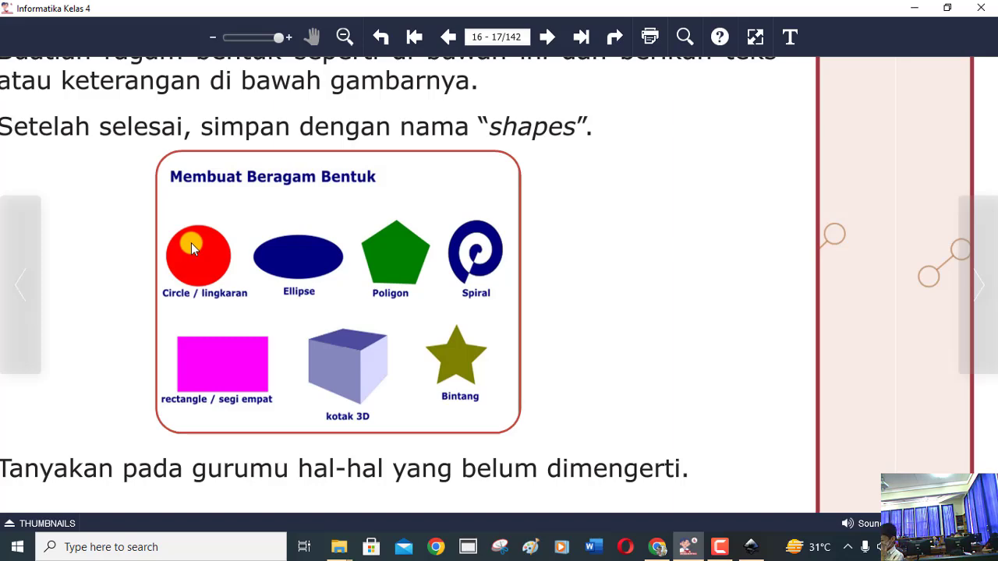
key("alt+Tab")
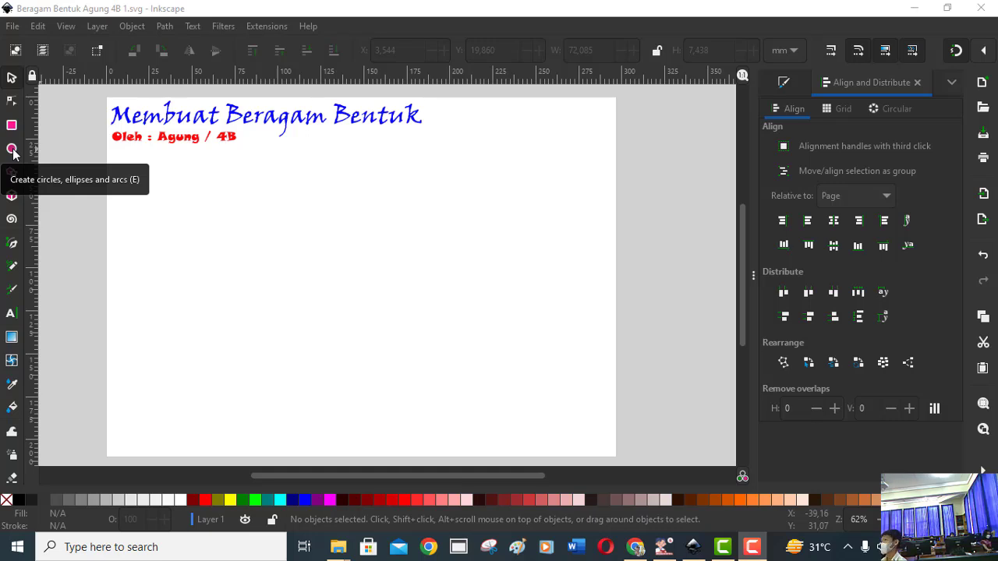
Draw a red circle below the byline and enlarge it to about 67 by 61 mm
left_click(12, 150)
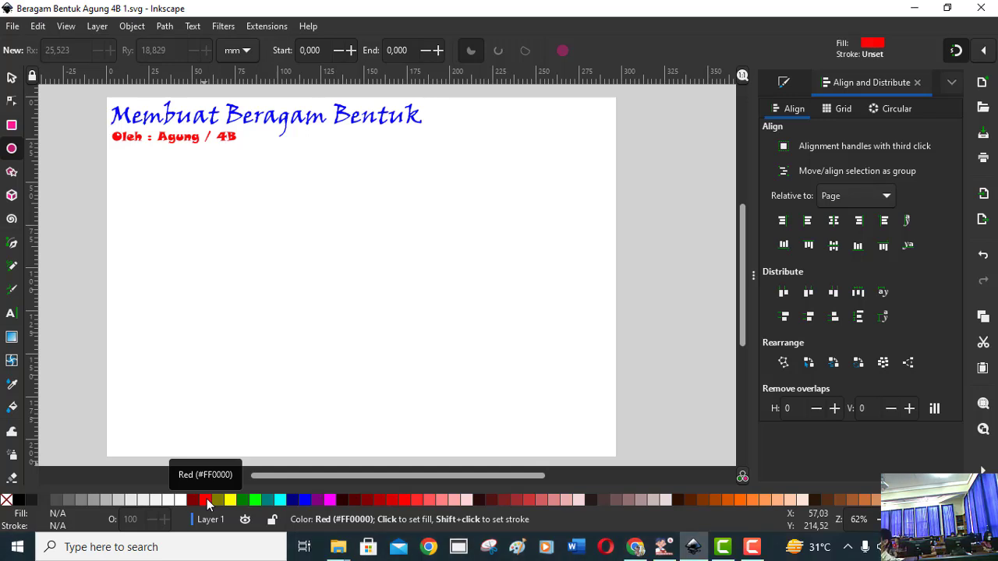
left_click(206, 501)
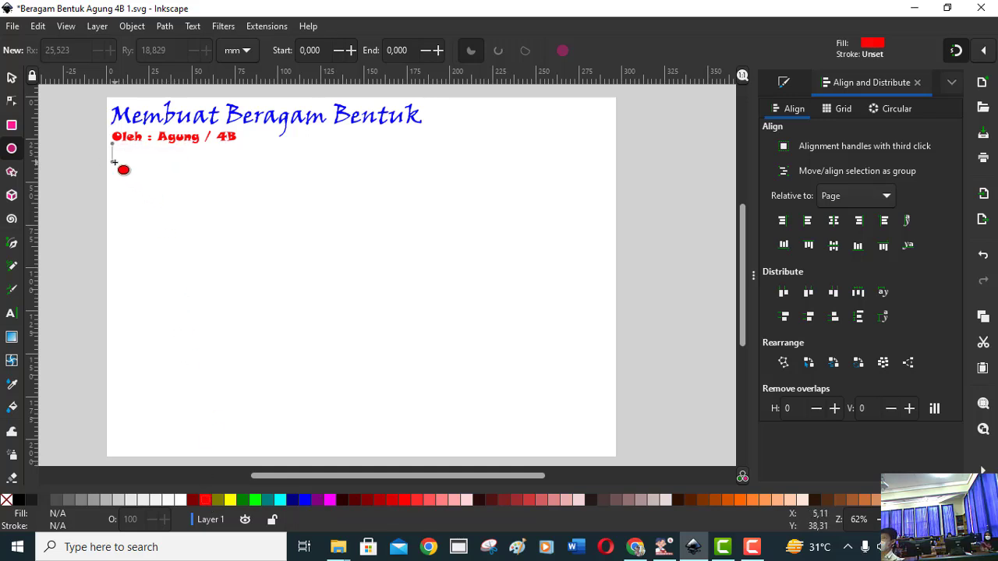
left_click_drag(114, 162, 195, 247)
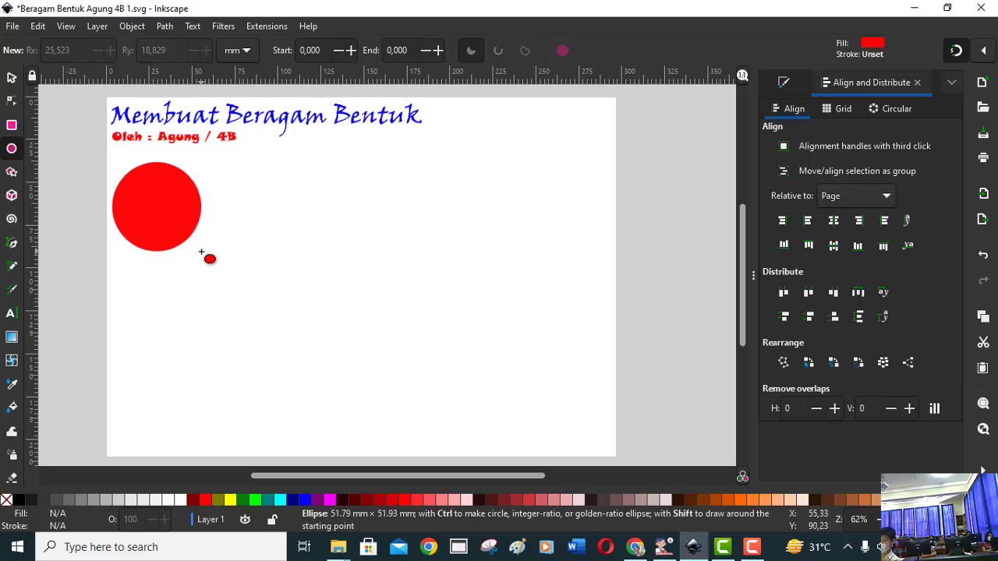
left_click_drag(195, 246, 201, 252)
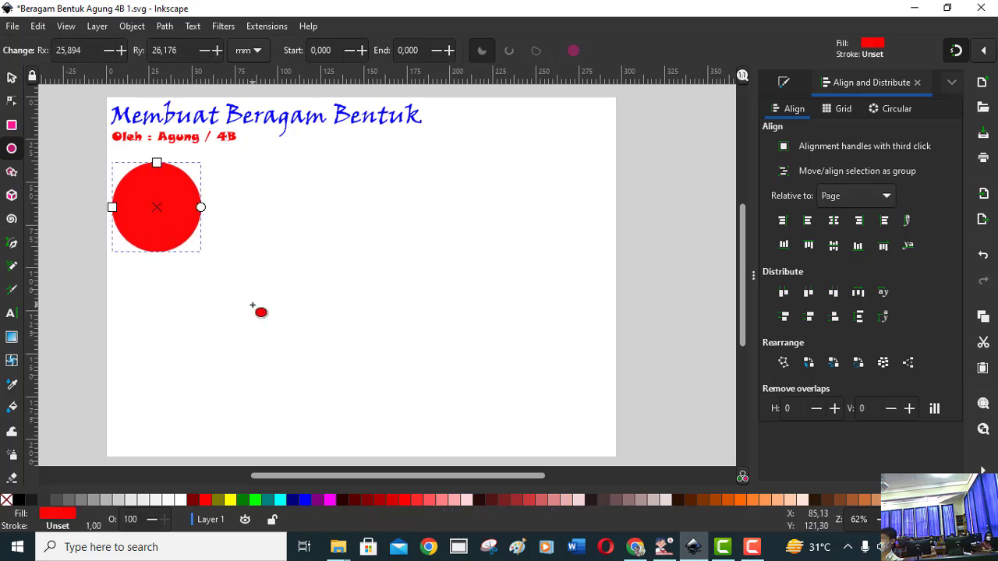
left_click(13, 79)
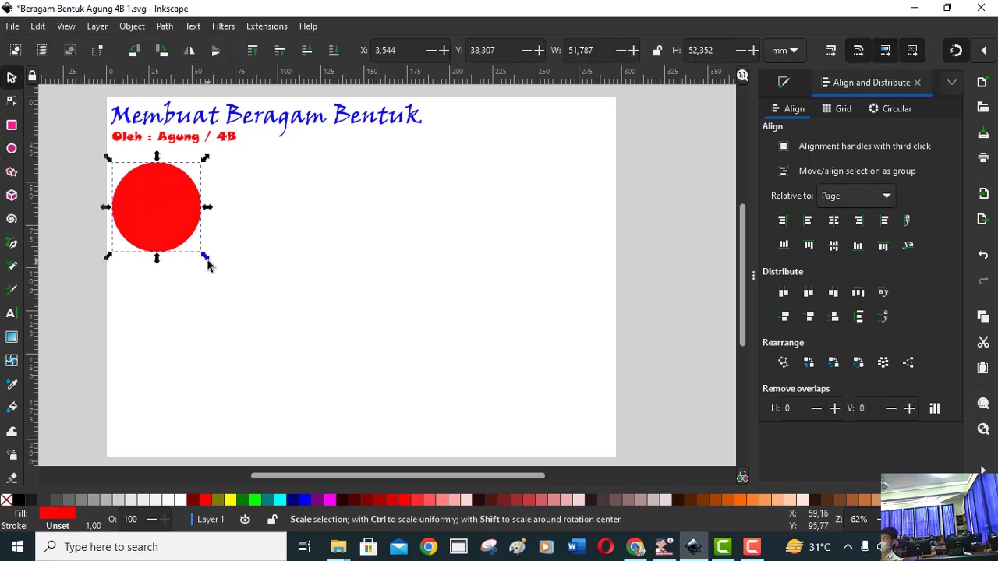
mouse_move(208, 263)
left_mouse_down()
mouse_move(263, 327)
mouse_move(234, 282)
left_mouse_up()
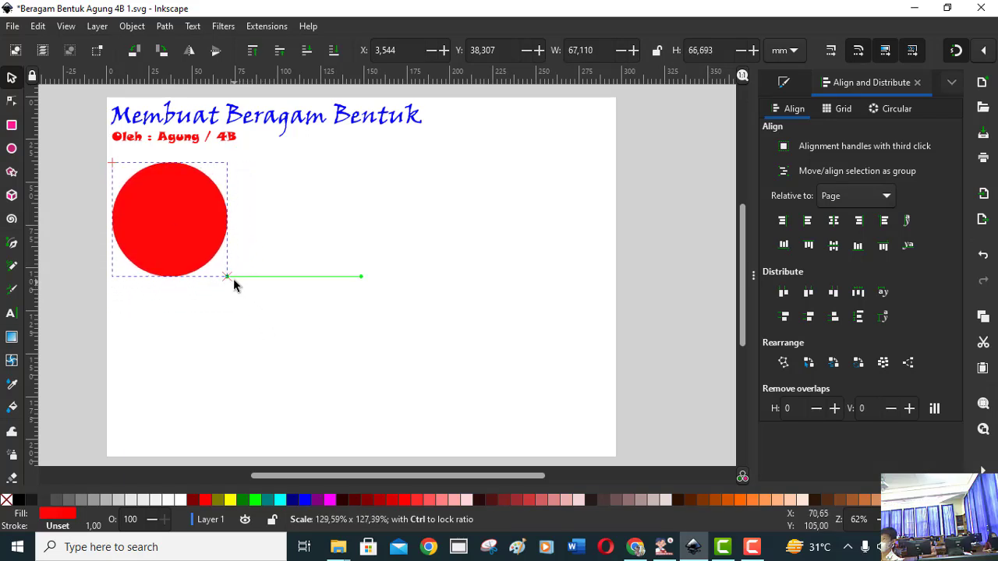
left_click_drag(233, 280, 232, 273)
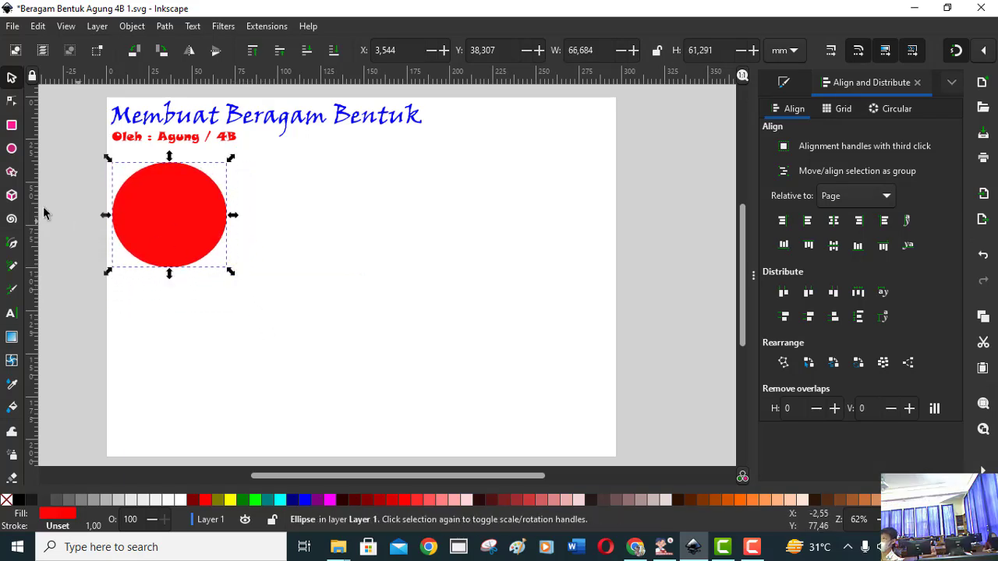
left_click(11, 149)
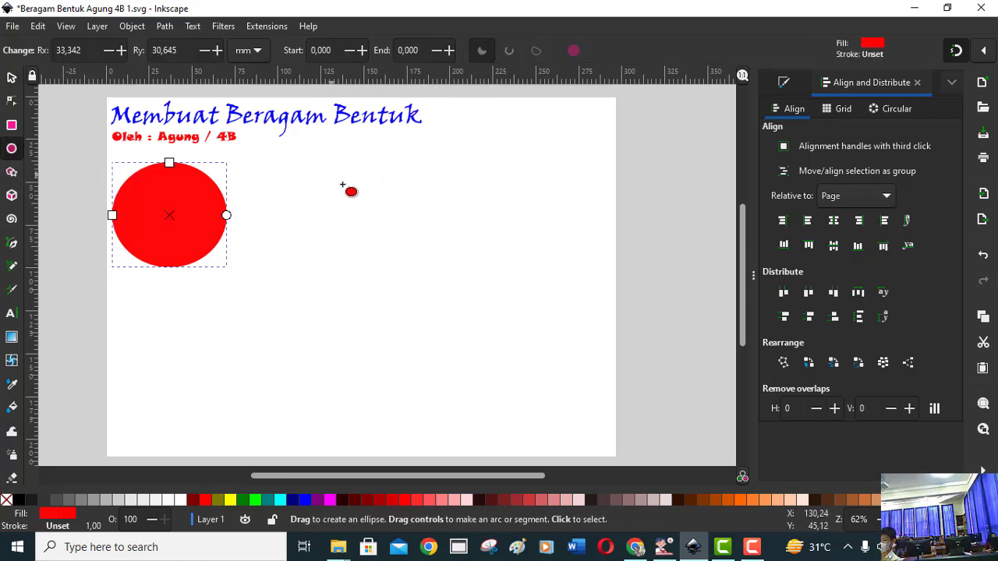
left_click_drag(328, 173, 378, 237)
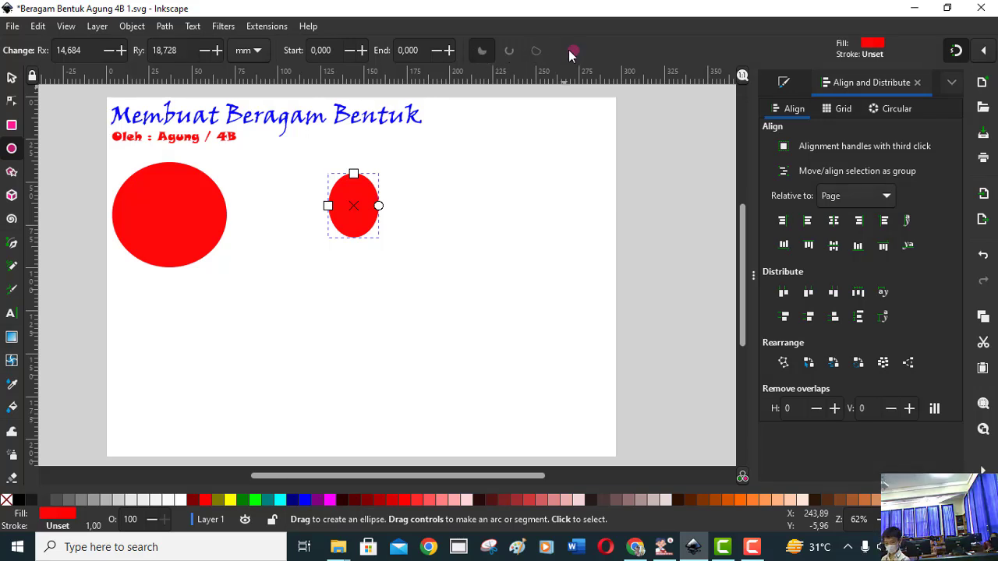
left_click(11, 79)
key("Delete")
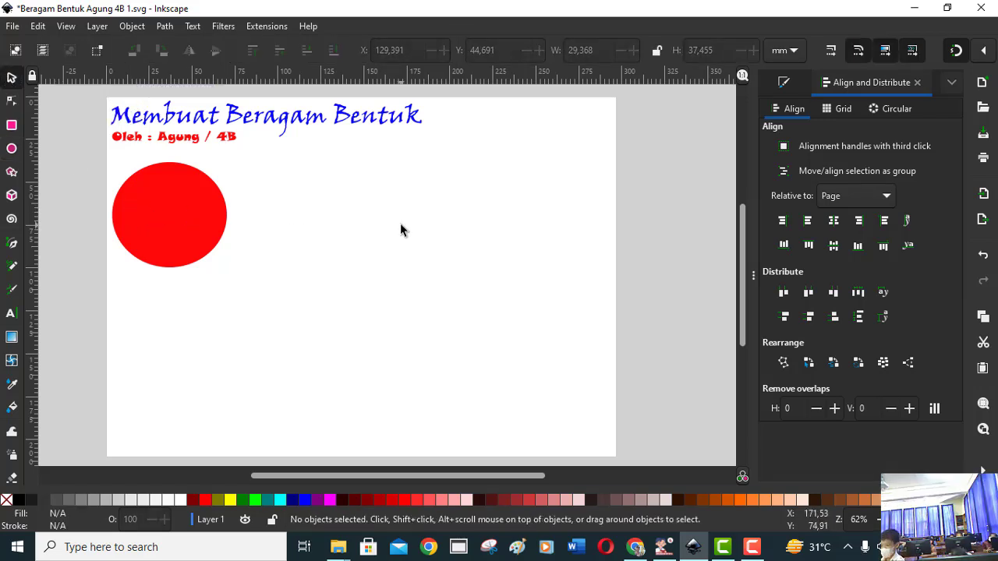
left_click(39, 26)
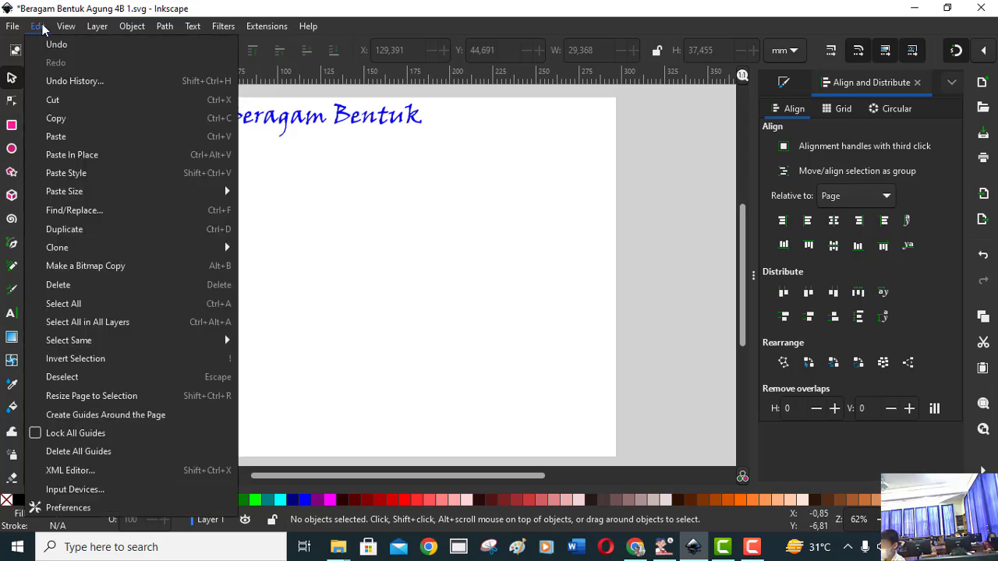
left_click(351, 29)
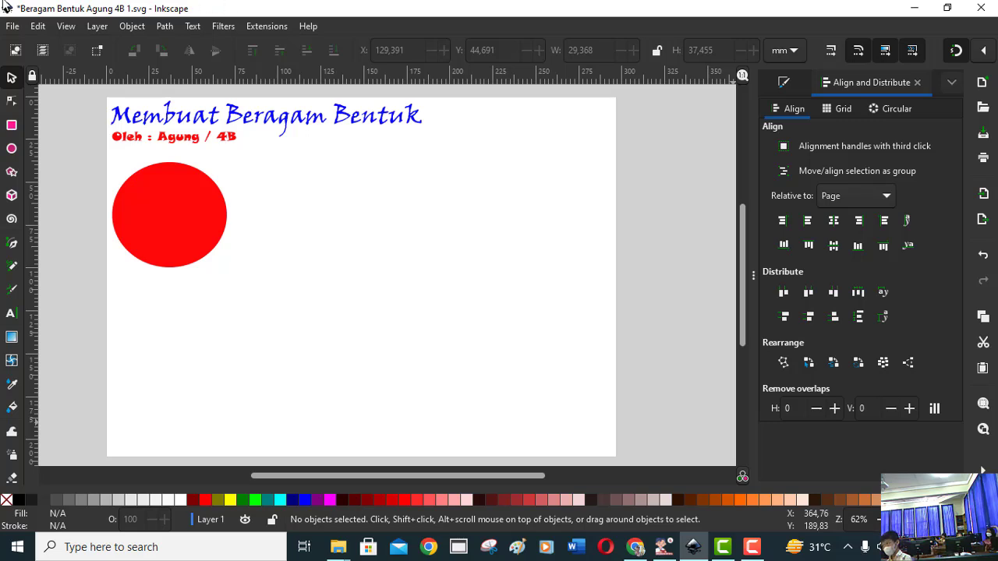
left_click(134, 186)
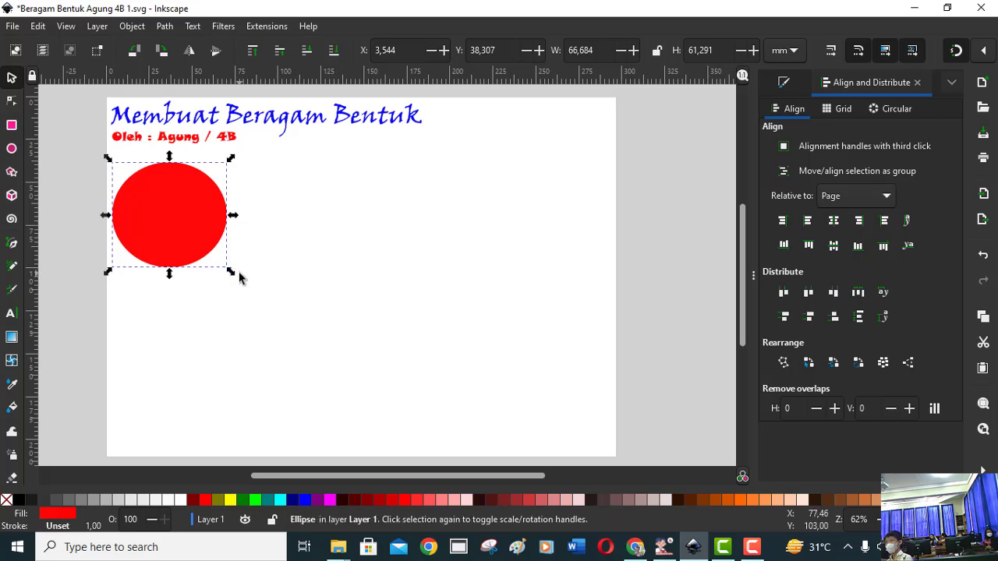
left_click(527, 248)
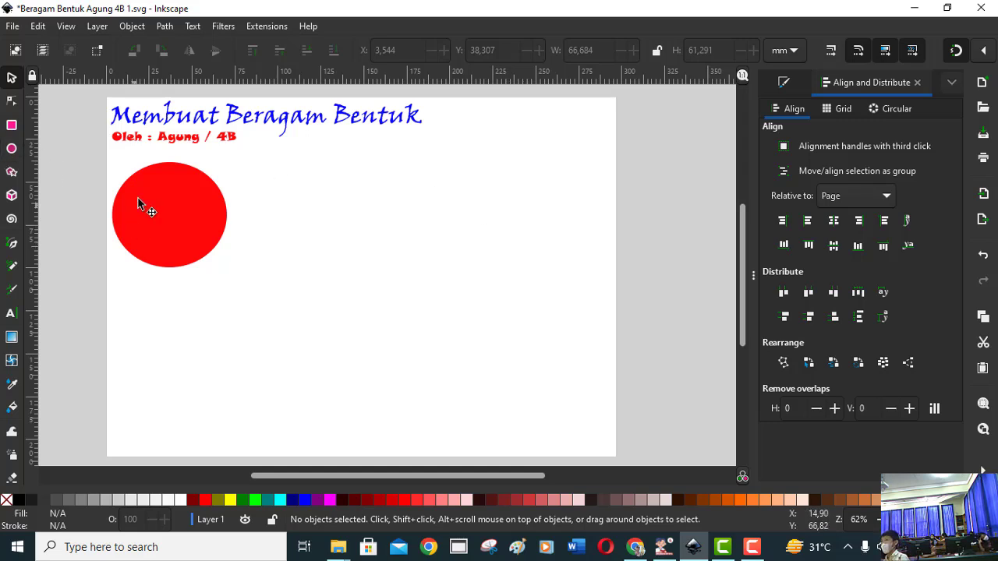
left_click(663, 547)
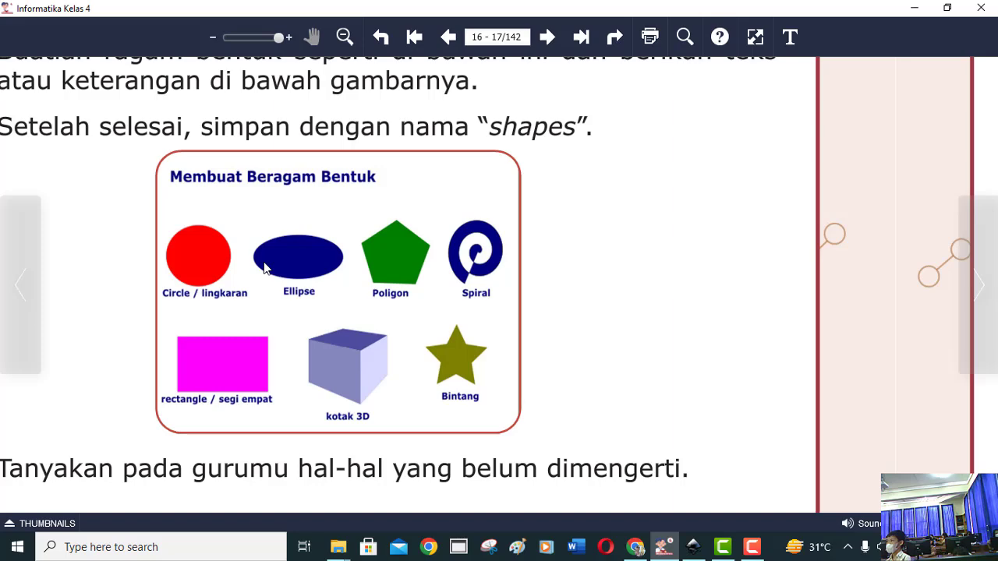
Draw a navy ellipse right of the red circle and nudge it slightly upward
key("alt+Tab")
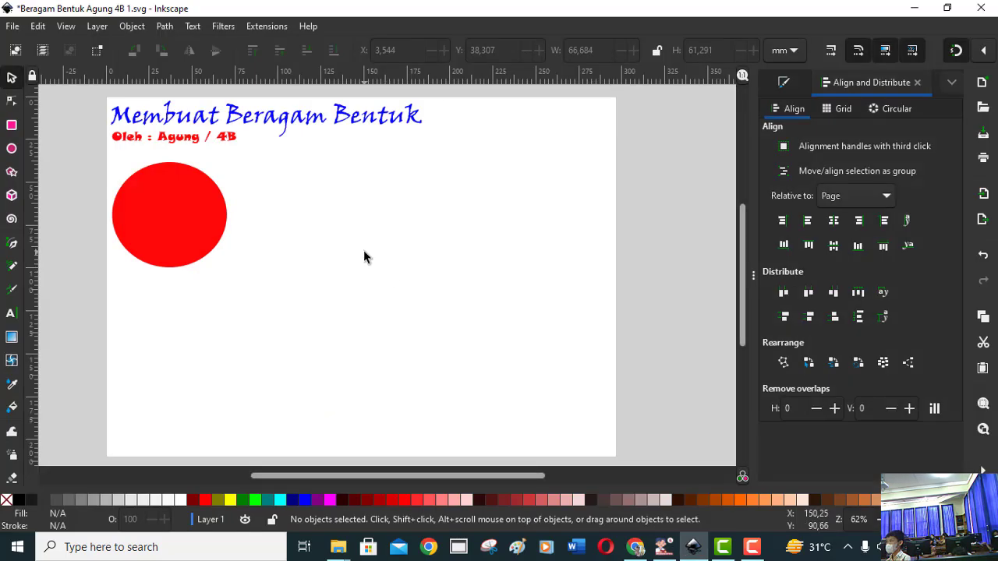
left_click(12, 150)
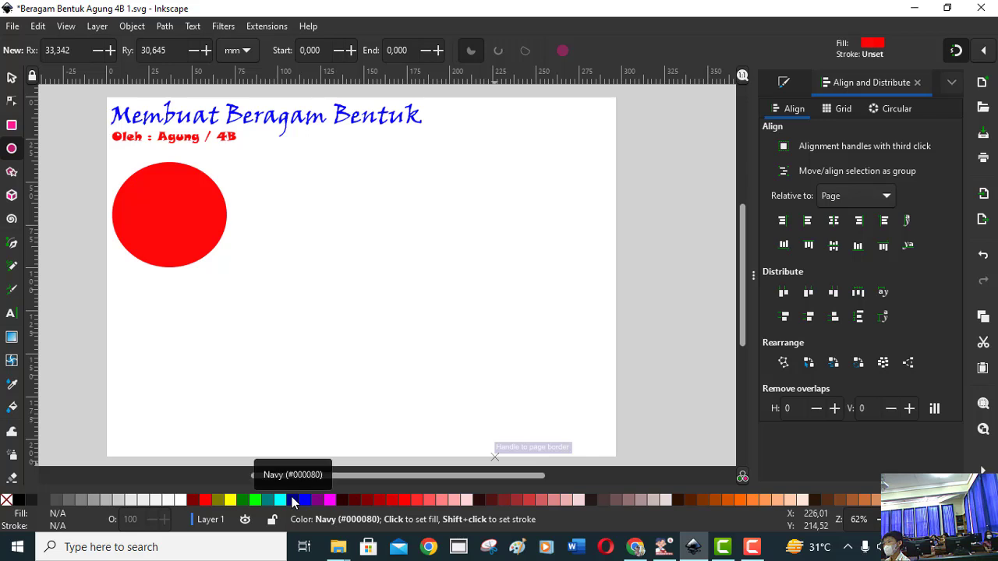
left_click(291, 496)
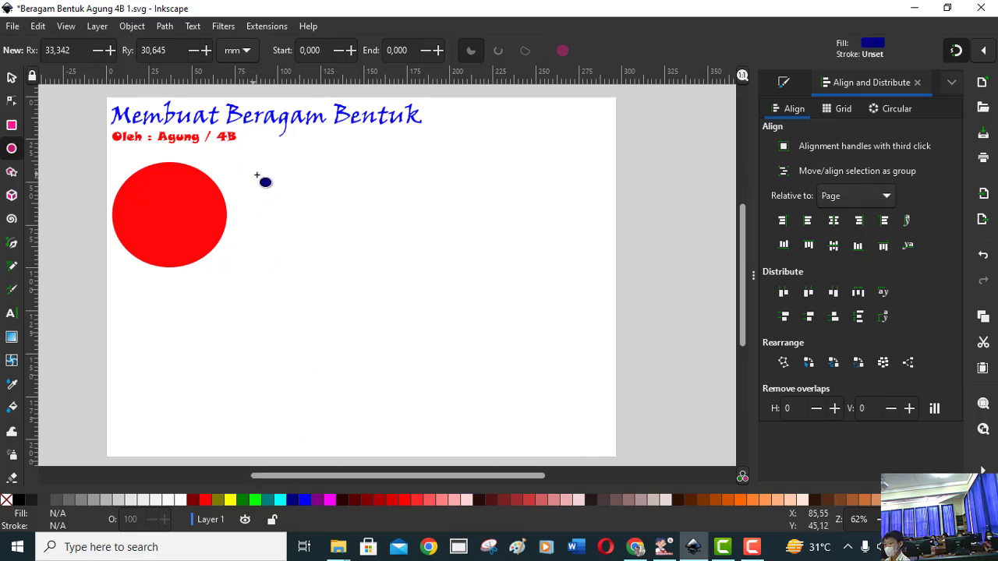
left_click_drag(253, 174, 388, 260)
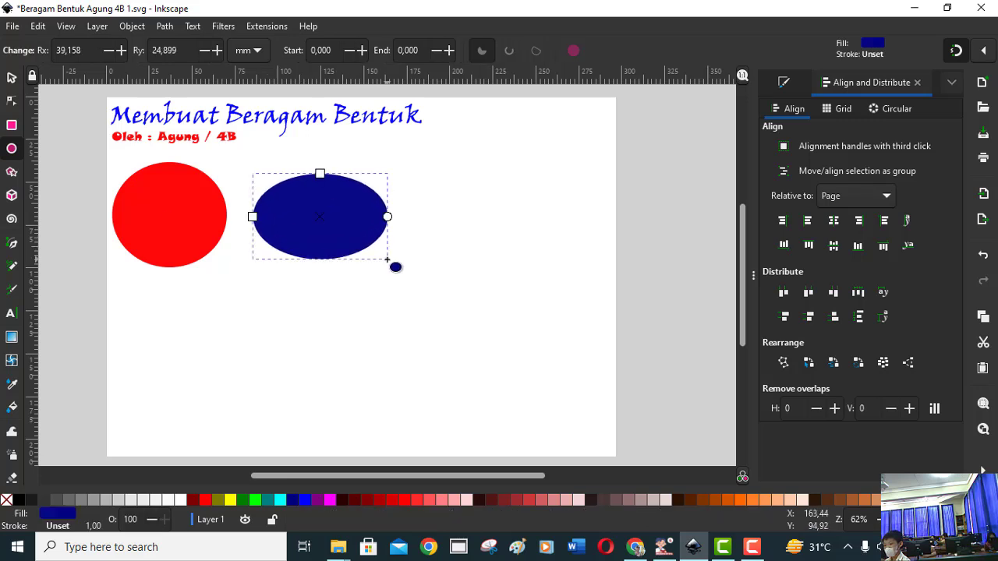
left_click(5, 79)
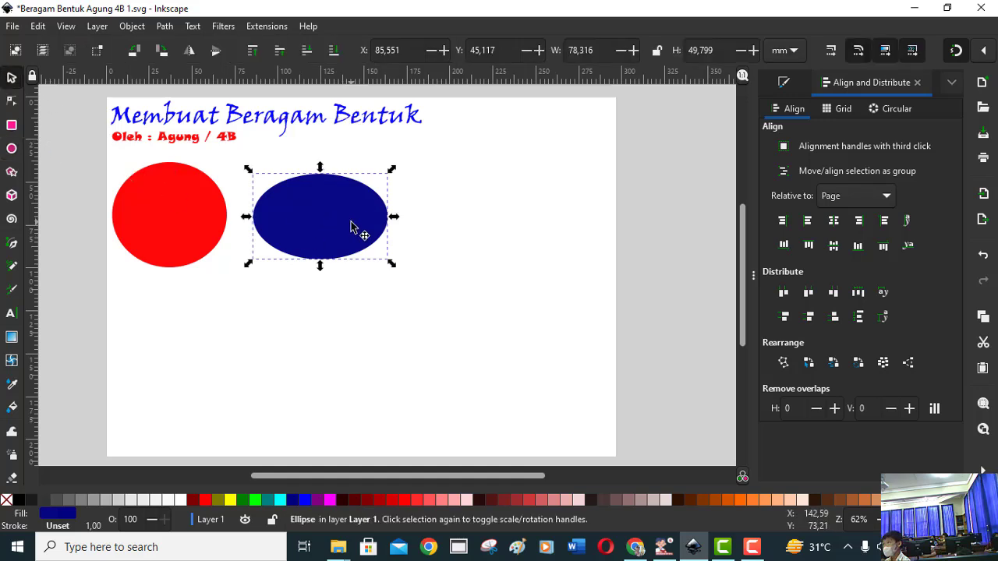
left_click_drag(351, 223, 355, 217)
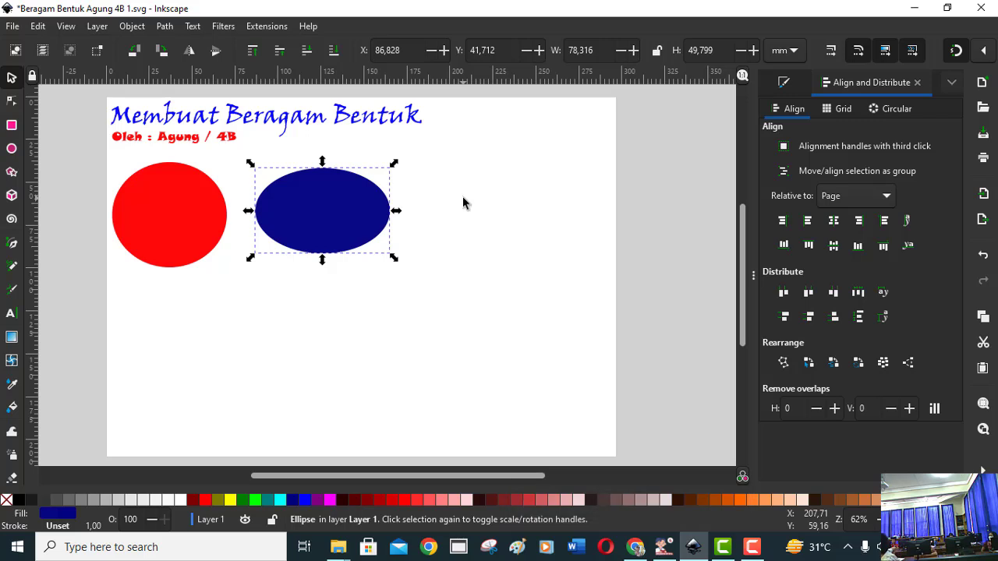
left_click(667, 549)
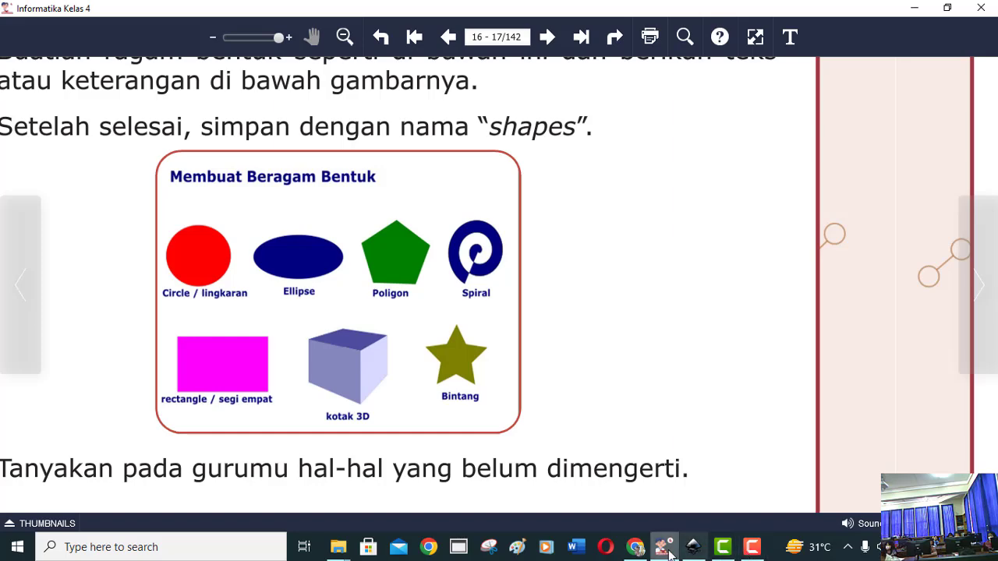
Bring the Inkscape drawing back to the front from the e-book viewer
left_click(693, 548)
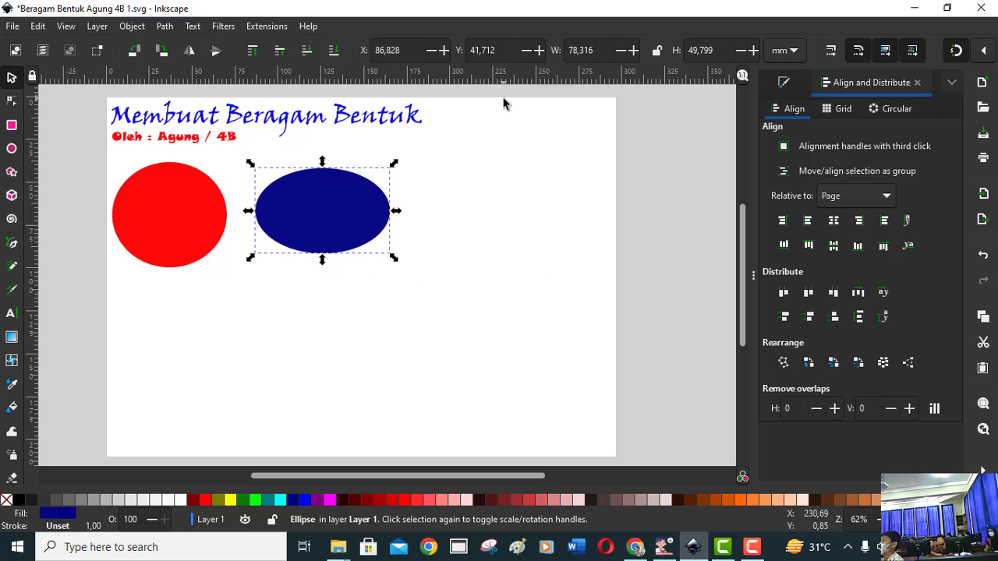
Draw a green pentagon with the Star/Polygon tool in polygon mode
left_click(474, 297)
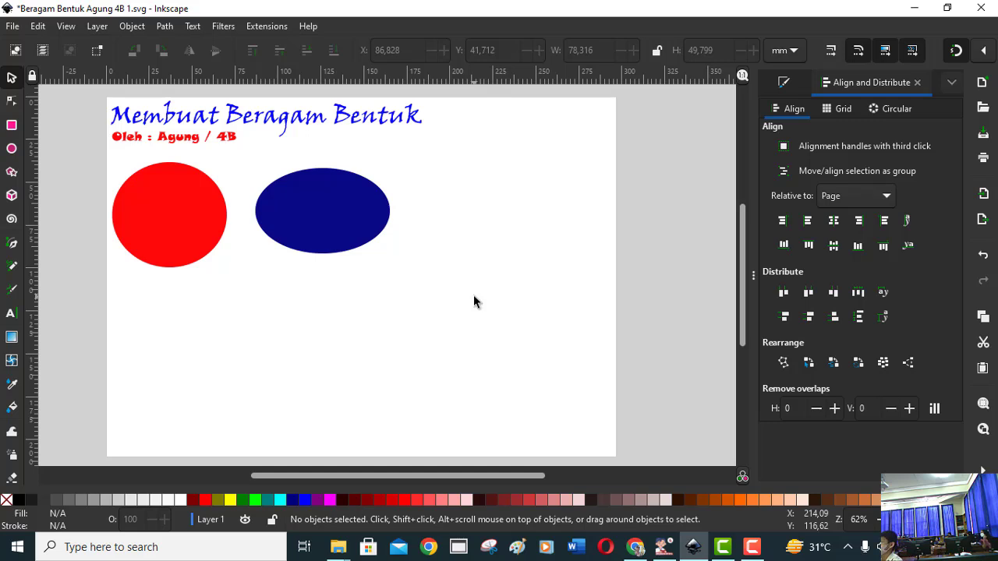
left_click(12, 173)
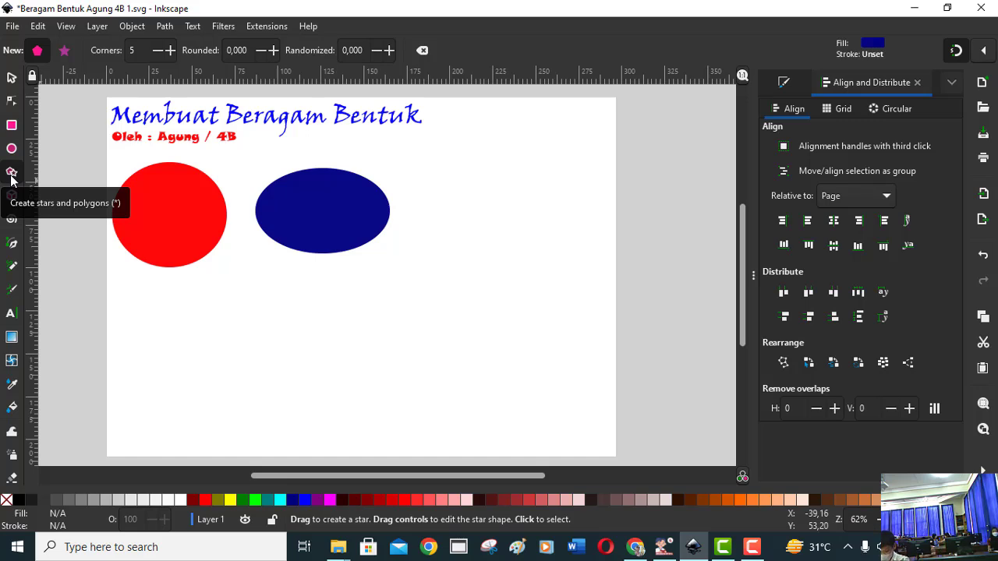
left_click(37, 49)
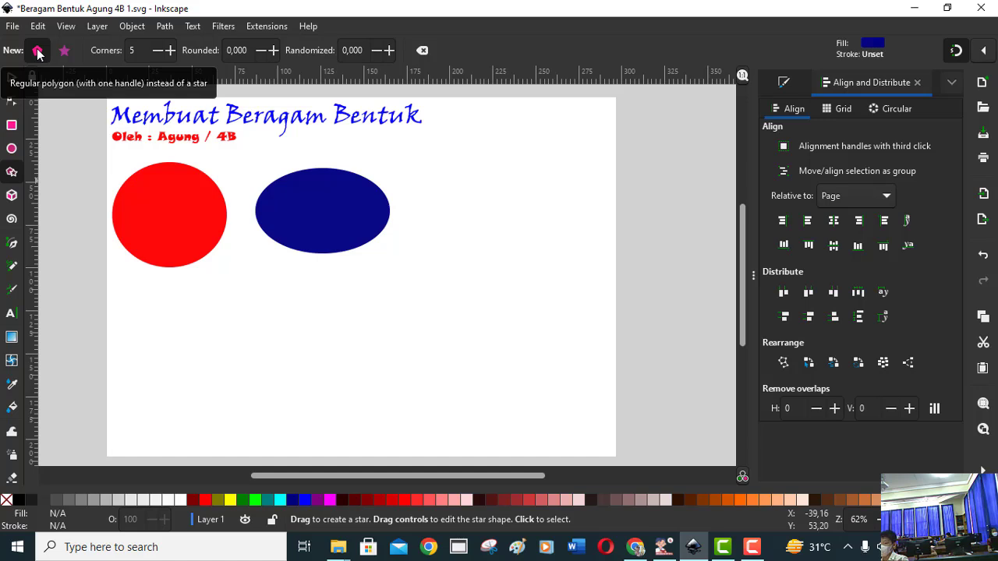
left_click(64, 51)
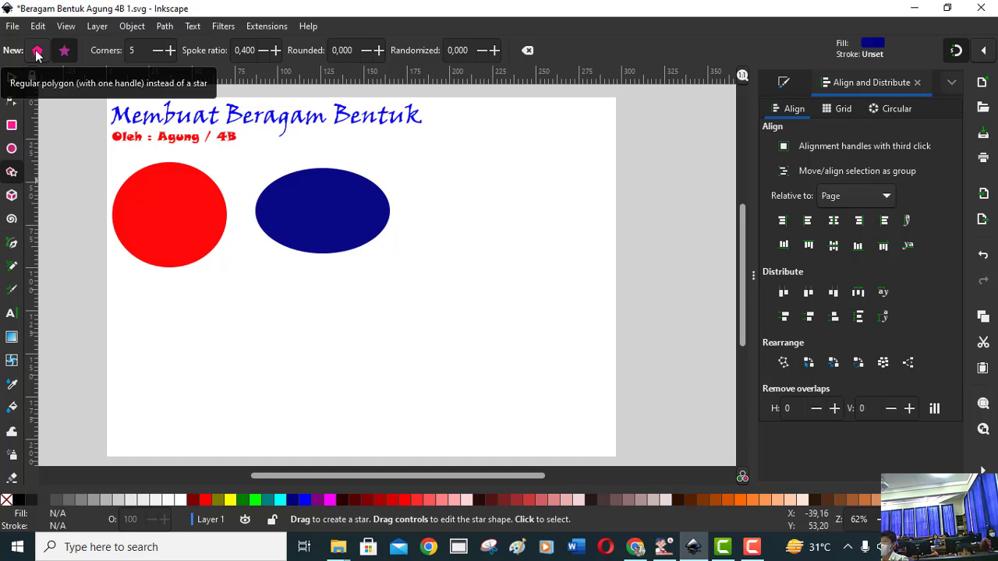
left_click(37, 51)
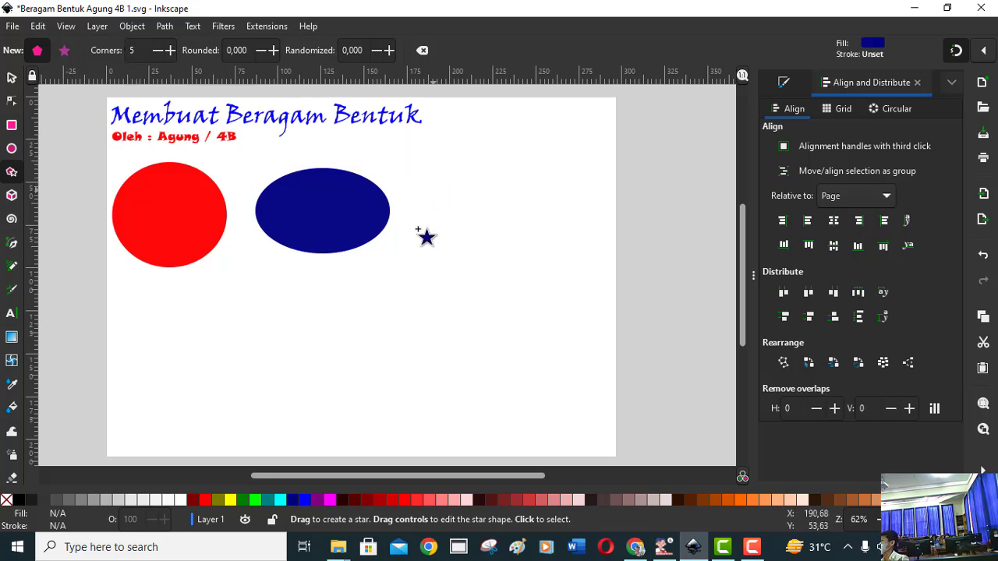
left_click(244, 503)
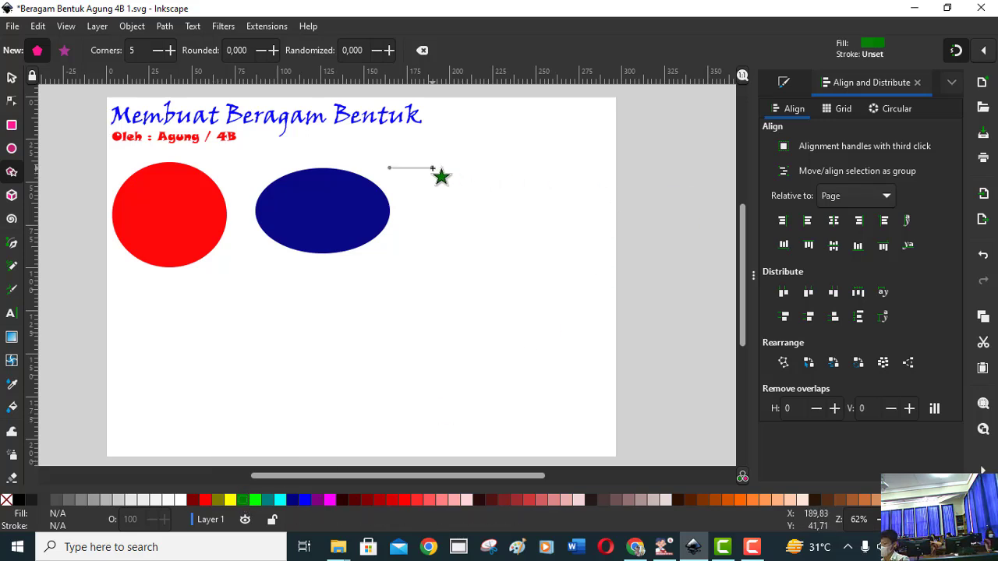
mouse_move(426, 168)
left_mouse_down()
mouse_move(445, 188)
mouse_move(451, 120)
mouse_move(480, 181)
mouse_move(480, 205)
mouse_move(461, 217)
left_mouse_up()
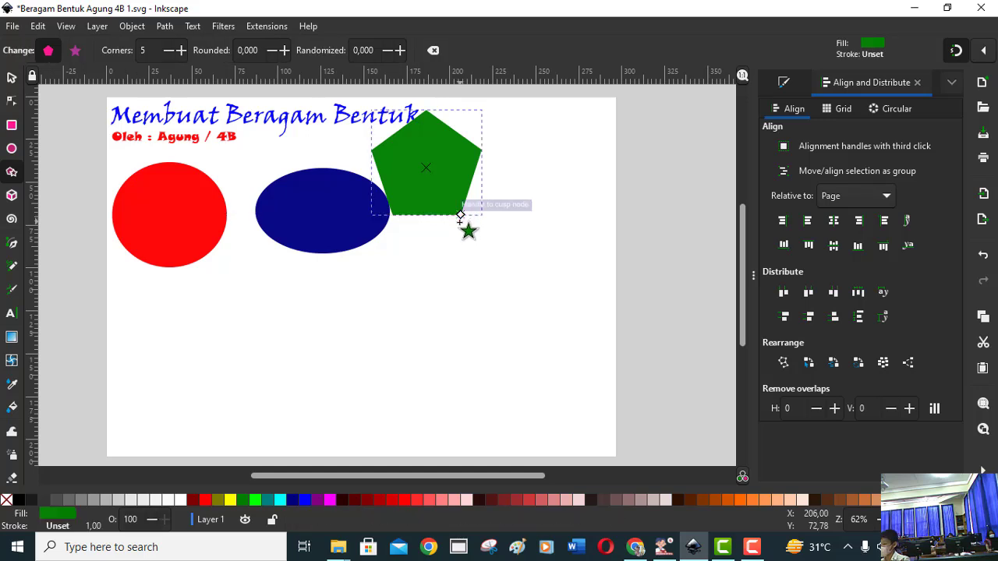
Move the green pentagon down beside the navy ellipse and deselect it
left_click(11, 77)
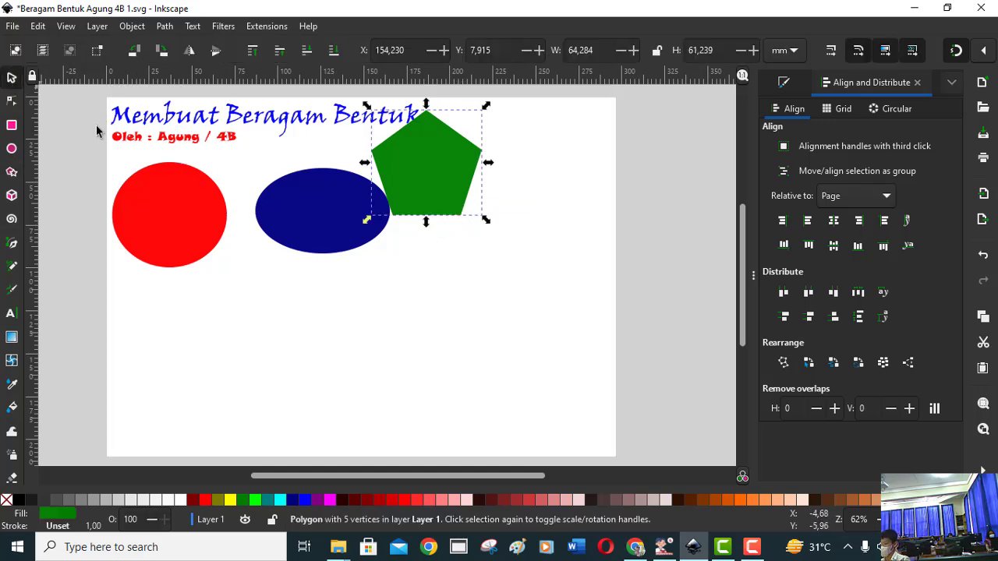
left_click_drag(446, 179, 480, 214)
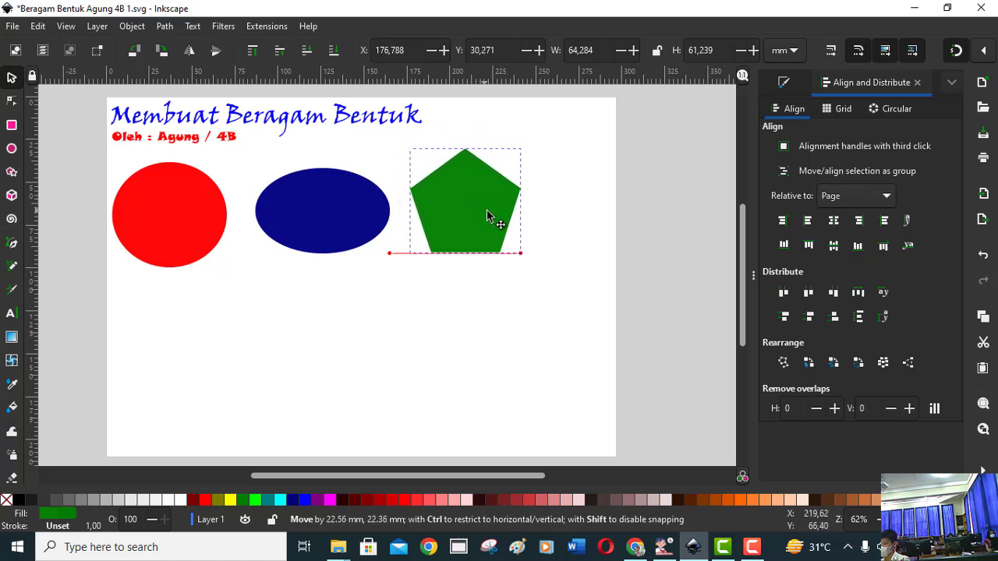
left_click_drag(479, 215, 489, 223)
left_click(513, 301)
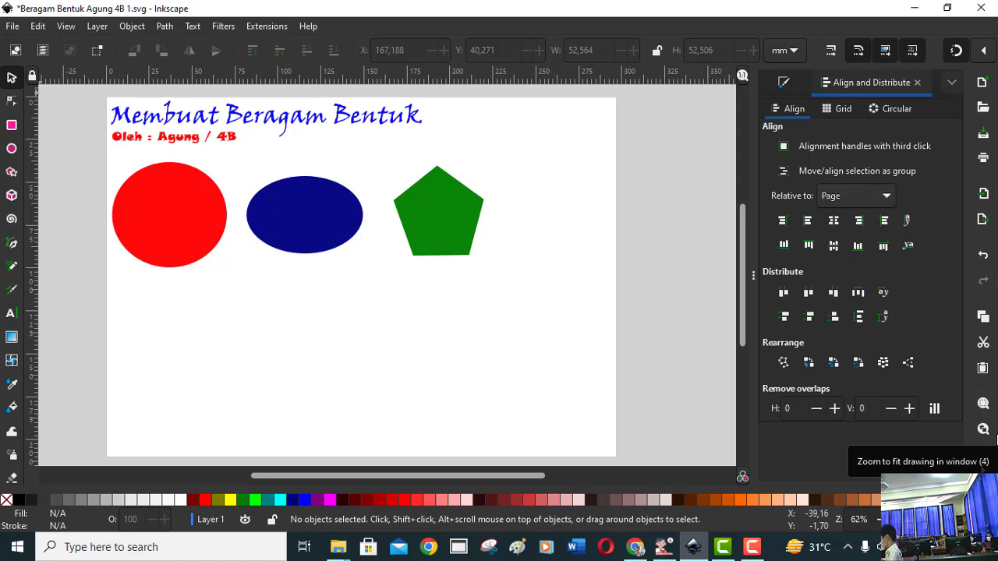
left_click(11, 221)
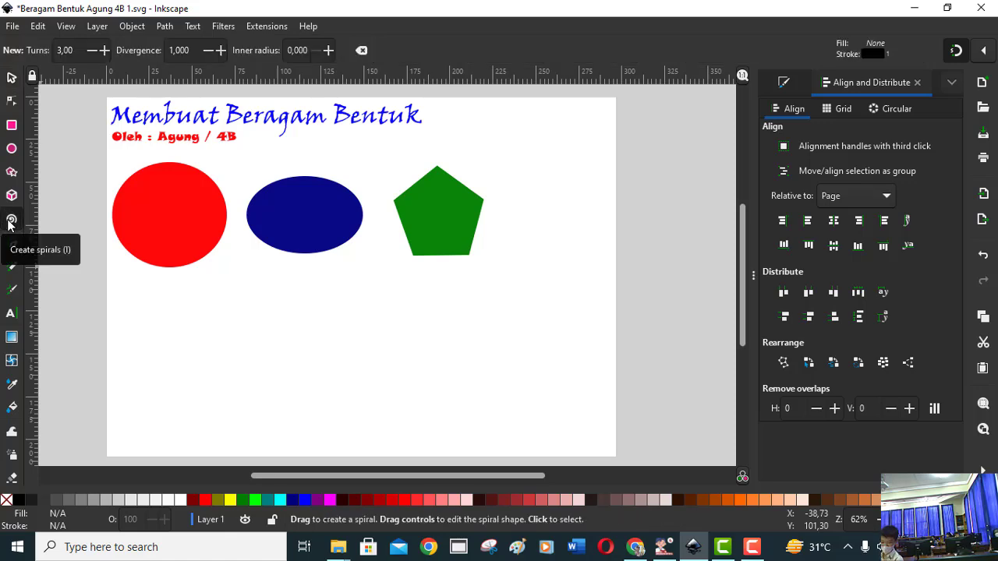
key("alt+Tab")
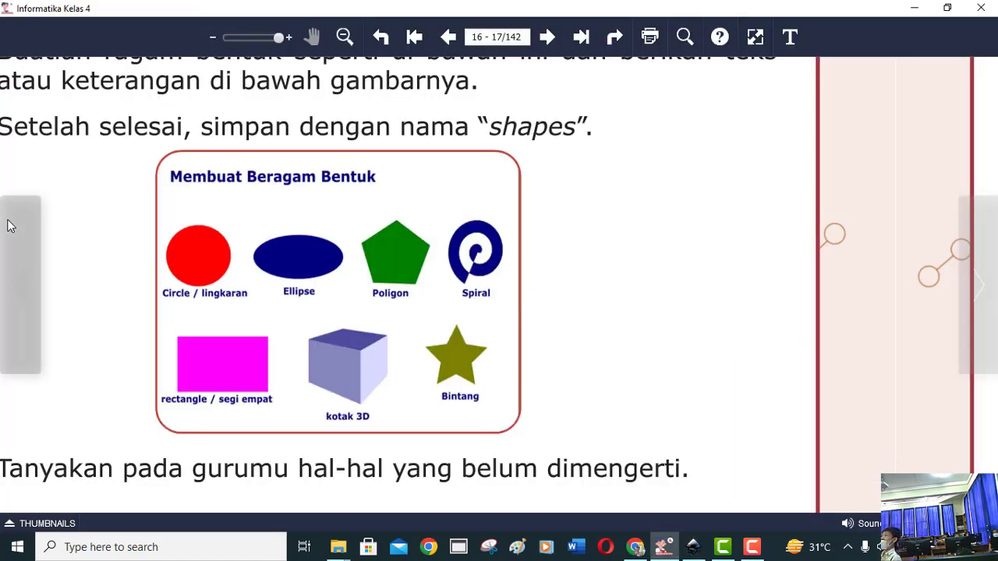
key("alt+Tab")
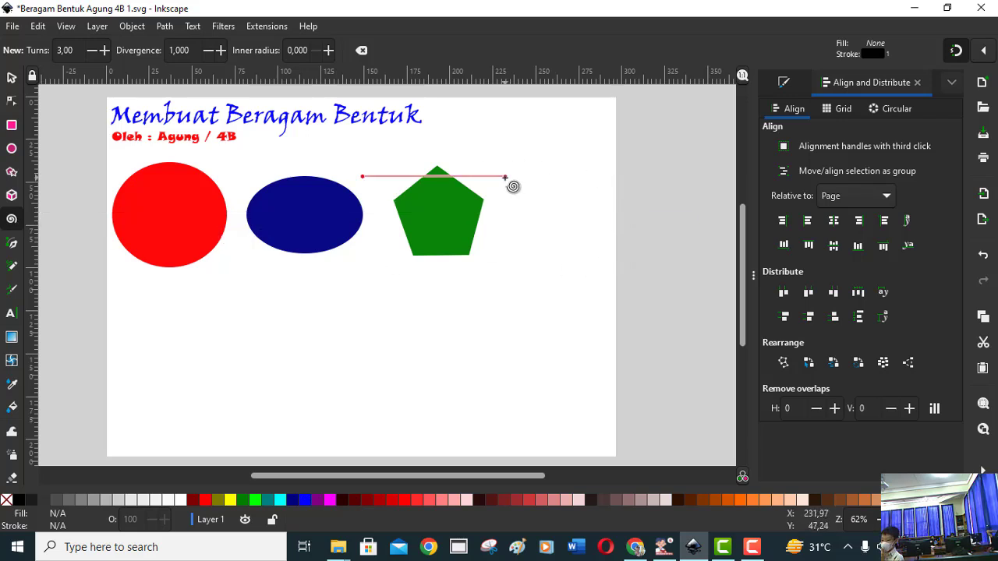
Draw a spiral, place it right of the green pentagon, and fill it blue
left_click_drag(507, 176, 543, 213)
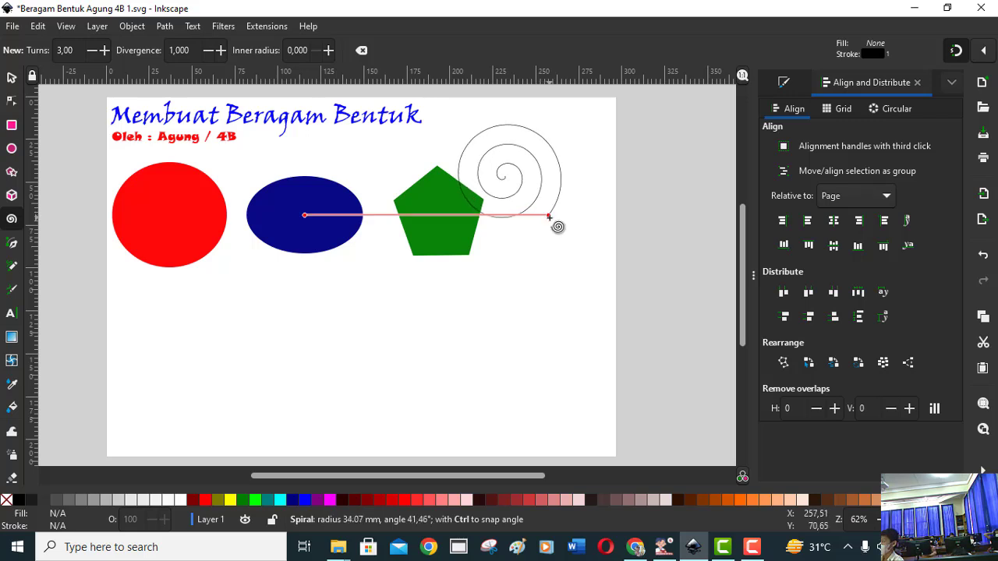
left_click_drag(544, 212, 549, 215)
left_click(12, 77)
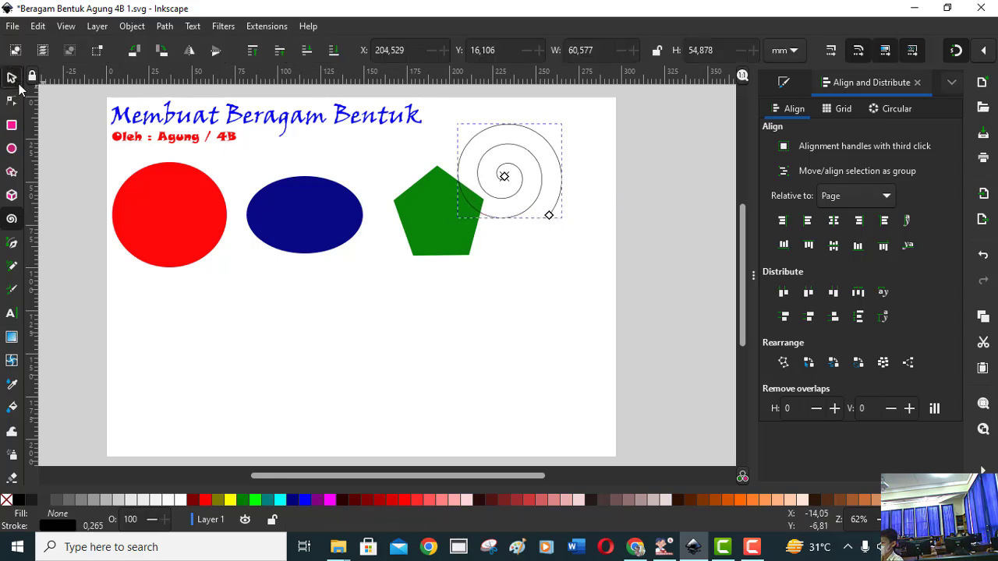
left_click_drag(525, 177, 563, 227)
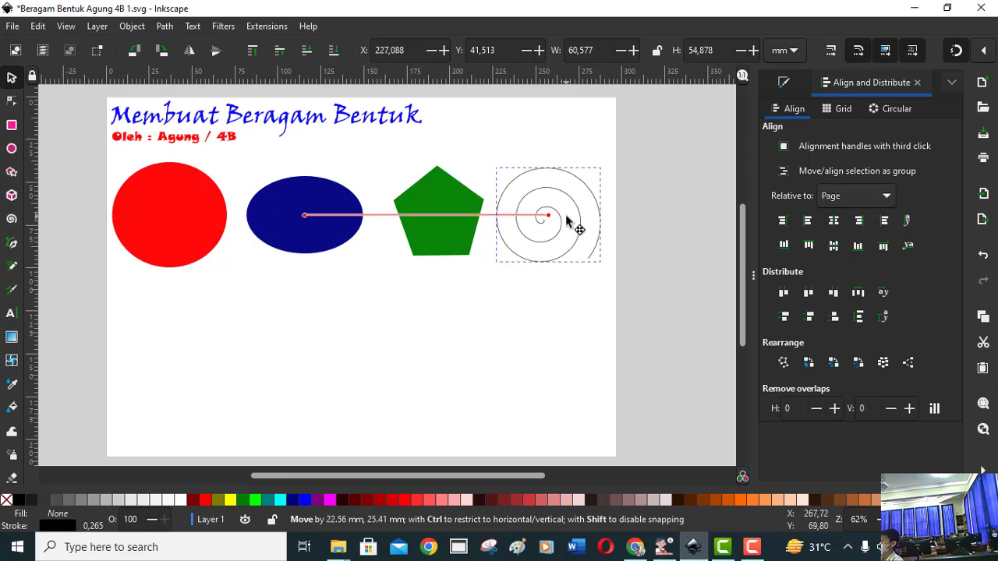
left_click(303, 498)
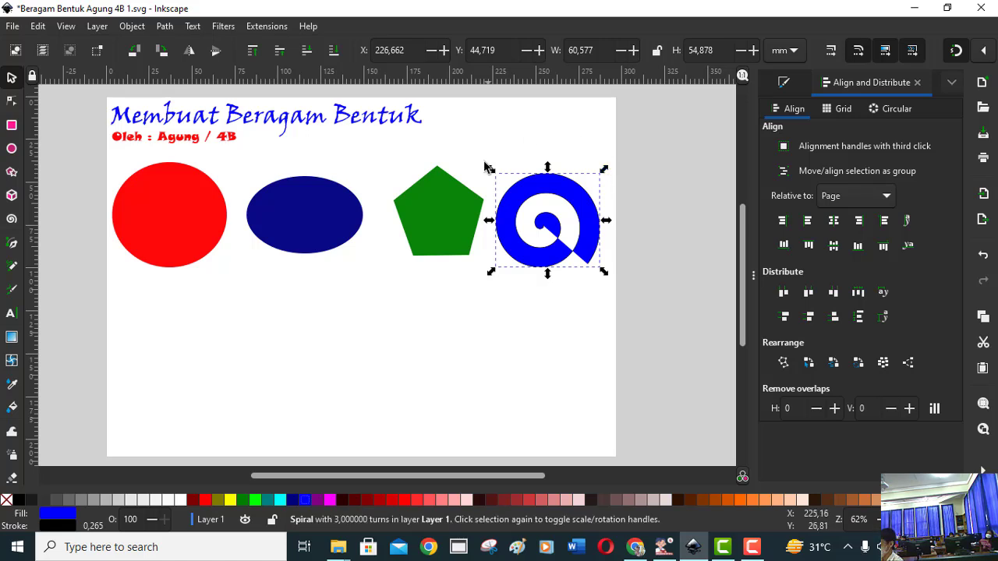
Rotate the blue spiral so its open end points right, then reselect it
left_click(577, 202)
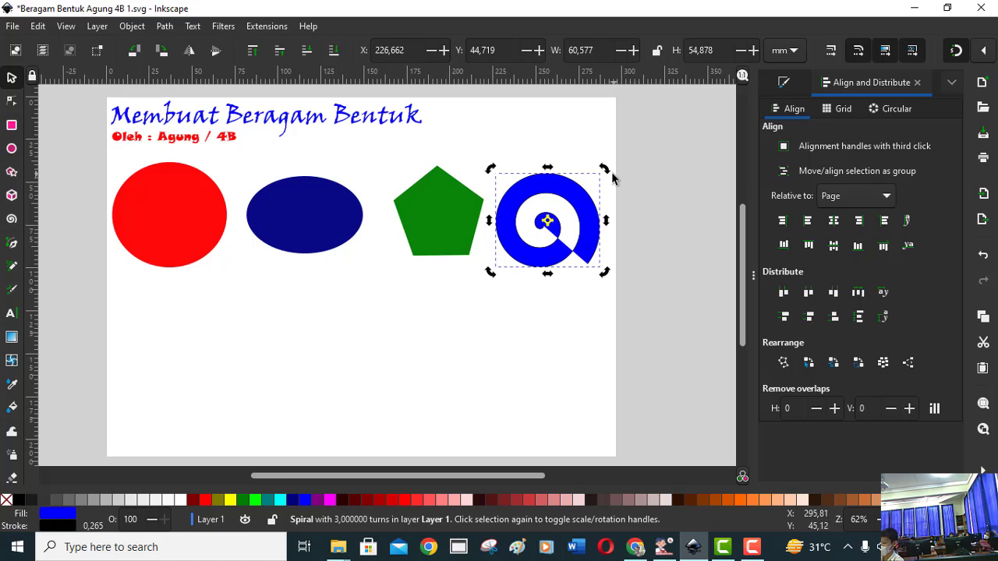
mouse_move(610, 176)
left_mouse_down()
mouse_move(614, 214)
mouse_move(592, 266)
mouse_move(547, 280)
mouse_move(487, 254)
mouse_move(525, 173)
mouse_move(488, 185)
mouse_move(483, 195)
mouse_move(561, 183)
mouse_move(570, 196)
mouse_move(572, 156)
mouse_move(563, 167)
left_mouse_up()
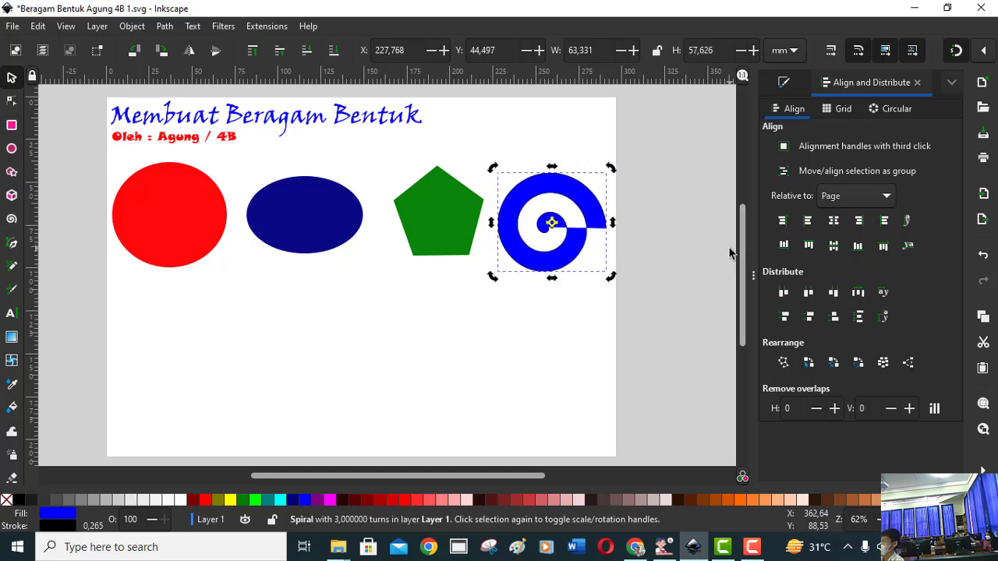
left_click(582, 307)
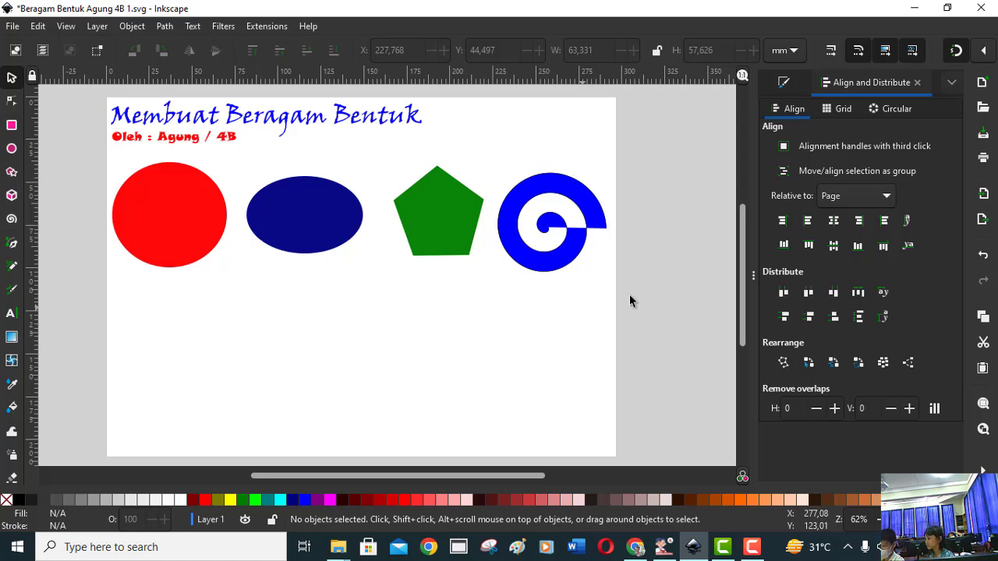
left_click(598, 224)
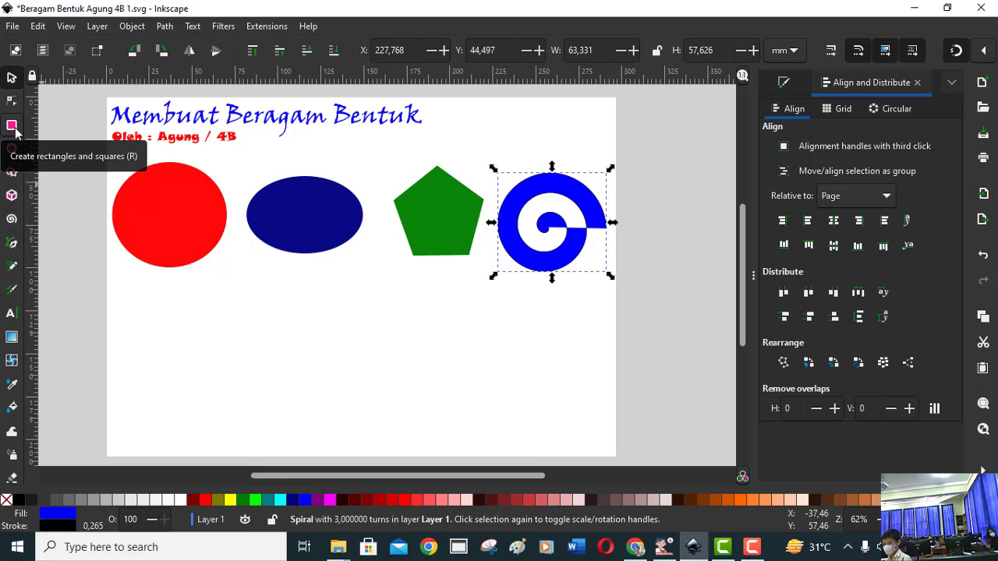
Try a fuchsia fill on the spiral, revert it to blue, and deselect it
left_click(16, 133)
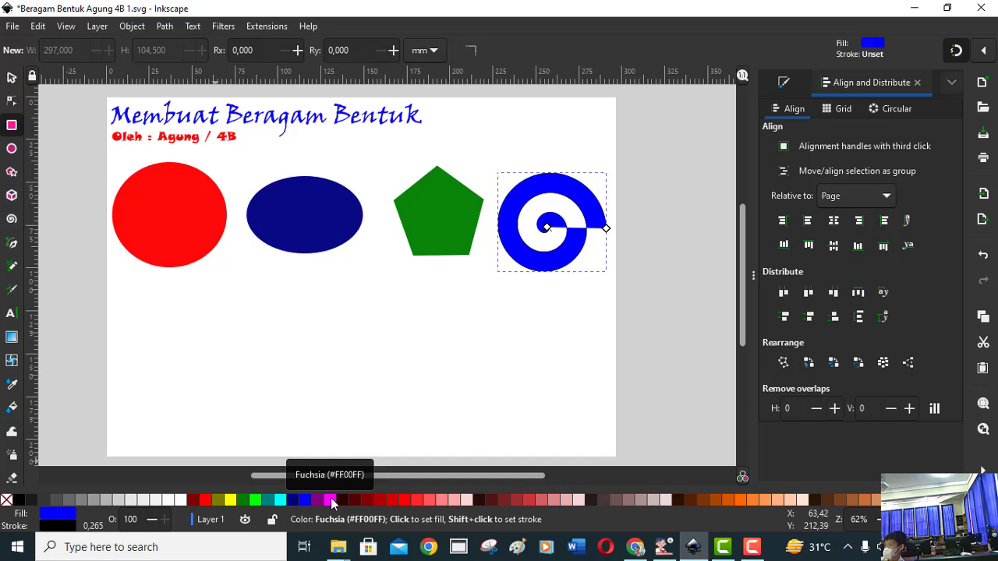
left_click(331, 501)
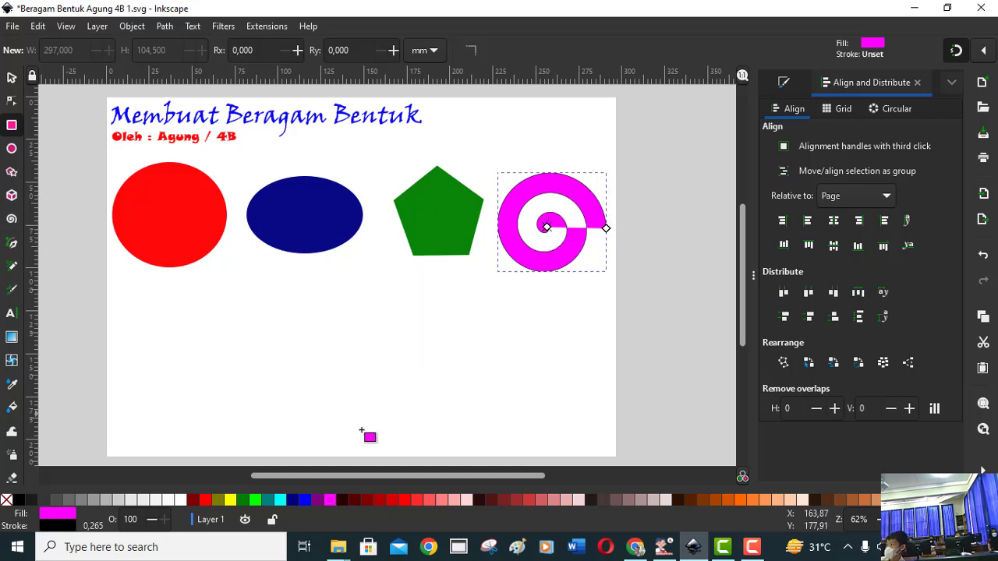
left_click(306, 499)
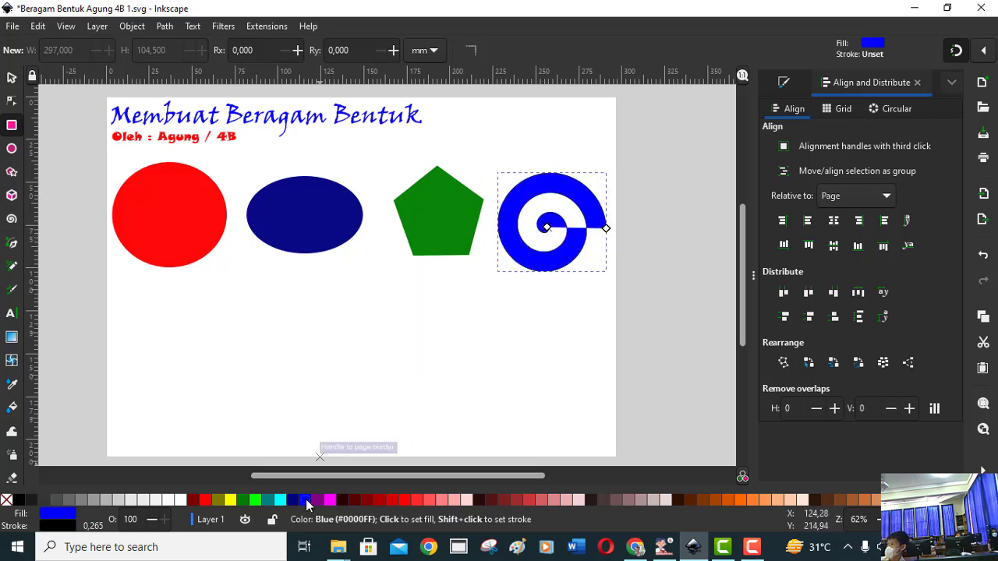
left_click(12, 78)
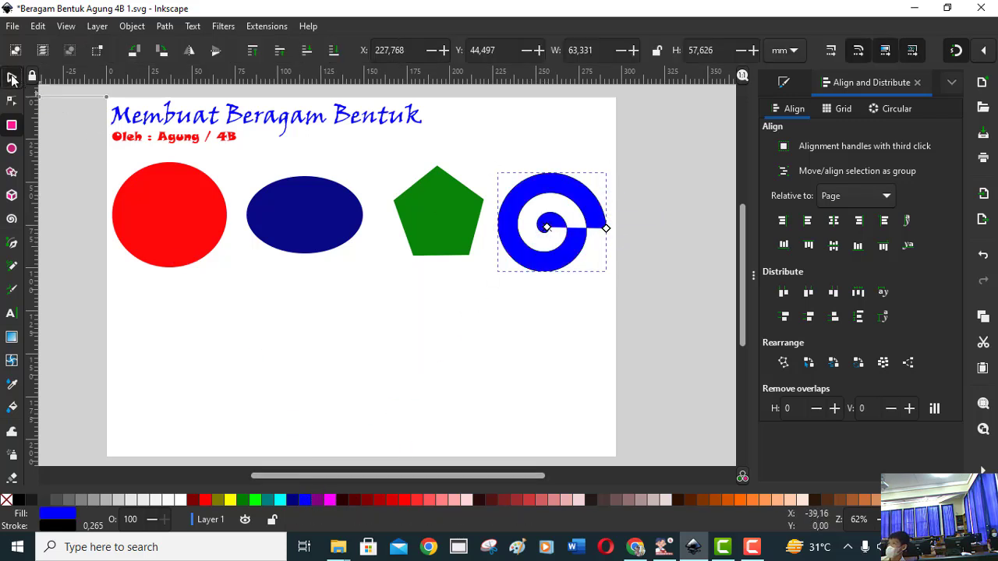
left_click(405, 349)
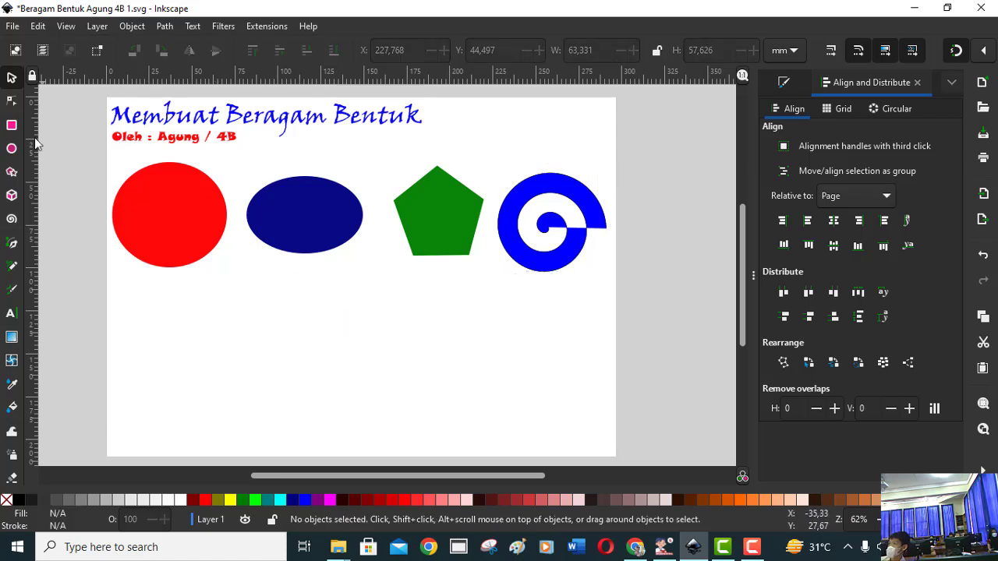
Draw a fuchsia rectangle below the red circle and nudge it slightly right
left_click(12, 129)
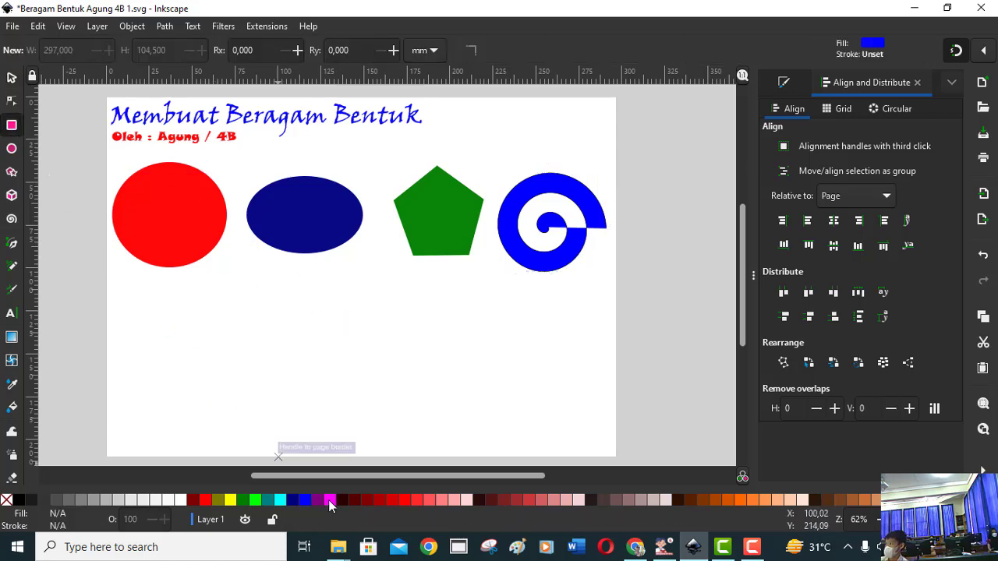
left_click(333, 505)
mouse_move(333, 505)
left_mouse_down()
mouse_move(119, 331)
mouse_move(245, 396)
left_mouse_up()
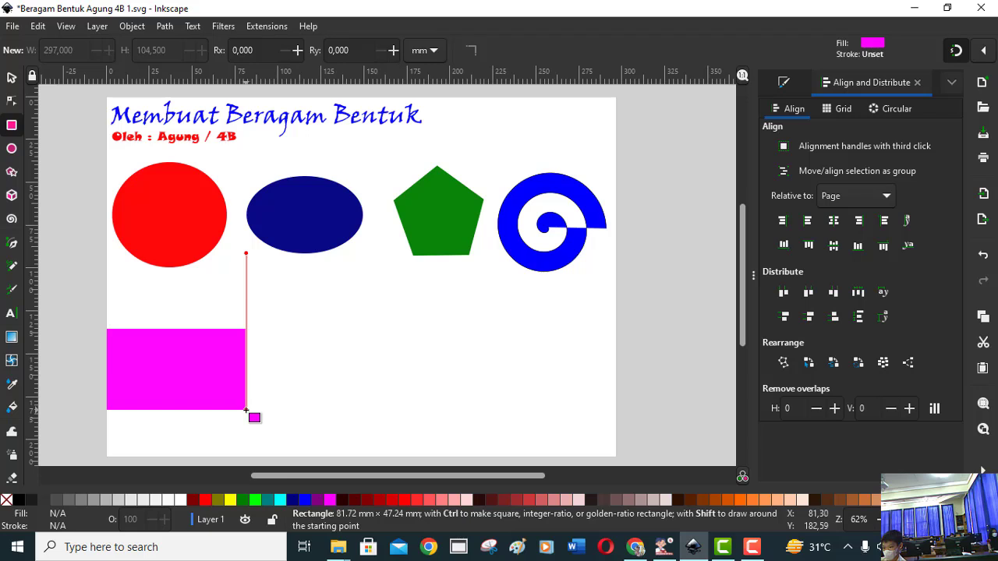
left_click_drag(245, 396, 246, 410)
key("s")
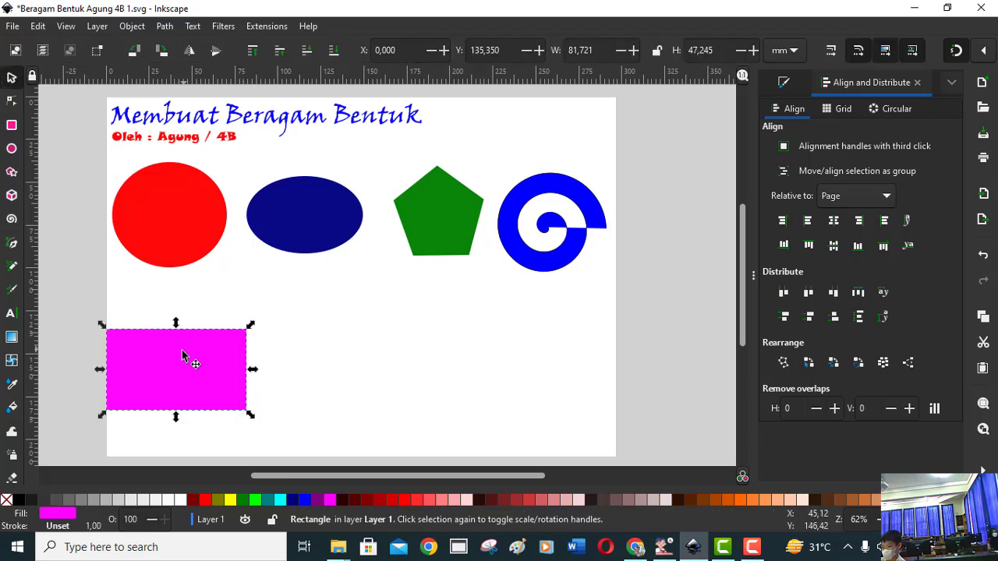
left_click_drag(186, 356, 202, 349)
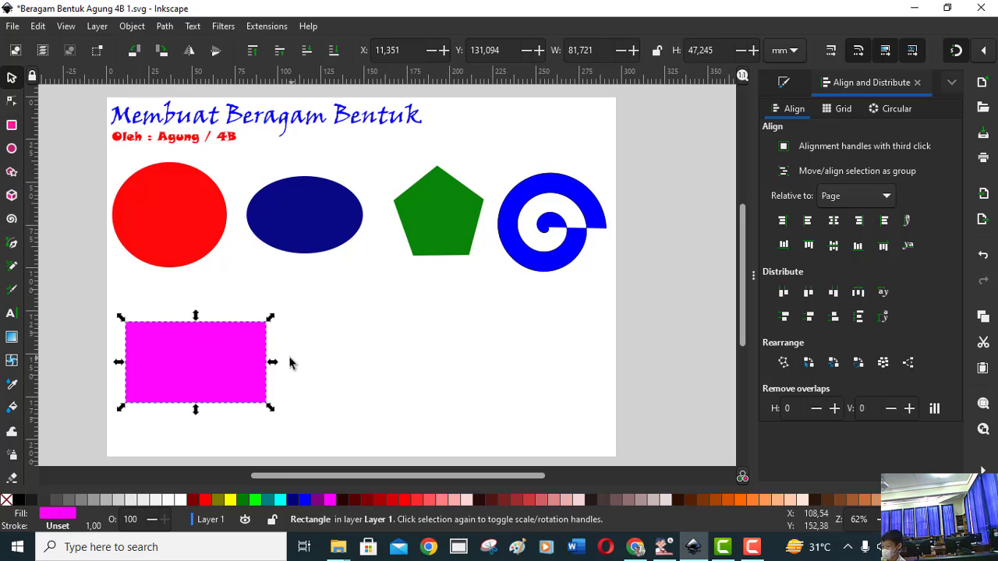
left_click(325, 345)
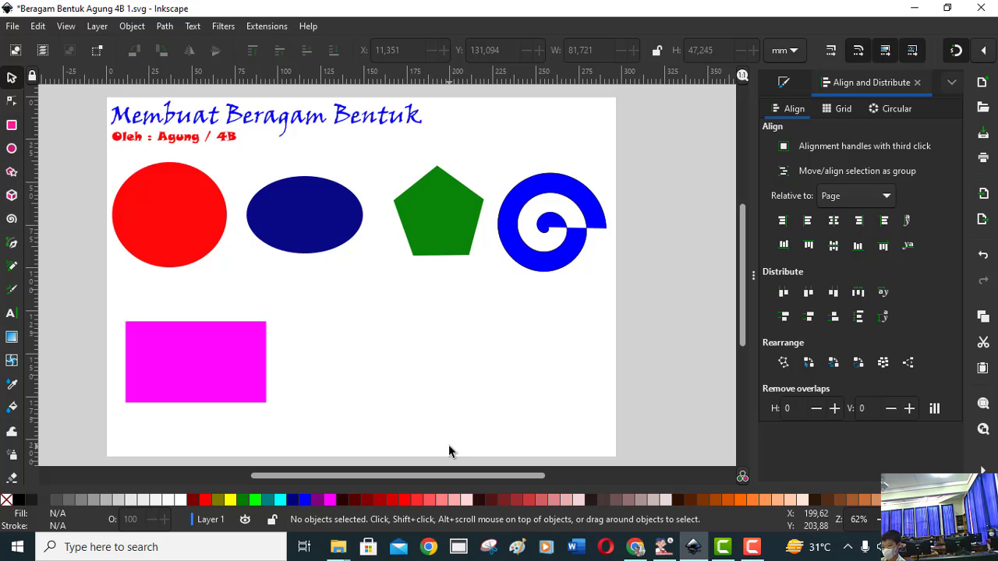
key("alt+Tab")
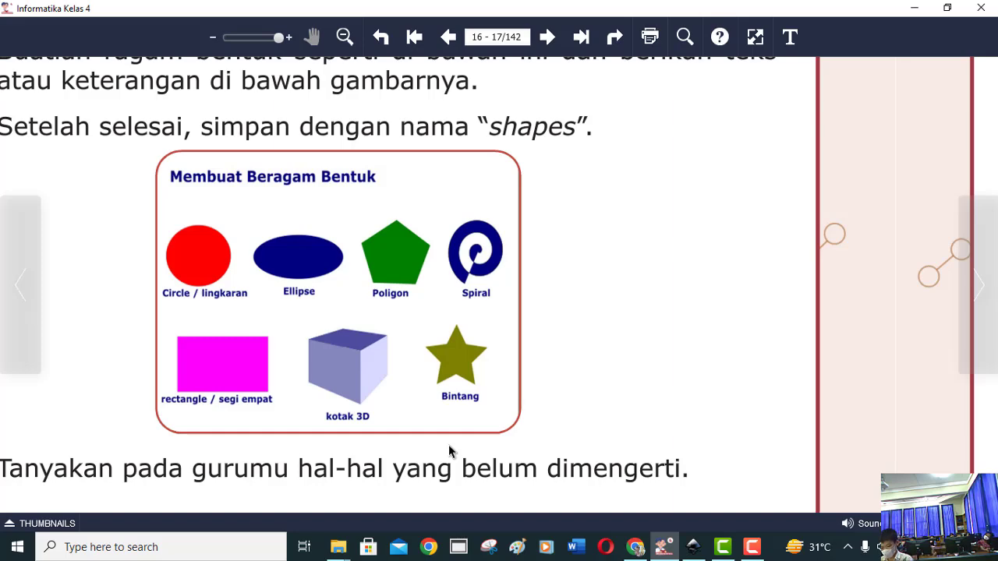
key("alt+Tab")
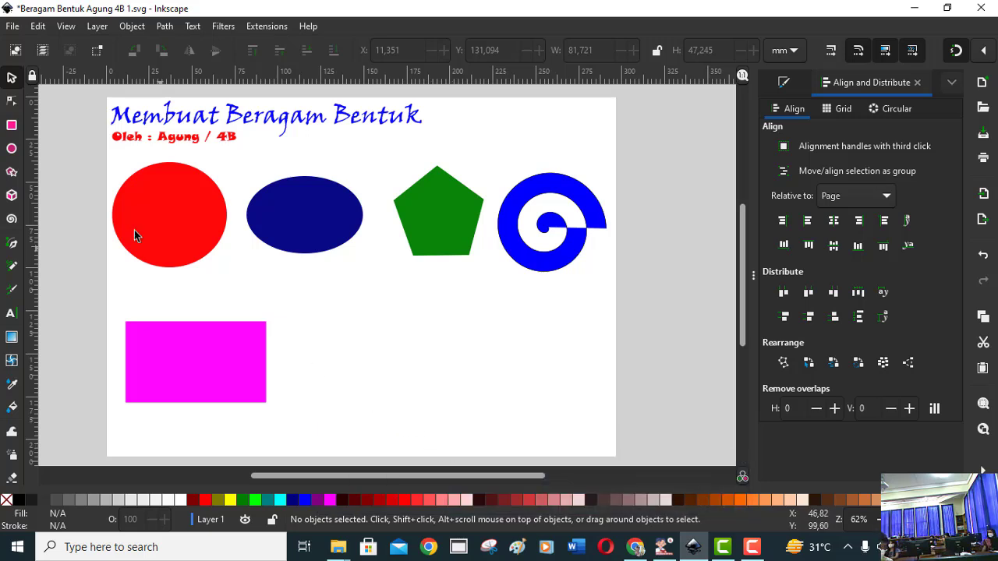
Draw a 70% Gray 3D box to the right of the magenta rectangle, then deselect it
left_click(13, 196)
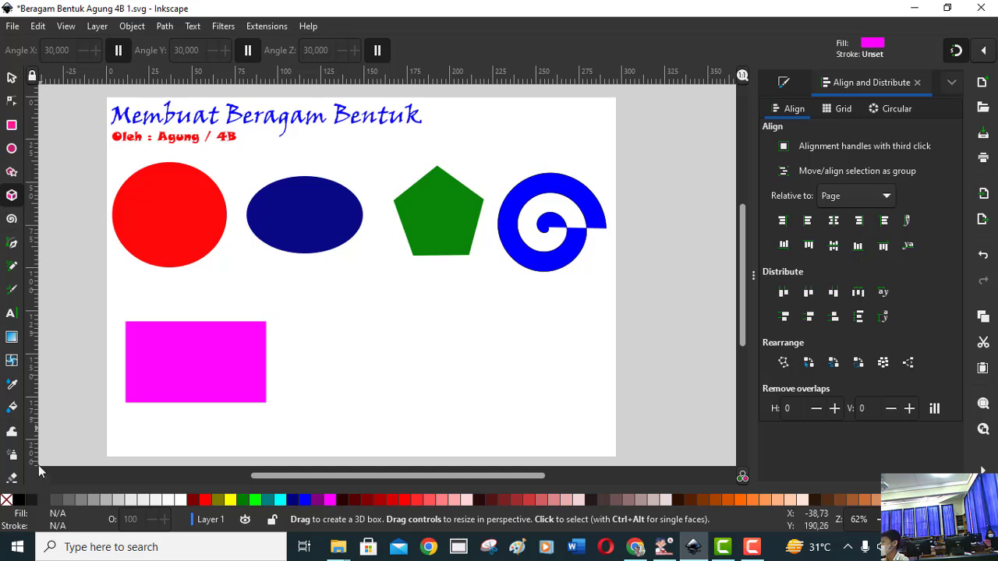
left_click(62, 505)
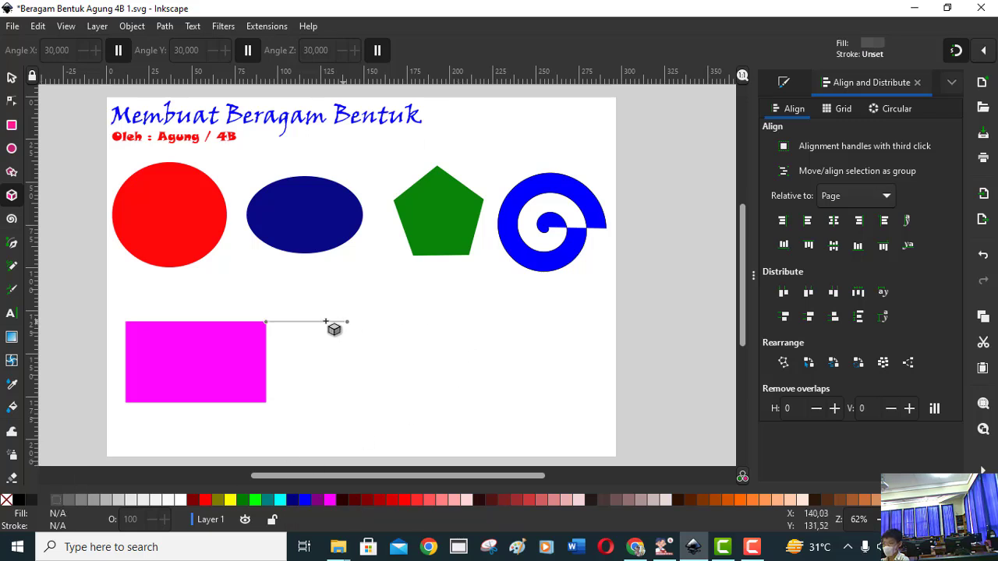
left_click_drag(296, 319, 354, 414)
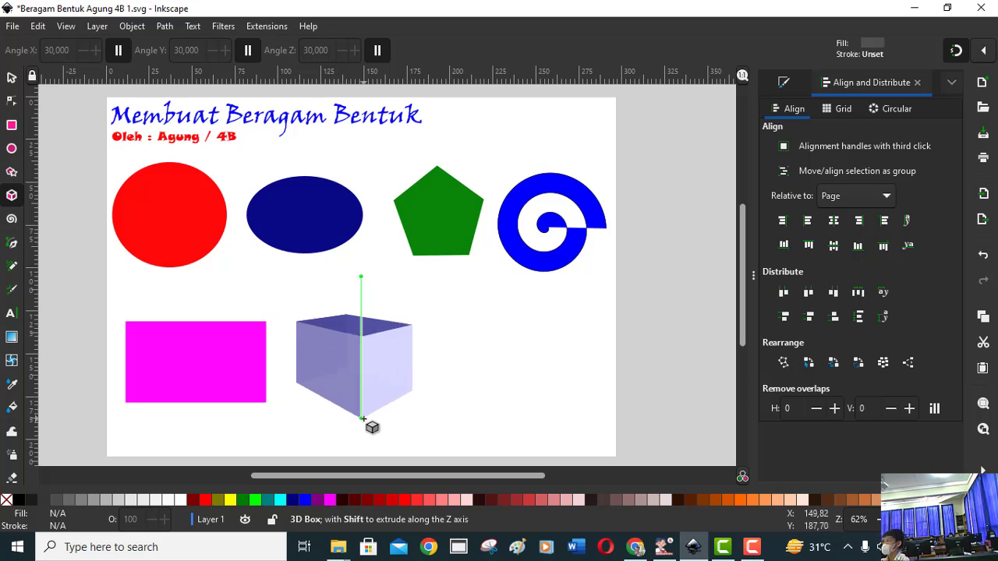
left_click_drag(354, 413, 363, 418)
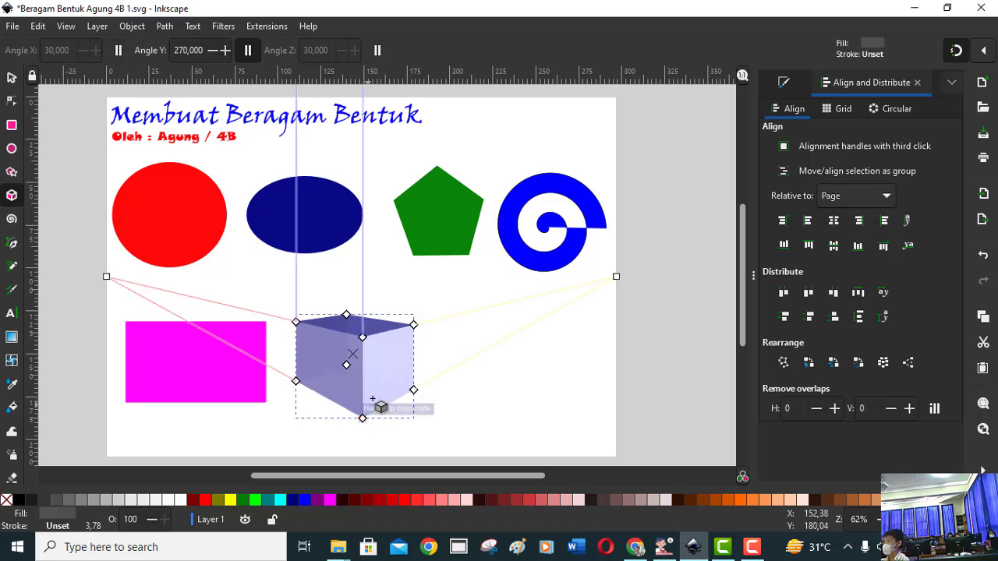
left_click(12, 77)
left_click(492, 376)
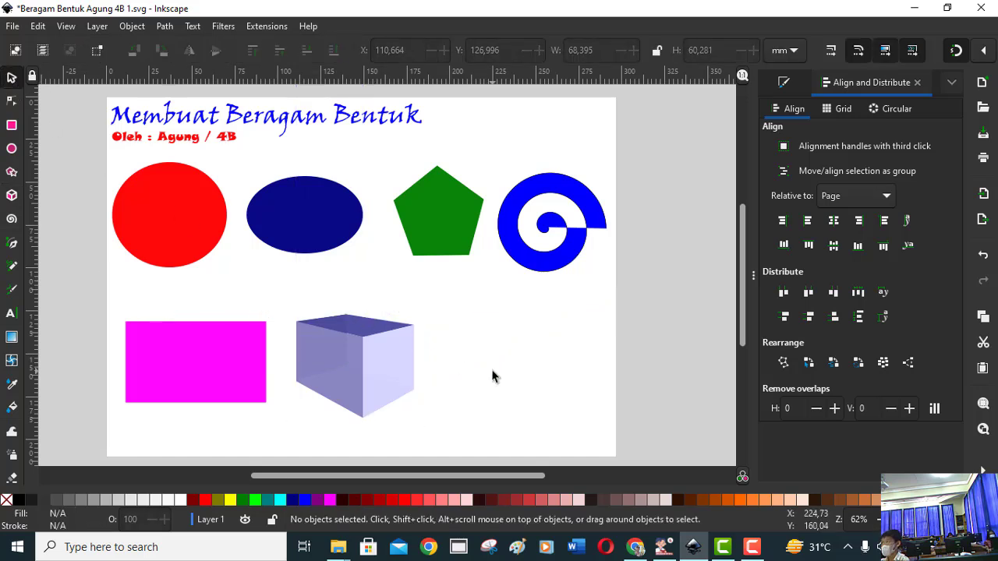
Check the reference page and set the Star/Polygon tool to star mode
key("alt+Tab")
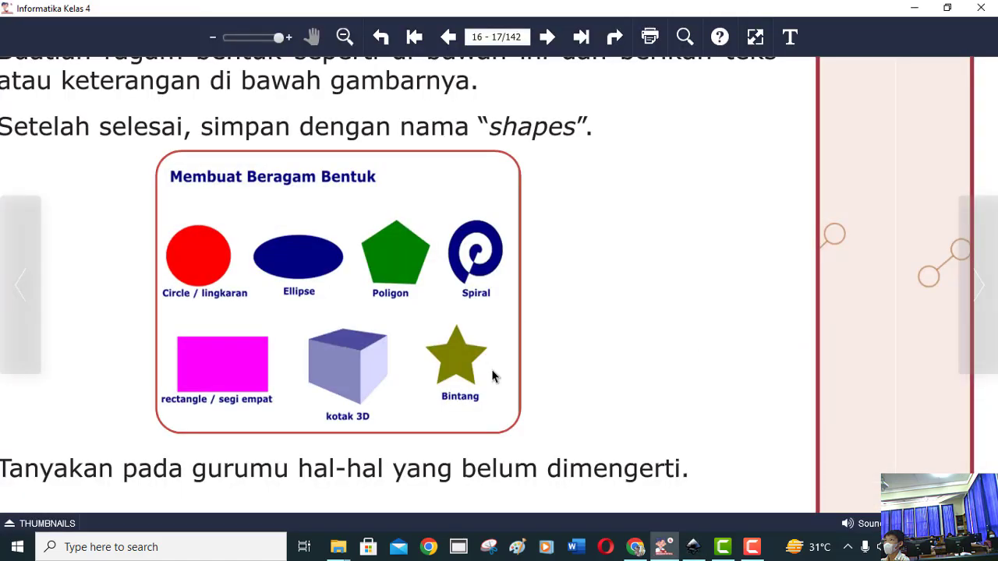
key("alt+Tab")
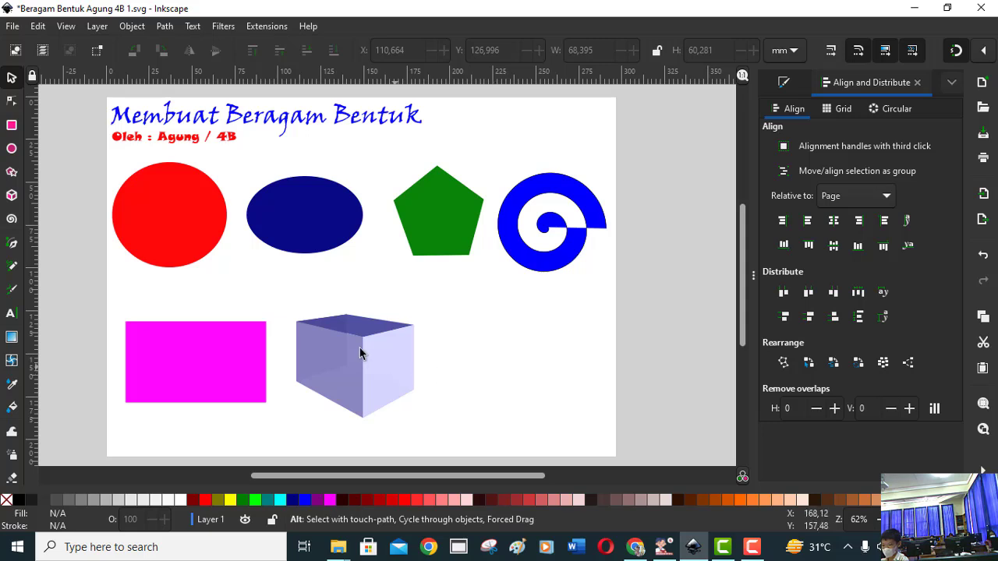
left_click(11, 174)
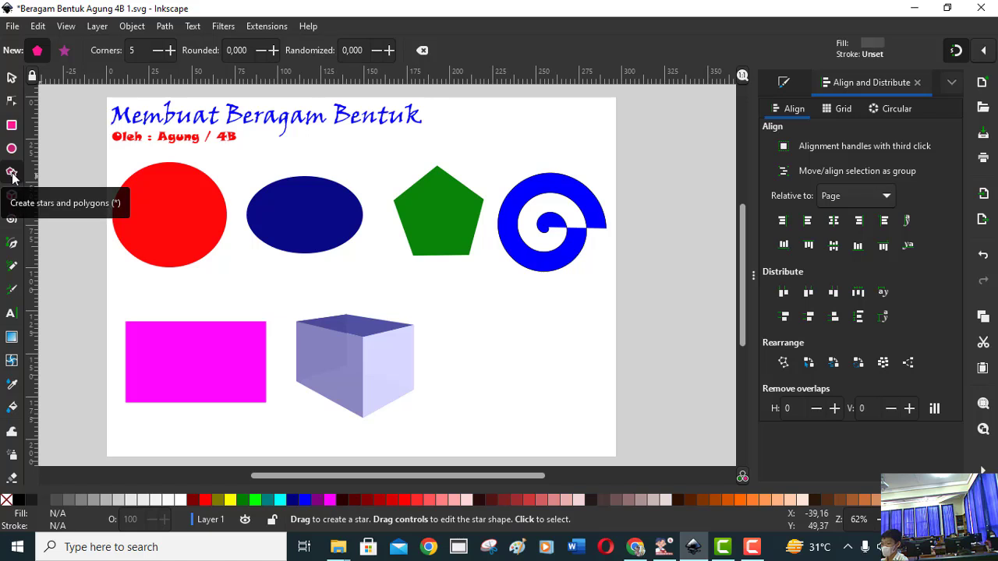
left_click(64, 51)
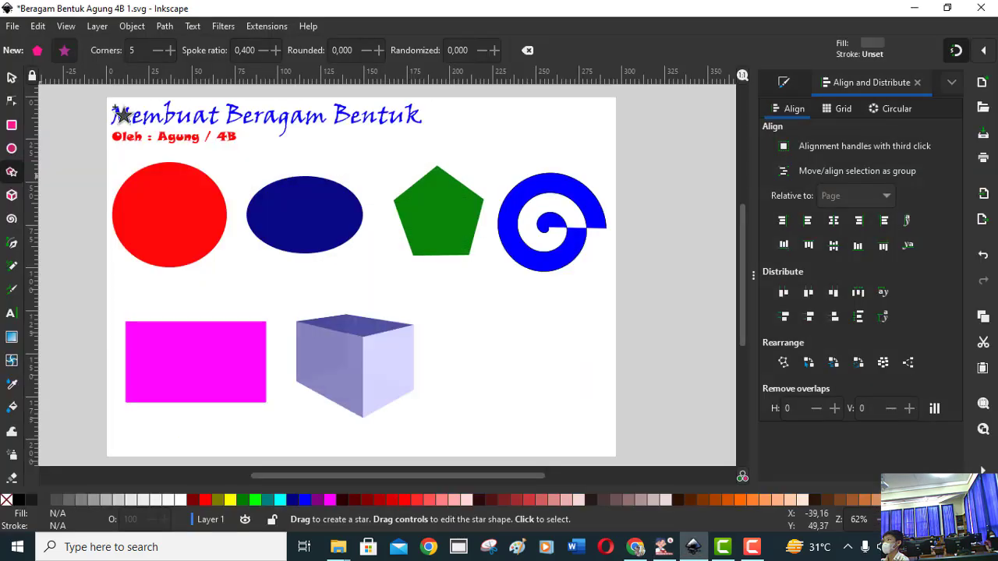
left_click_drag(321, 349, 405, 532)
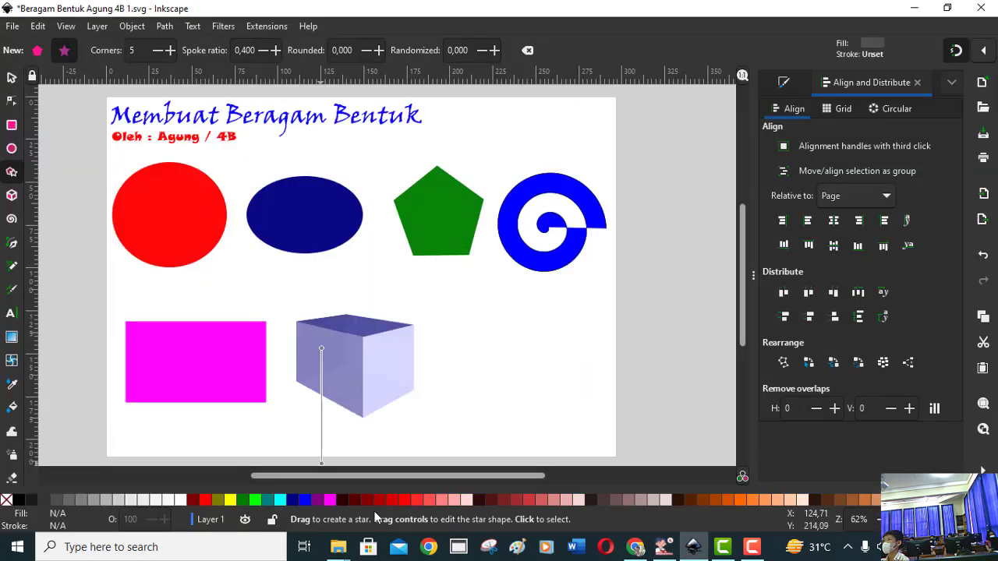
Draw an olive star right of the 3D box and nudge it into line with the row
left_click(221, 506)
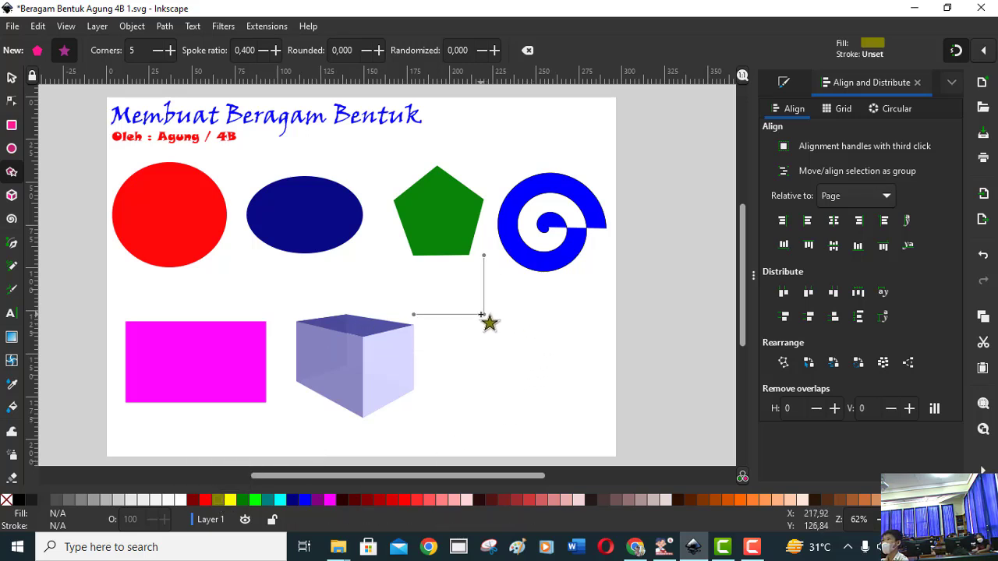
mouse_move(413, 337)
left_mouse_down()
mouse_move(507, 339)
mouse_move(516, 359)
mouse_move(544, 373)
left_mouse_up()
key("s")
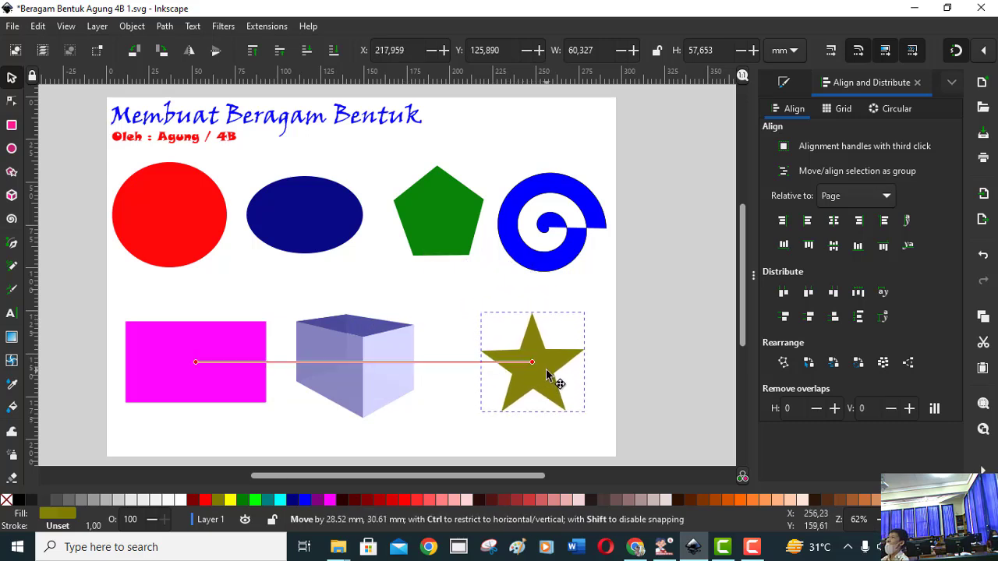
left_click_drag(543, 373, 527, 371)
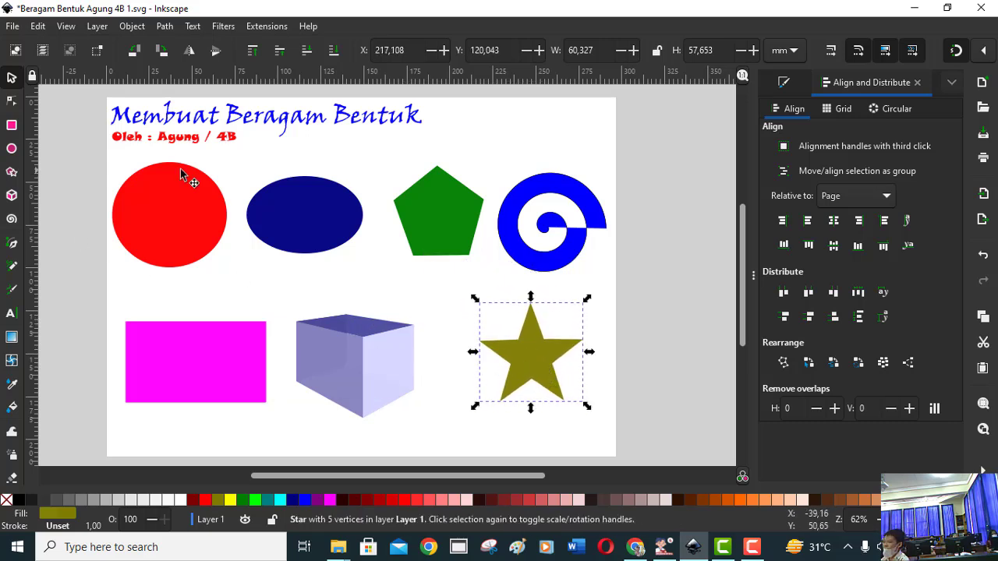
left_click(12, 174)
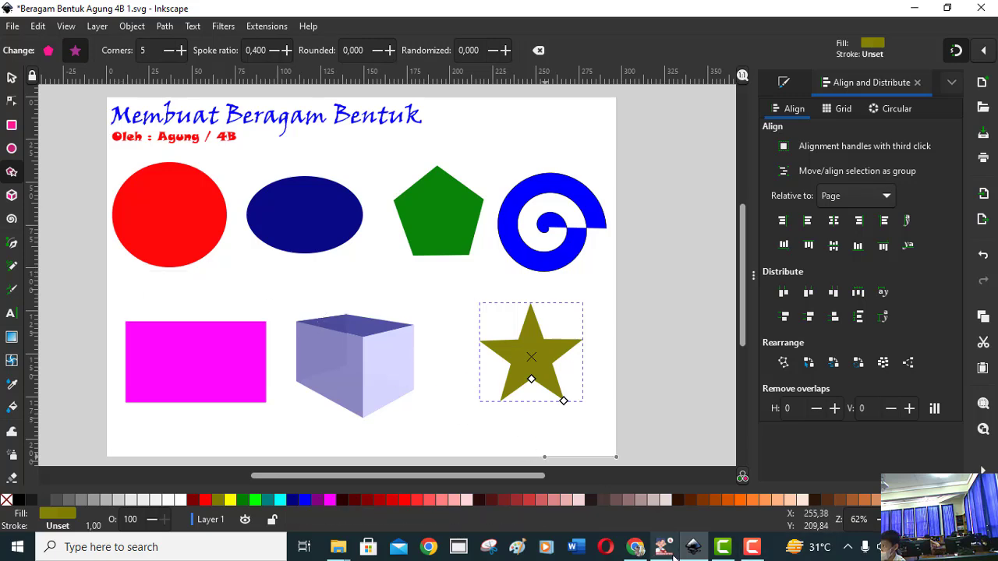
key("alt+Tab")
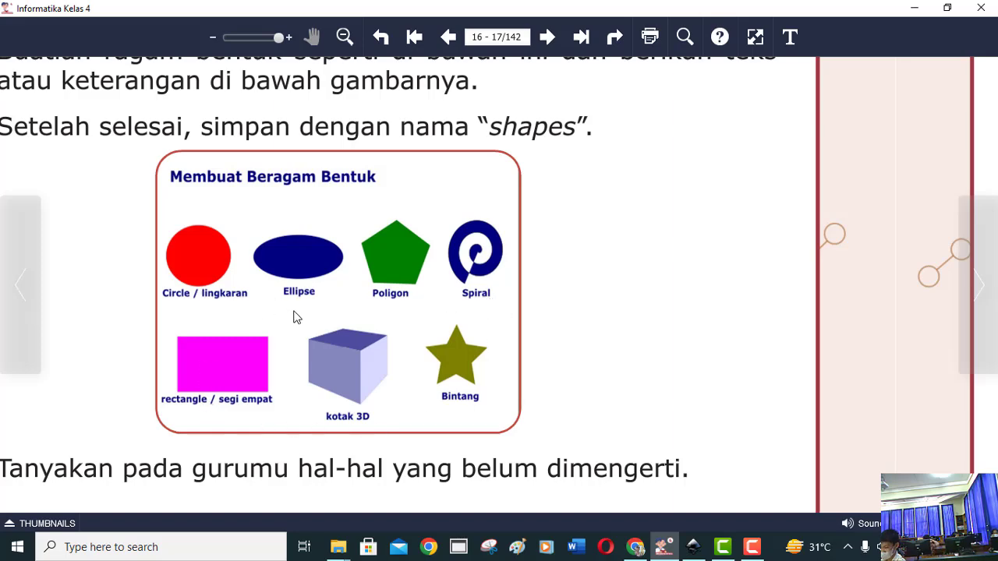
key("alt+Tab")
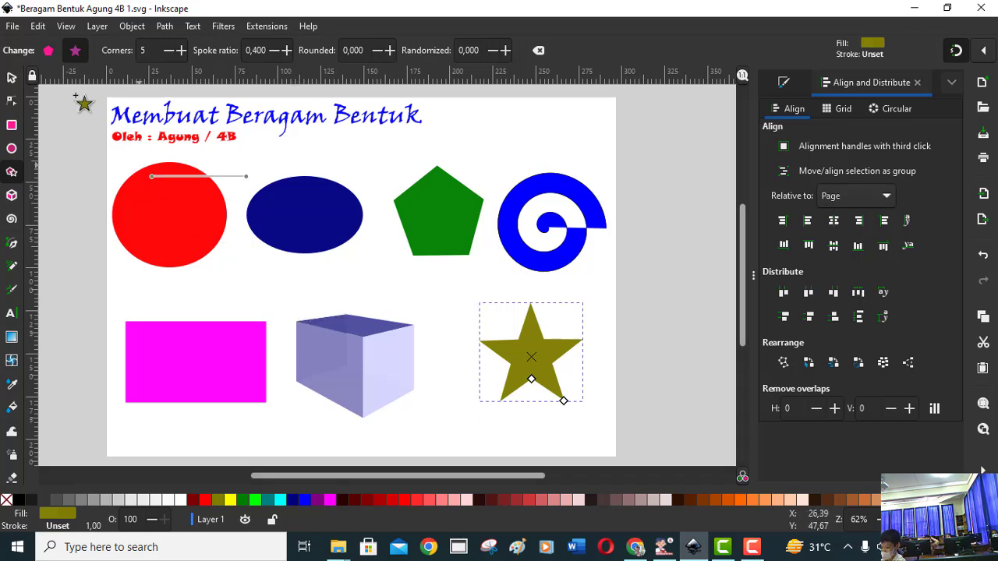
left_click(12, 77)
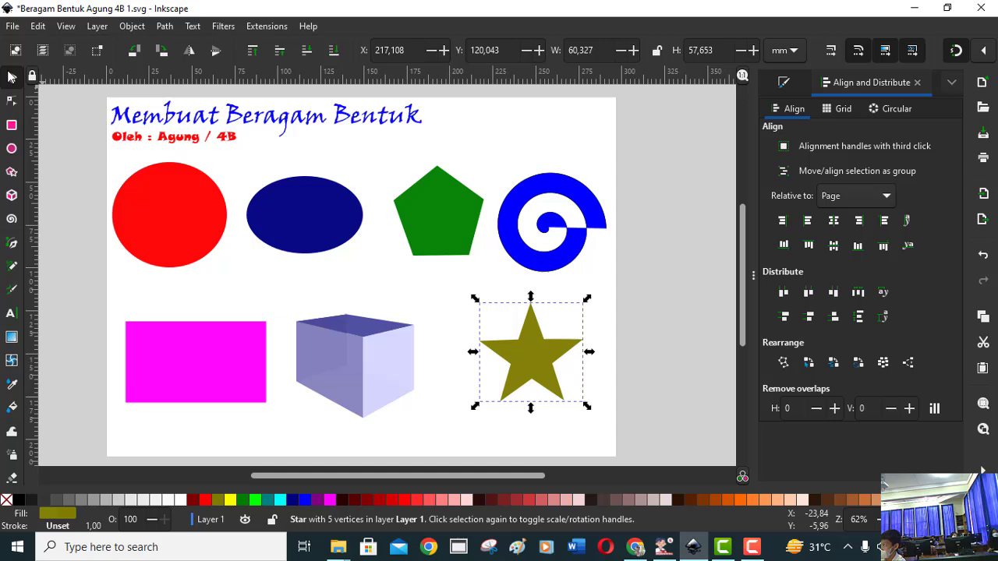
Save the drawing with File > Save and close Inkscape
left_click(16, 27)
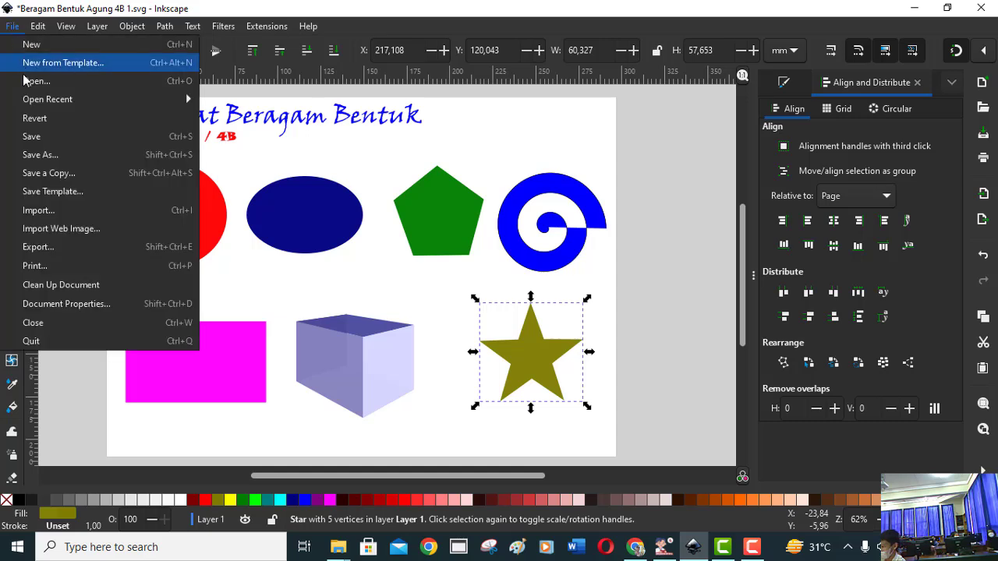
left_click(42, 144)
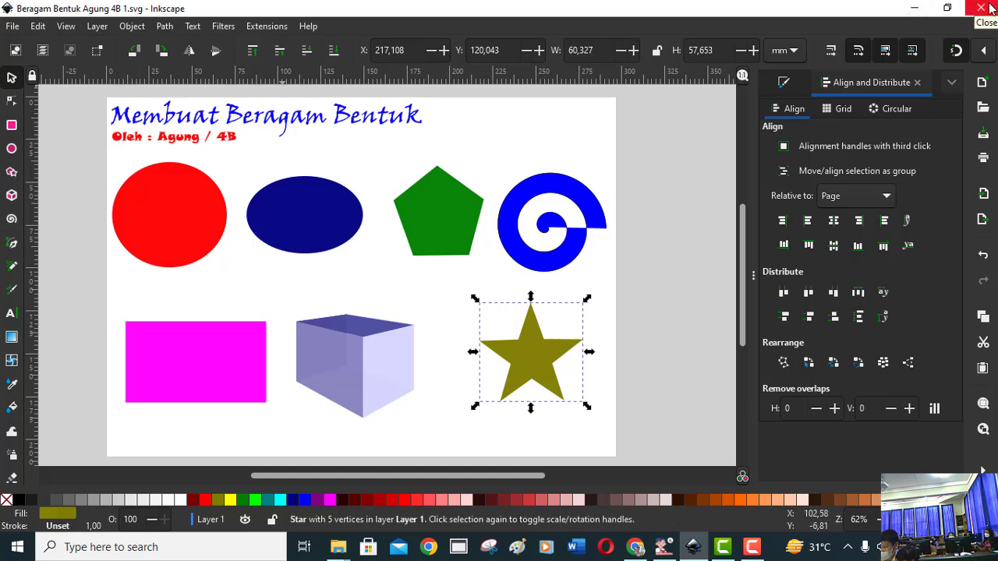
left_click(992, 9)
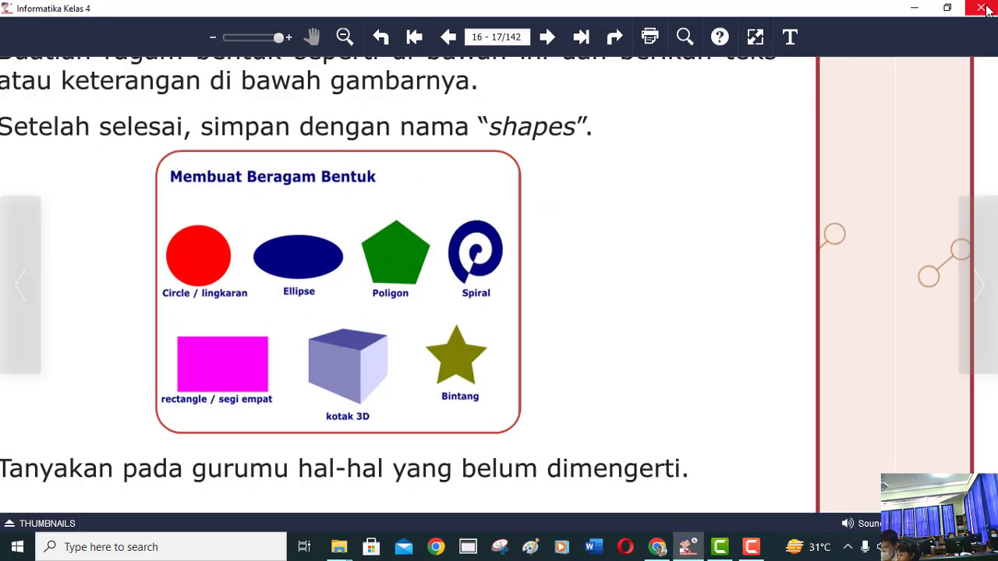